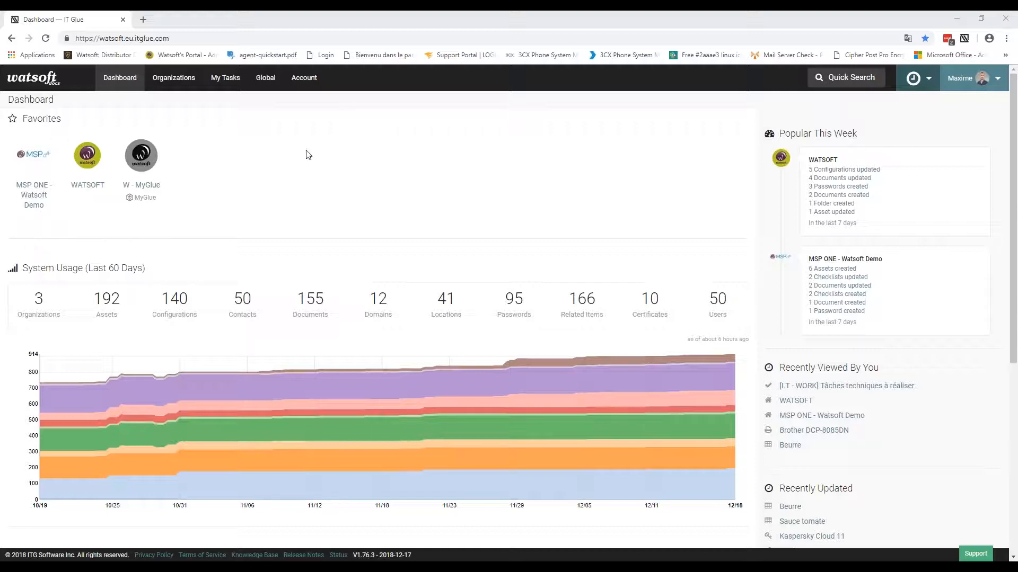
Step: Open a blank Create Organization form from the Organizations list
{"action": "left_click", "coordinate": [181, 83]}
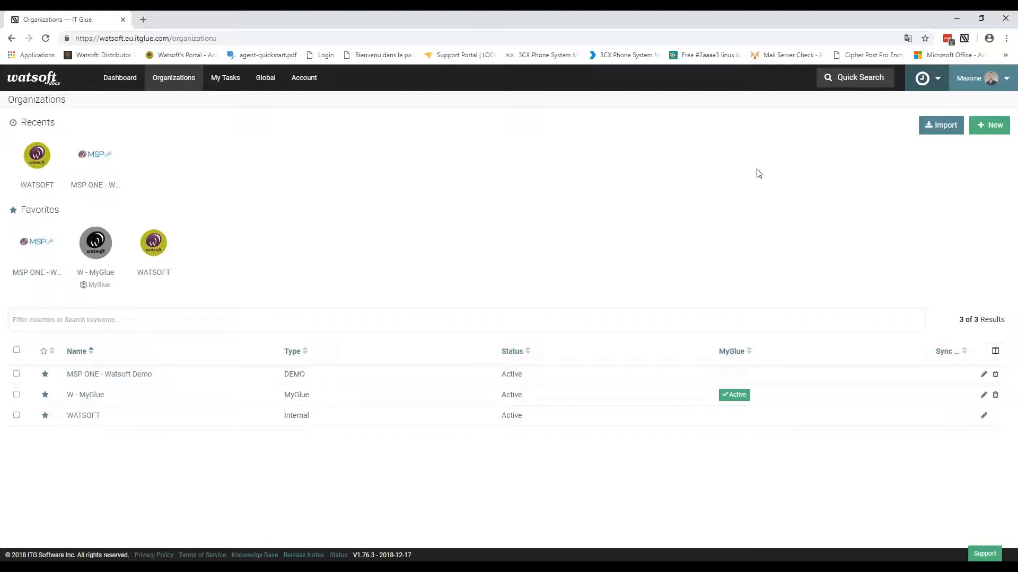
{"action": "left_click", "coordinate": [989, 132]}
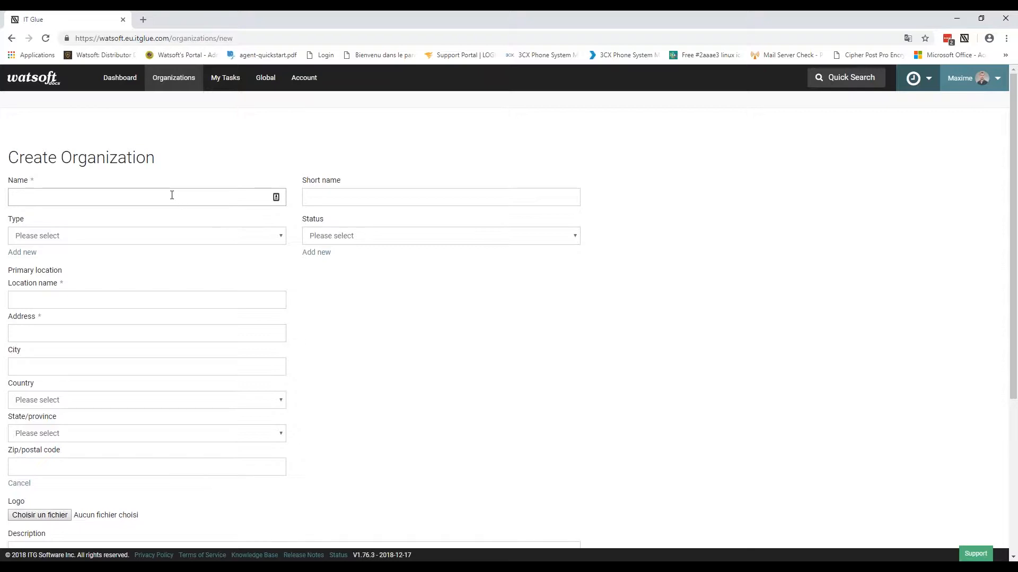
{"action": "left_click", "coordinate": [346, 198]}
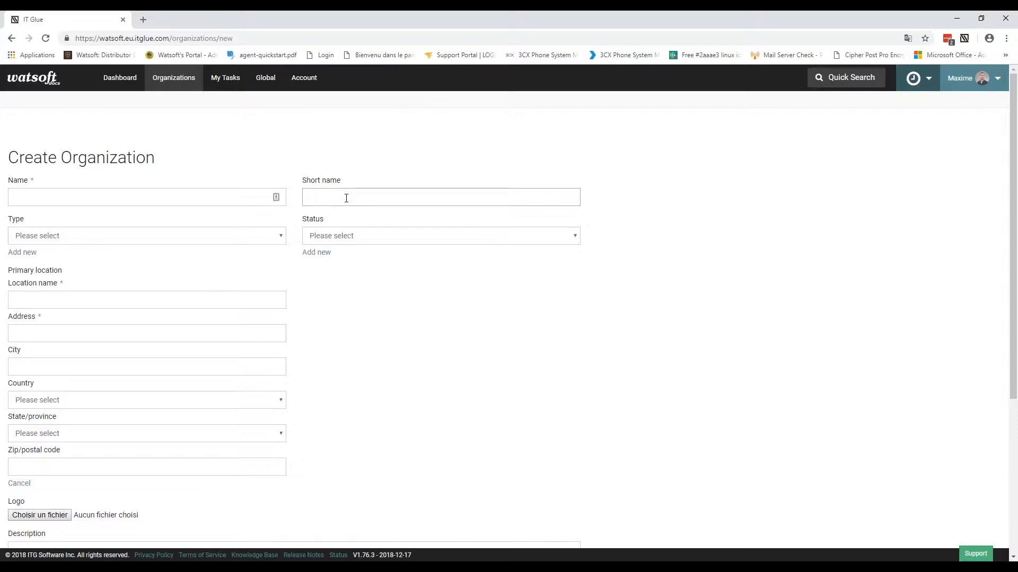
{"action": "left_click", "coordinate": [123, 237]}
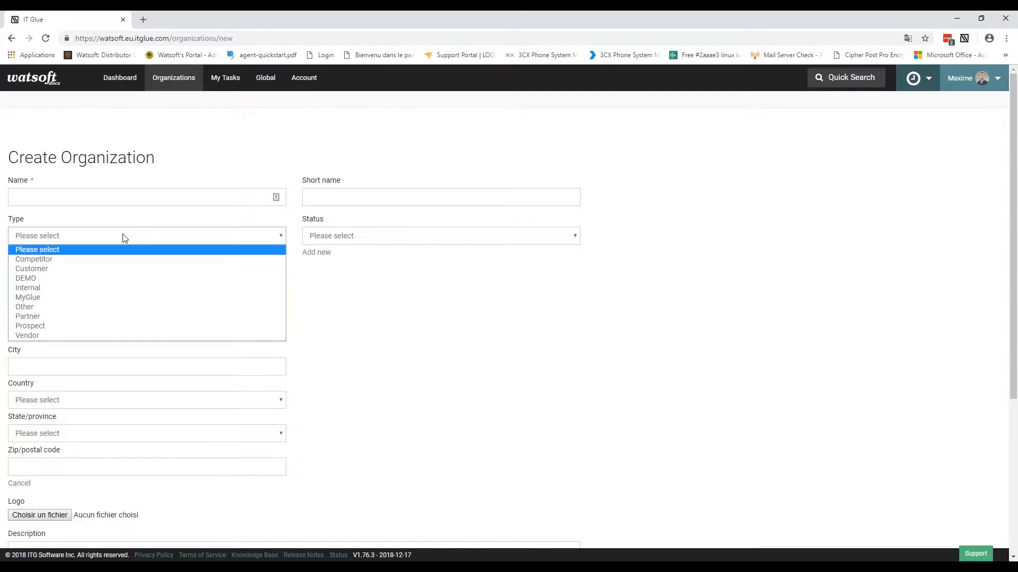
{"action": "left_click", "coordinate": [244, 167]}
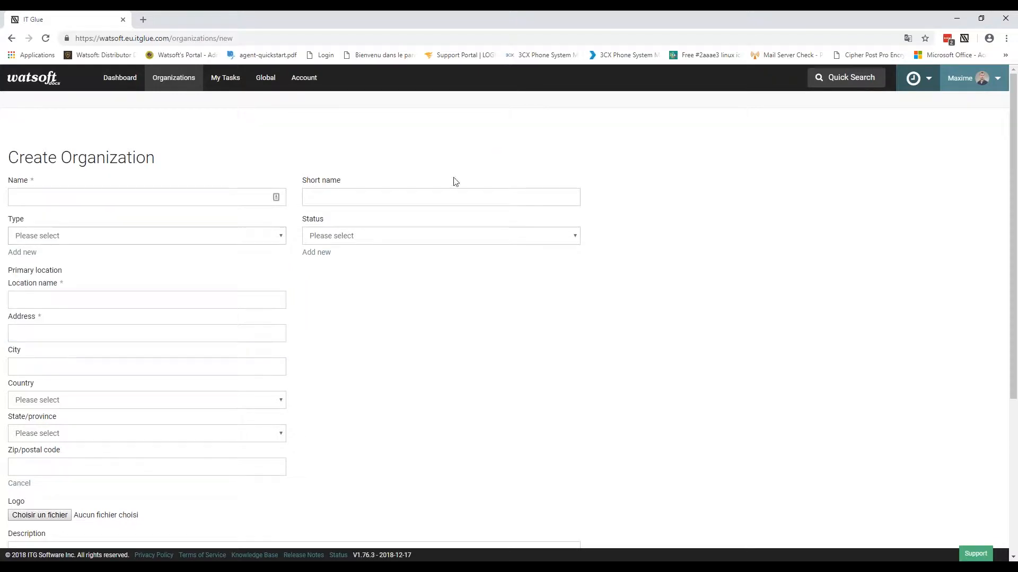
{"action": "left_click", "coordinate": [362, 235]}
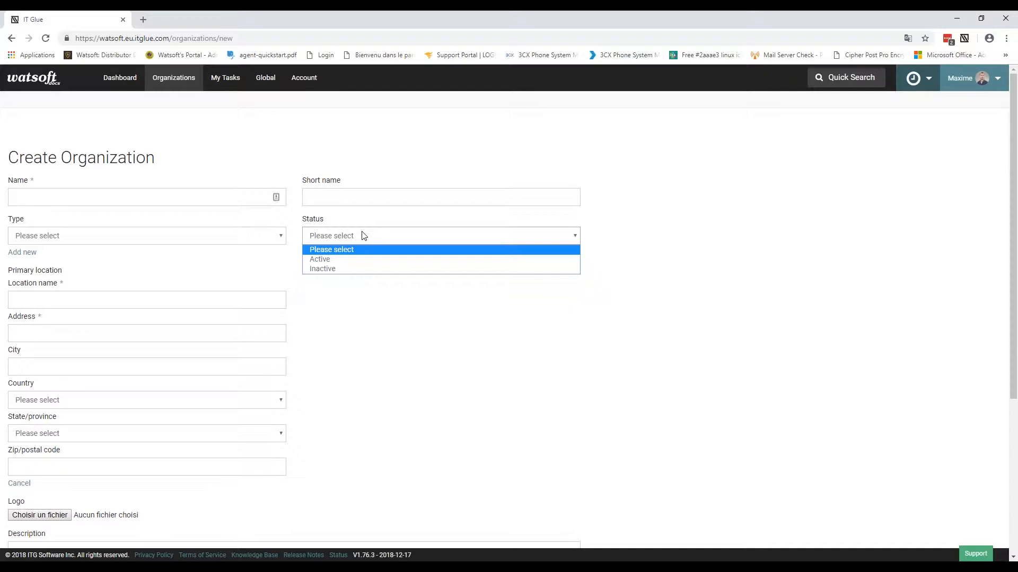
{"action": "left_click", "coordinate": [683, 195]}
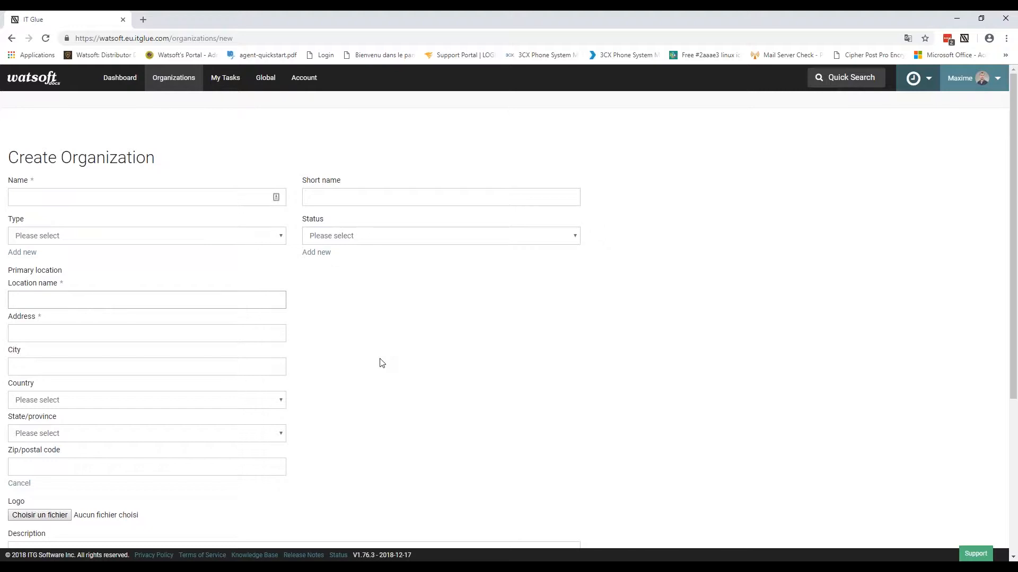
{"action": "scroll", "coordinate": [381, 362], "scroll_direction": "down", "scroll_amount": 3}
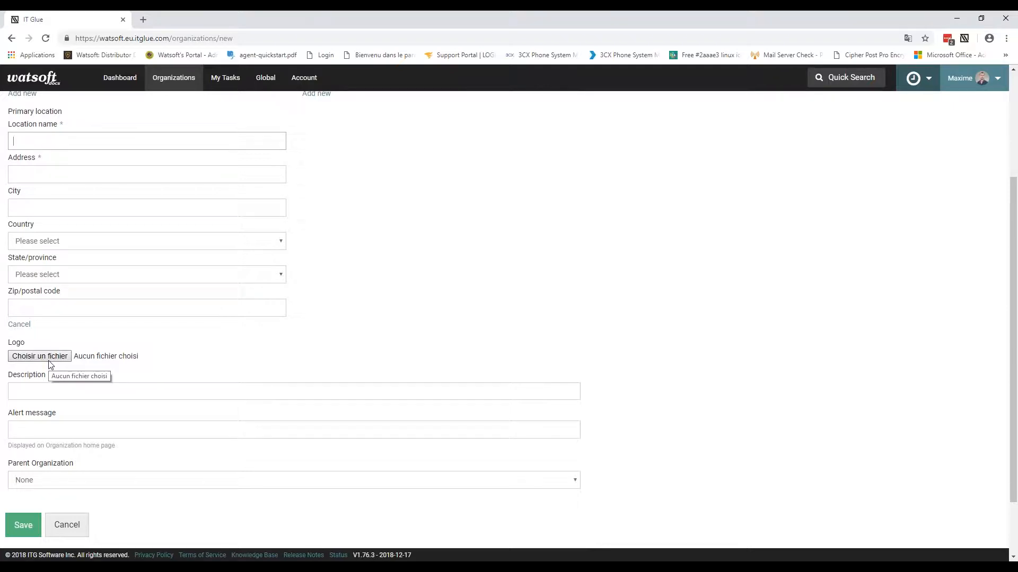
{"action": "left_click", "coordinate": [51, 391]}
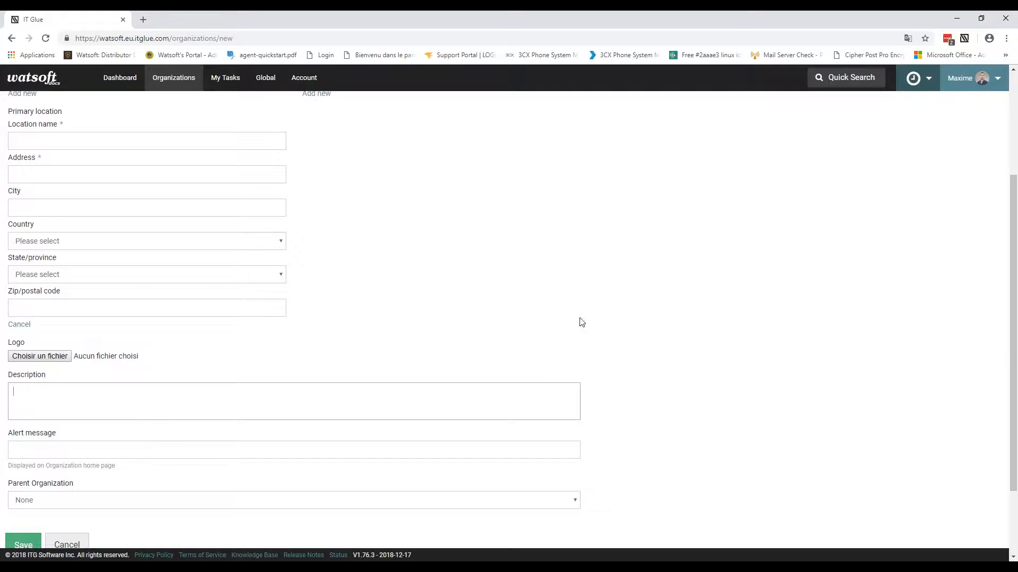
{"action": "left_click", "coordinate": [679, 354]}
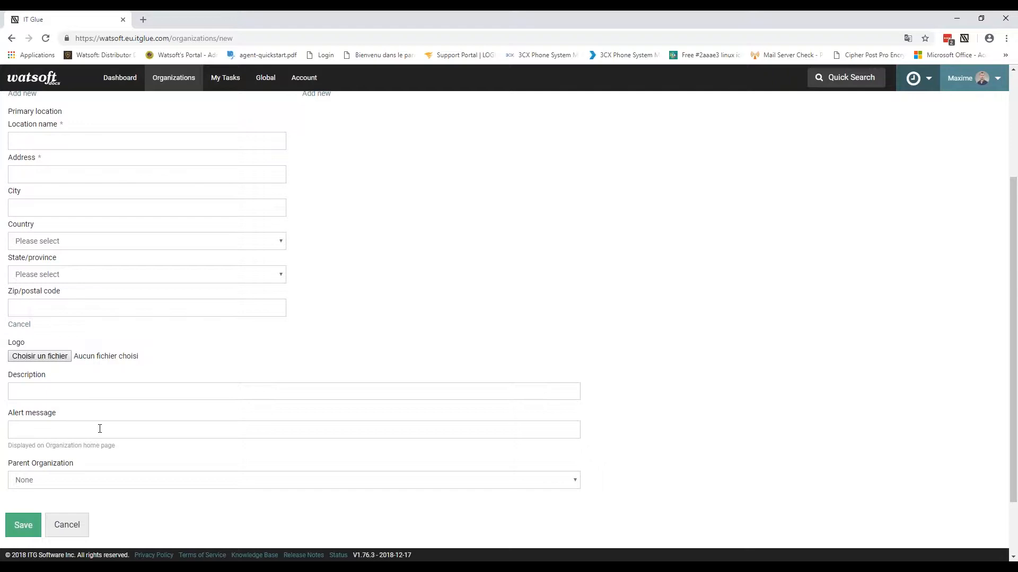
{"action": "left_click", "coordinate": [274, 480]}
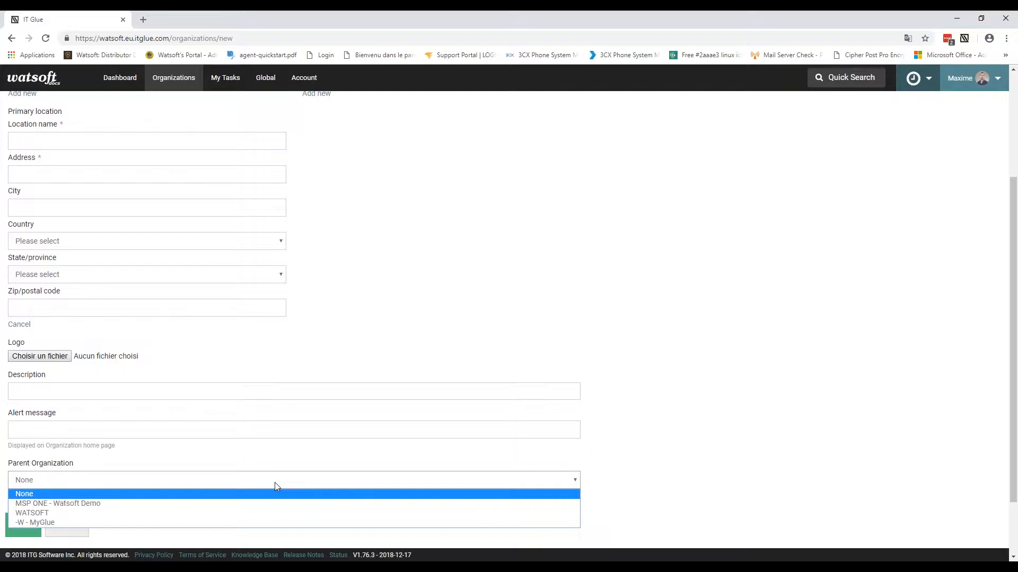
{"action": "left_click", "coordinate": [420, 292]}
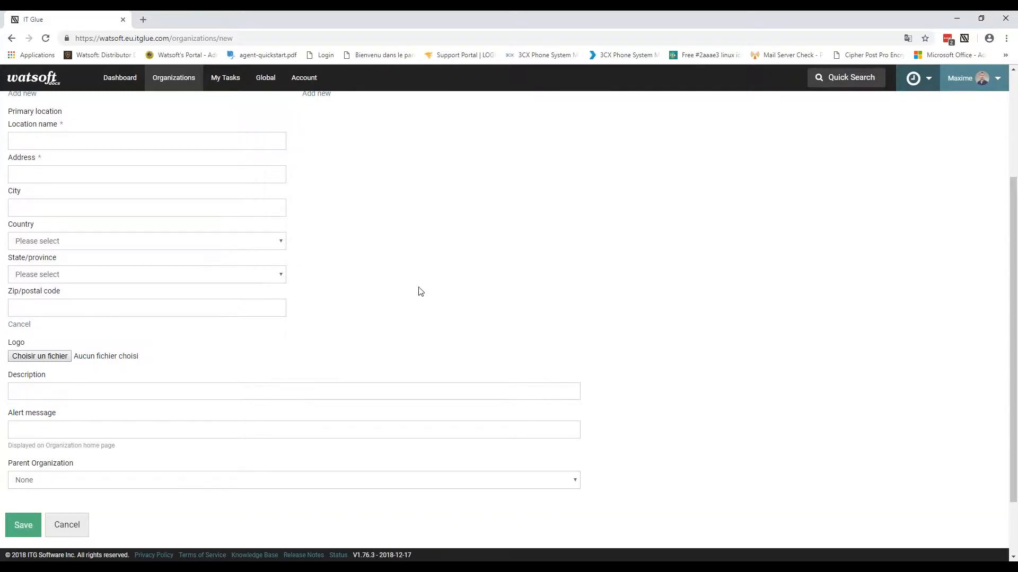
{"action": "scroll", "coordinate": [420, 292], "scroll_direction": "up", "scroll_amount": 3}
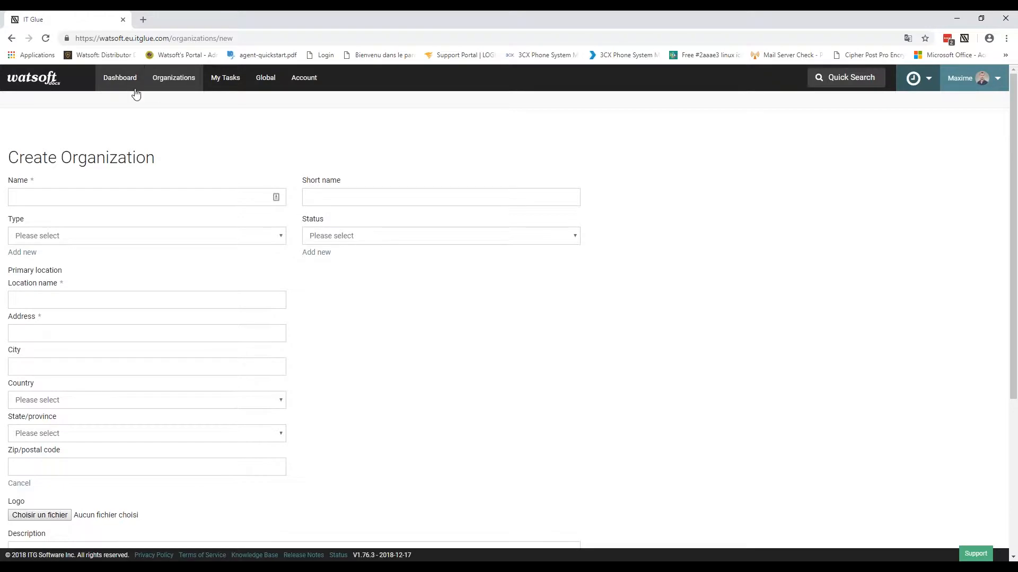
Step: Leave the organization form for the Organizations list, check its filter columns, then open Account Settings
{"action": "left_click", "coordinate": [168, 82]}
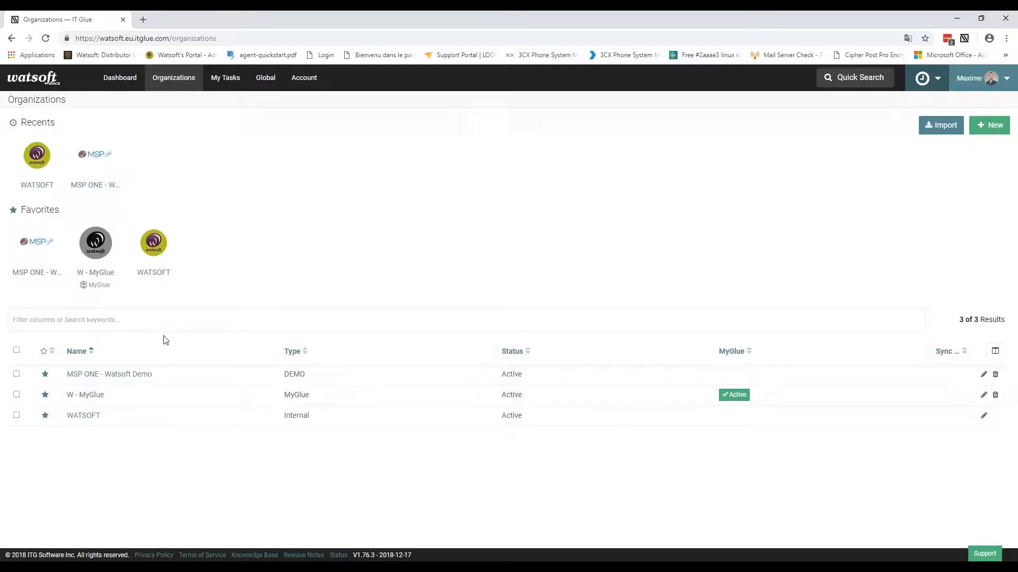
{"action": "left_click", "coordinate": [29, 327]}
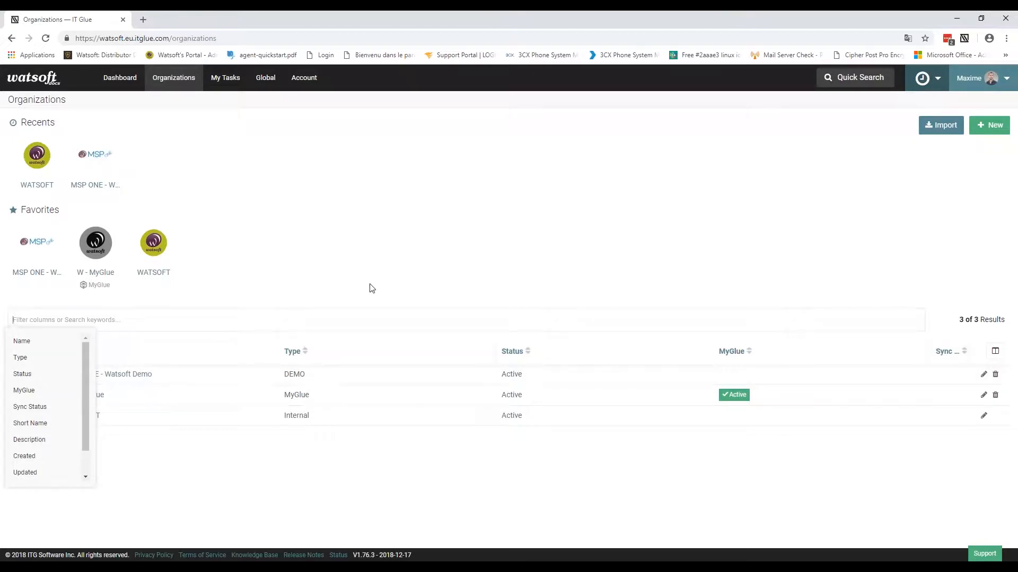
{"action": "left_click", "coordinate": [401, 283]}
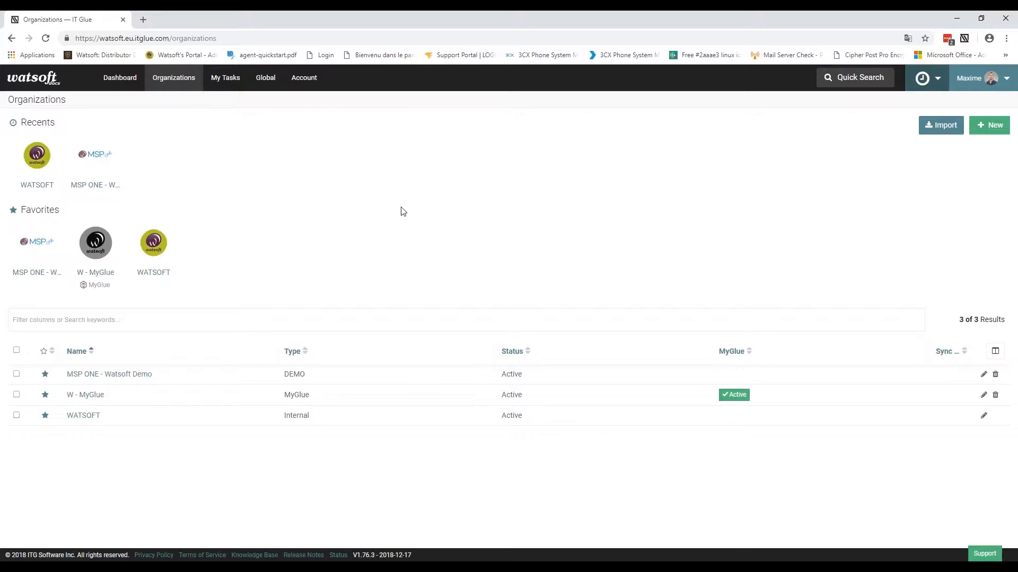
{"action": "left_click", "coordinate": [303, 85]}
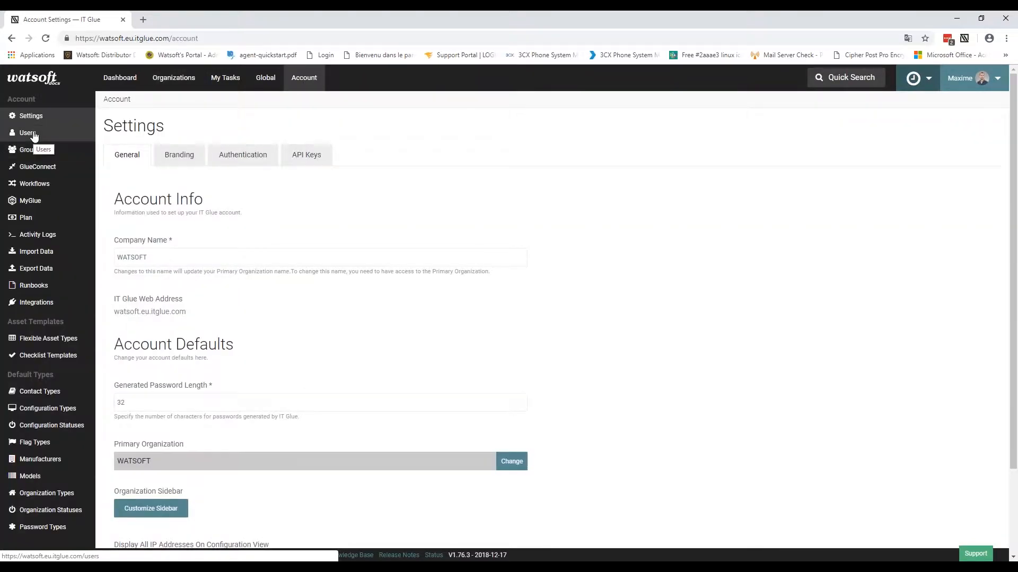
Step: From the account's Users list, start a new user in the Create Users form
{"action": "left_click", "coordinate": [33, 134]}
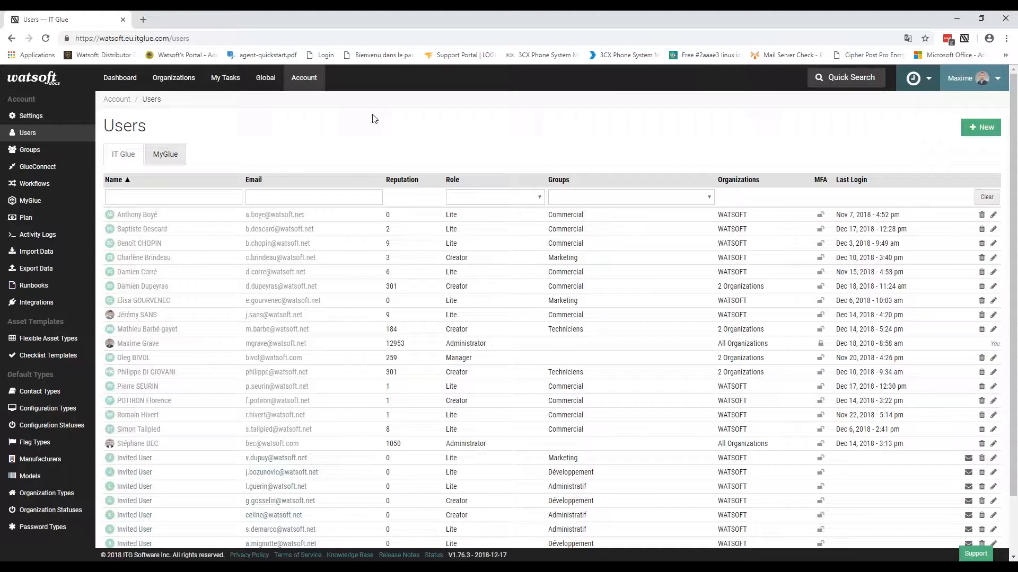
{"action": "left_click", "coordinate": [984, 131]}
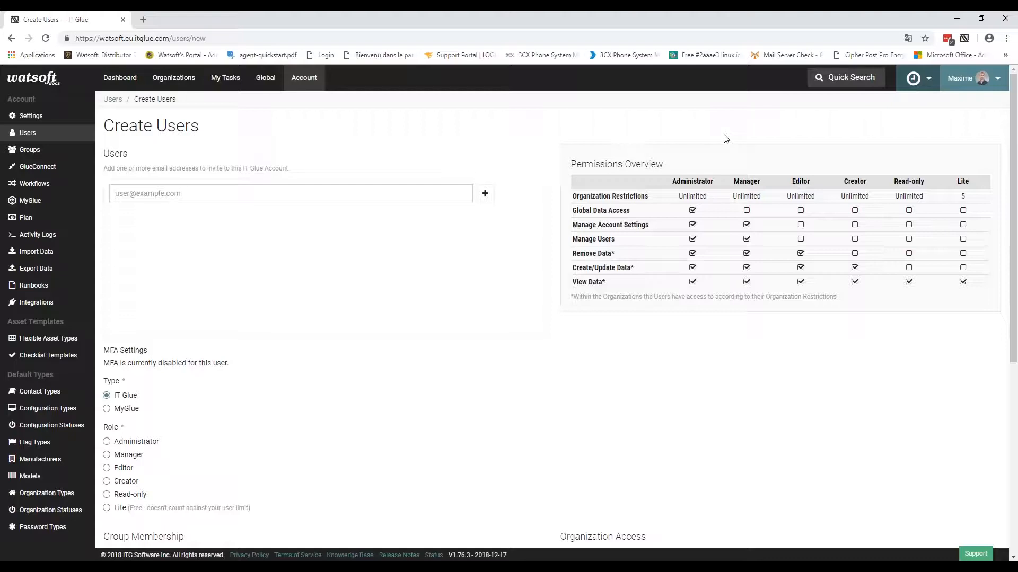
Step: Review the Permissions Overview for each role, highlighting that the Lite role is free
{"action": "left_click", "coordinate": [154, 197]}
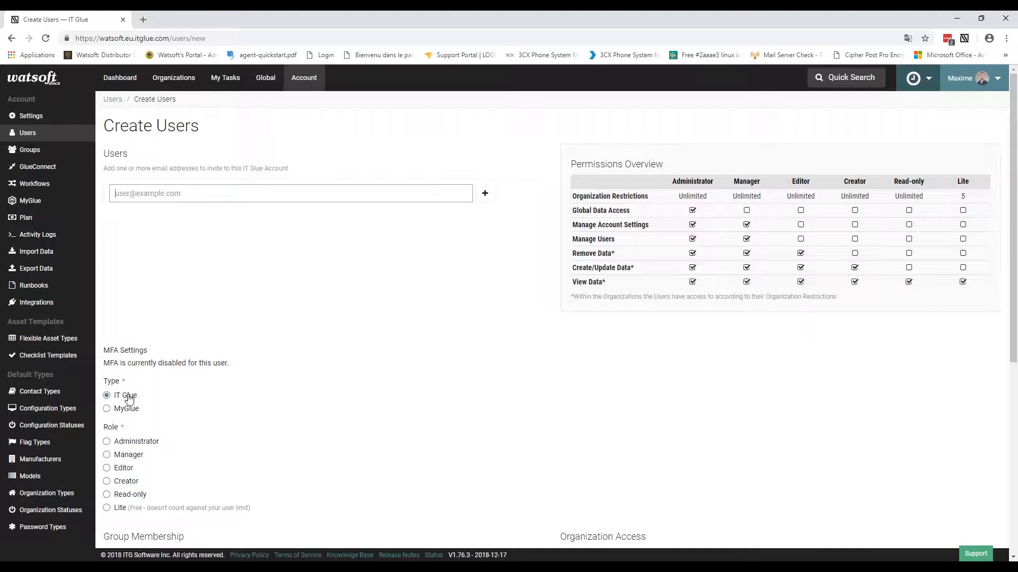
{"action": "scroll", "coordinate": [129, 400], "scroll_direction": "down", "scroll_amount": 2}
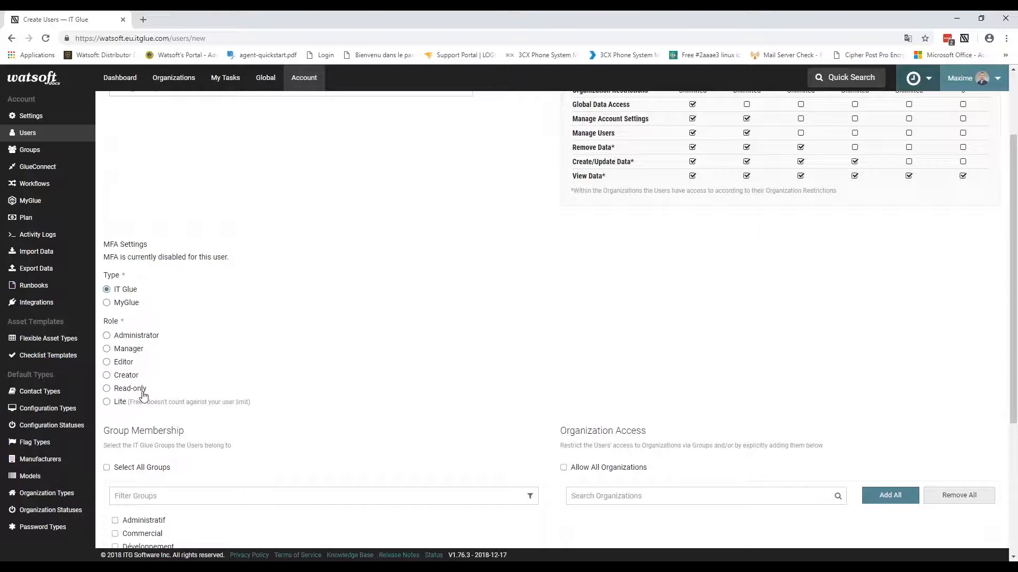
{"action": "scroll", "coordinate": [1001, 293], "scroll_direction": "up", "scroll_amount": 2}
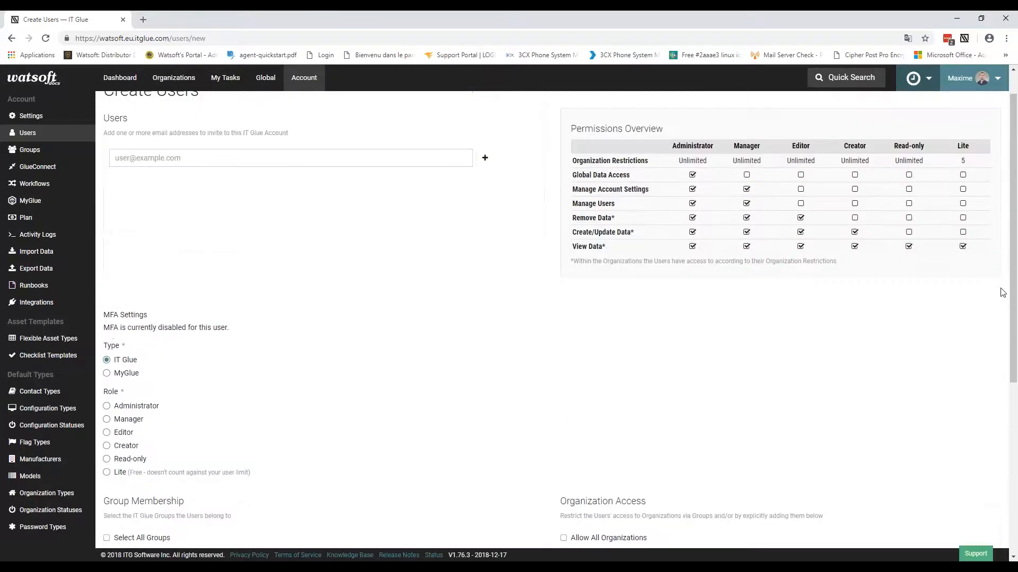
{"action": "scroll", "coordinate": [1002, 293], "scroll_direction": "up", "scroll_amount": 1}
{"action": "left_click_drag", "start_coordinate": [571, 164], "coordinate": [981, 300]}
{"action": "left_click", "coordinate": [909, 398]}
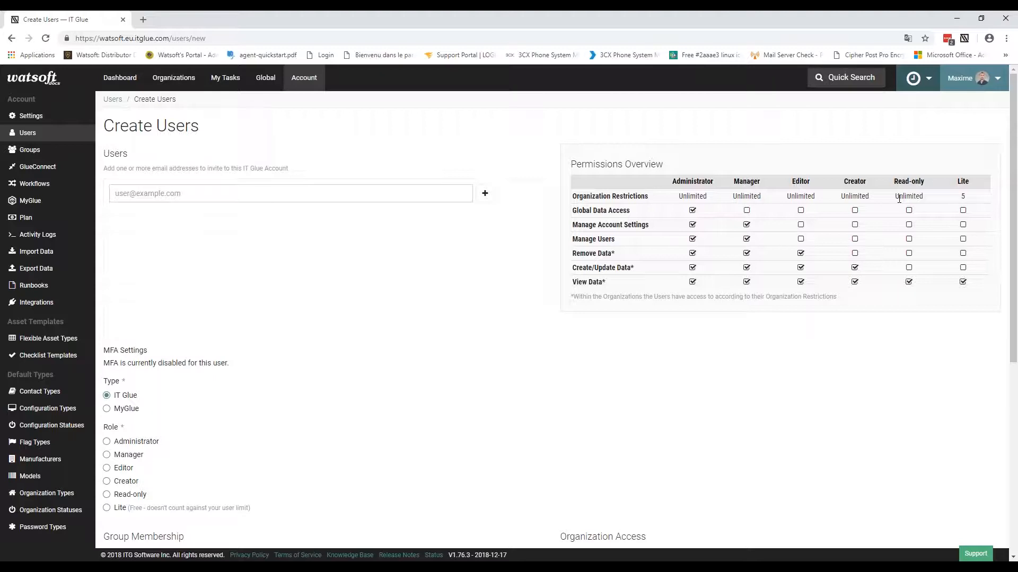
{"action": "left_click_drag", "start_coordinate": [253, 510], "coordinate": [131, 513]}
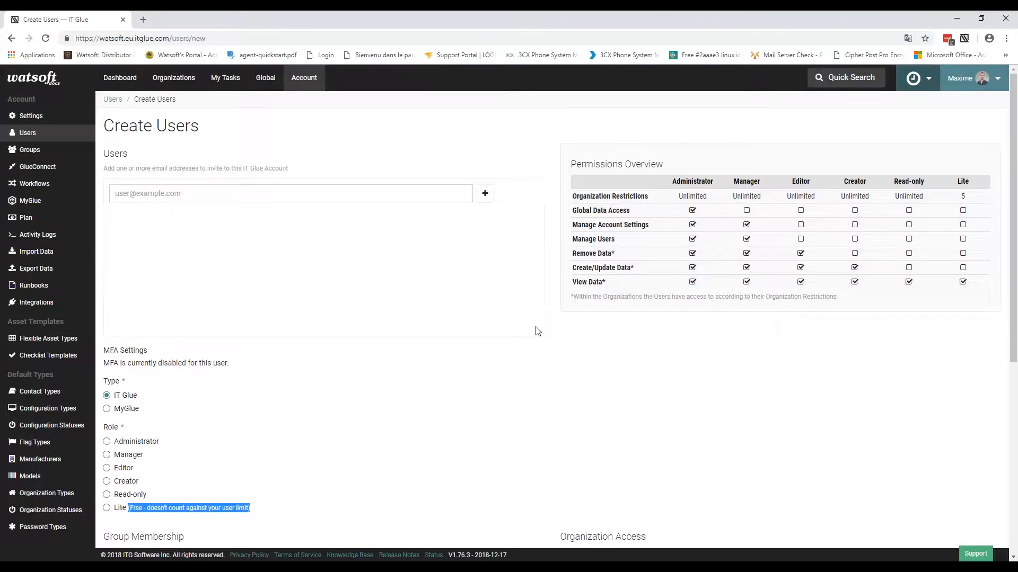
Step: Scroll the new-user form down to the Role, Group Membership and Organization Access sections
{"action": "scroll", "coordinate": [536, 332], "scroll_direction": "down", "scroll_amount": 3}
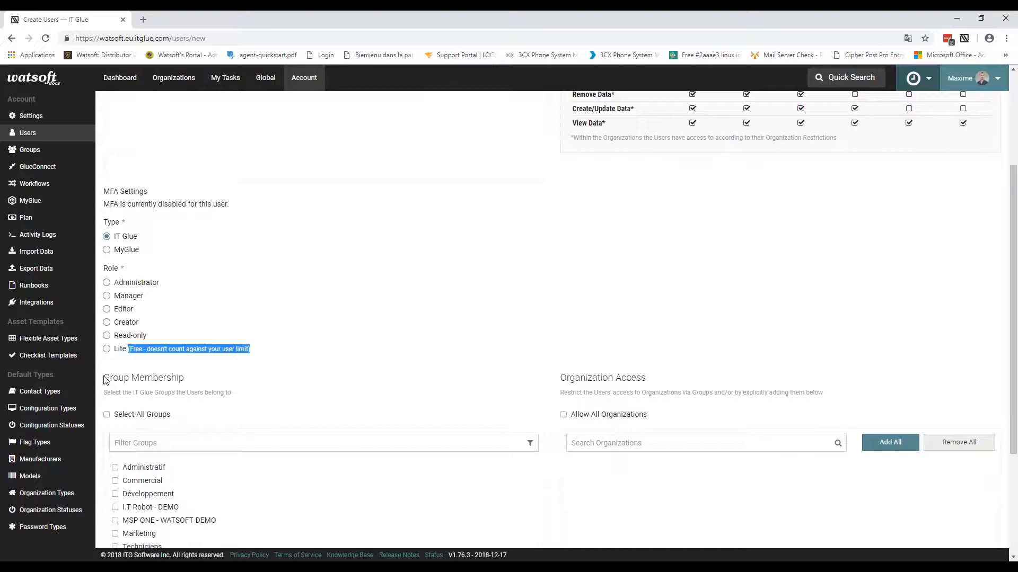
{"action": "scroll", "coordinate": [104, 380], "scroll_direction": "down", "scroll_amount": 3}
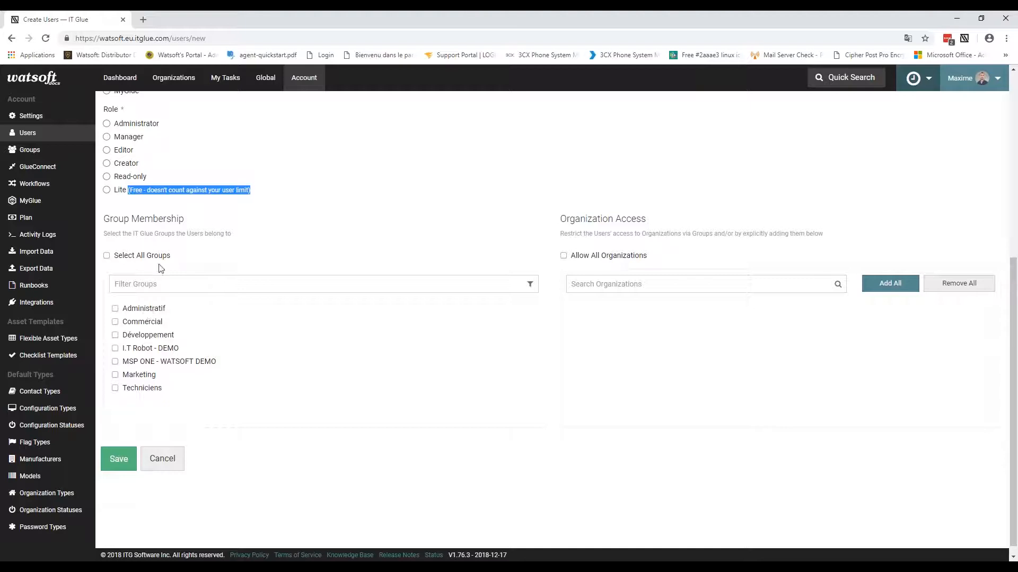
{"action": "left_click_drag", "start_coordinate": [566, 220], "coordinate": [649, 226]}
{"action": "left_click", "coordinate": [675, 229]}
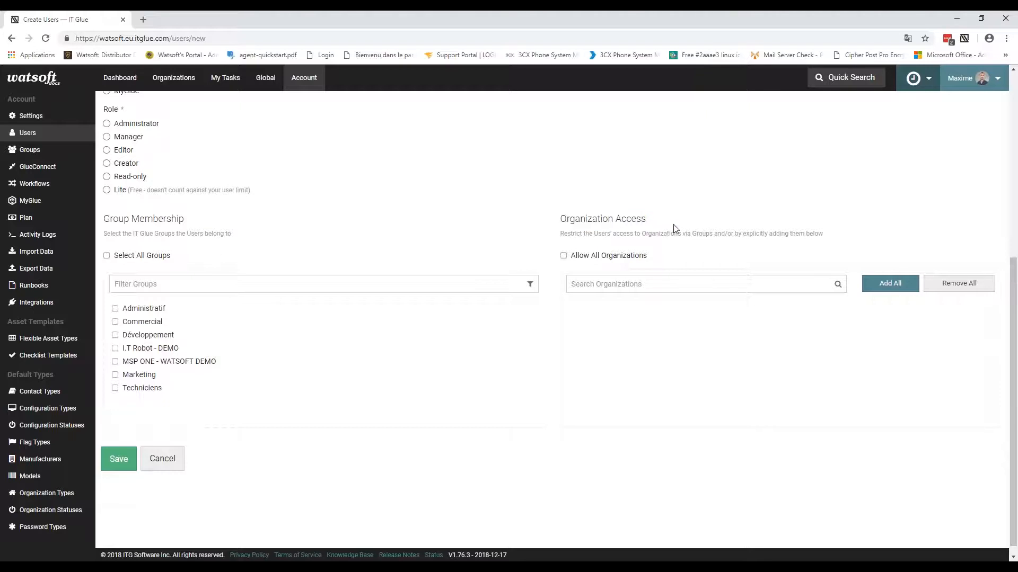
Step: Turn off Allow All Organizations and grant access only to MSP ONE - Watsoft Demo via 'msp' search
{"action": "left_click", "coordinate": [606, 258]}
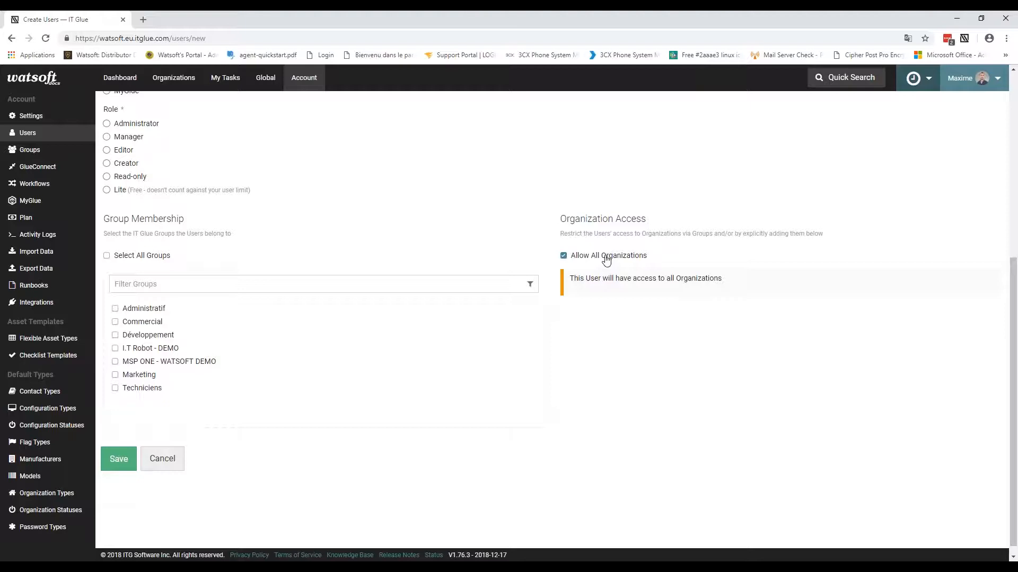
{"action": "left_click", "coordinate": [607, 257]}
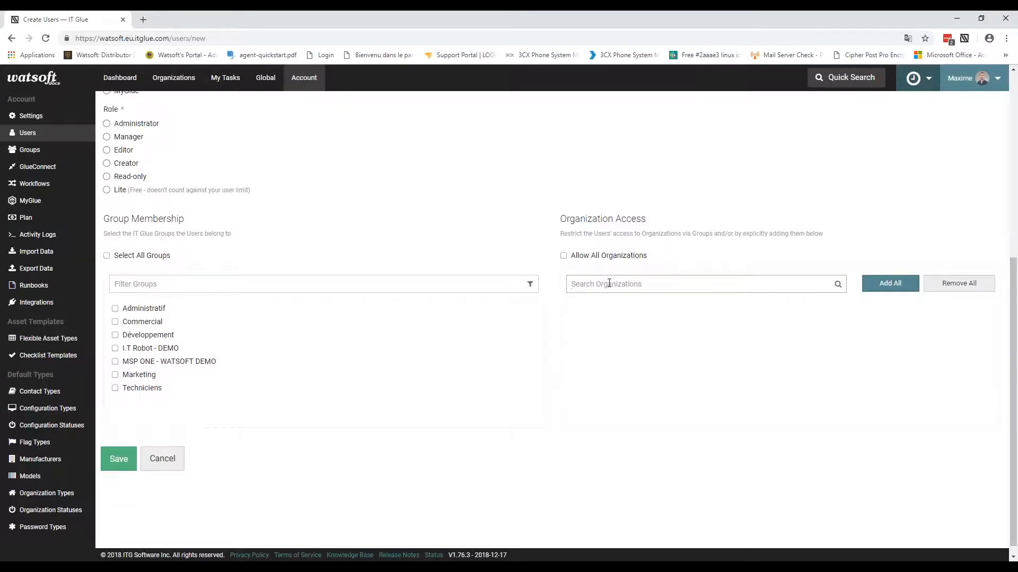
{"action": "left_click", "coordinate": [609, 284]}
{"action": "type", "text": "msp"}
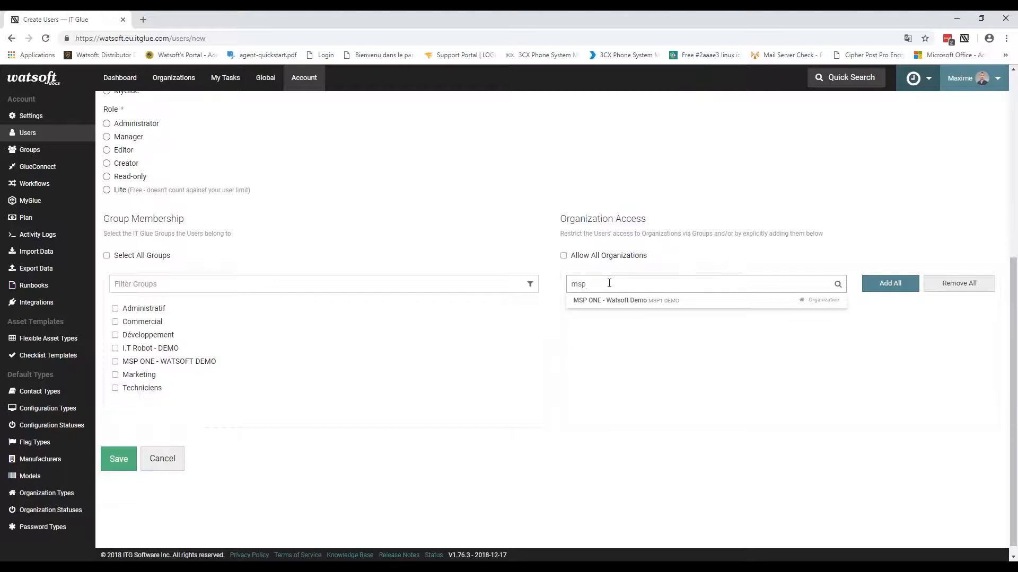
{"action": "left_click", "coordinate": [615, 302]}
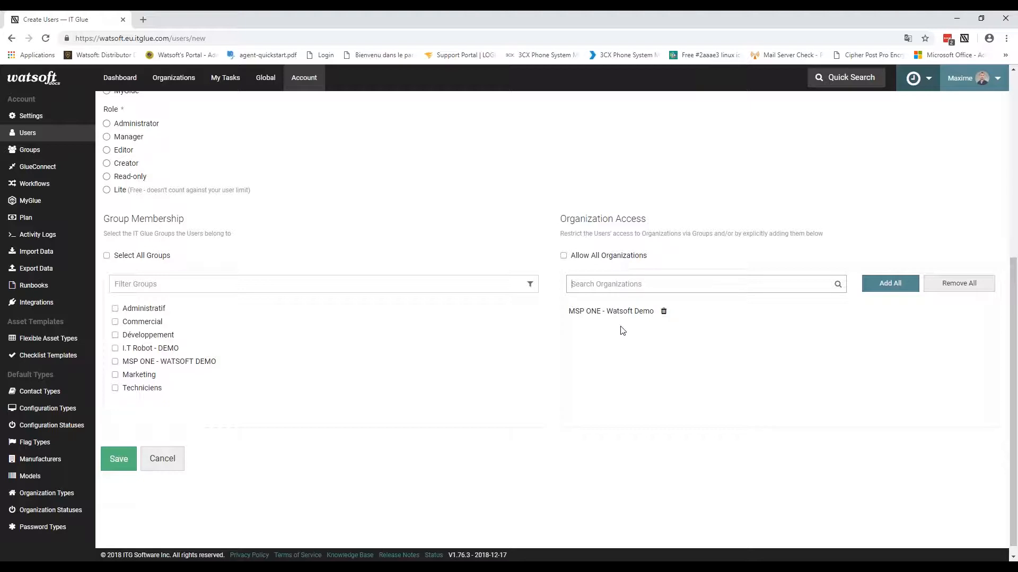
{"action": "scroll", "coordinate": [192, 197], "scroll_direction": "up", "scroll_amount": 6}
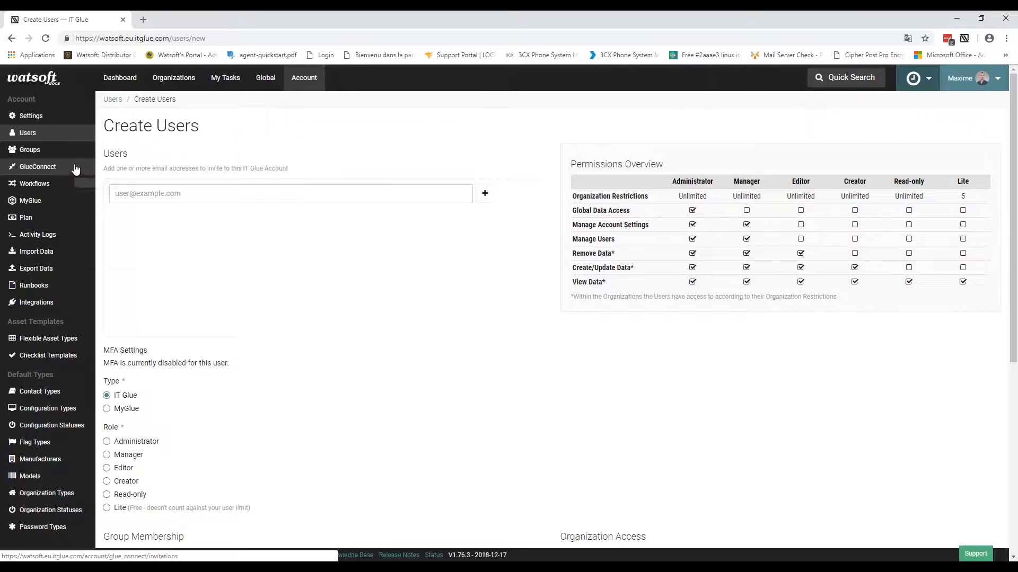
Step: Go to Groups in the Account sidebar, leaving the unsaved Create Users form
{"action": "left_click", "coordinate": [36, 153]}
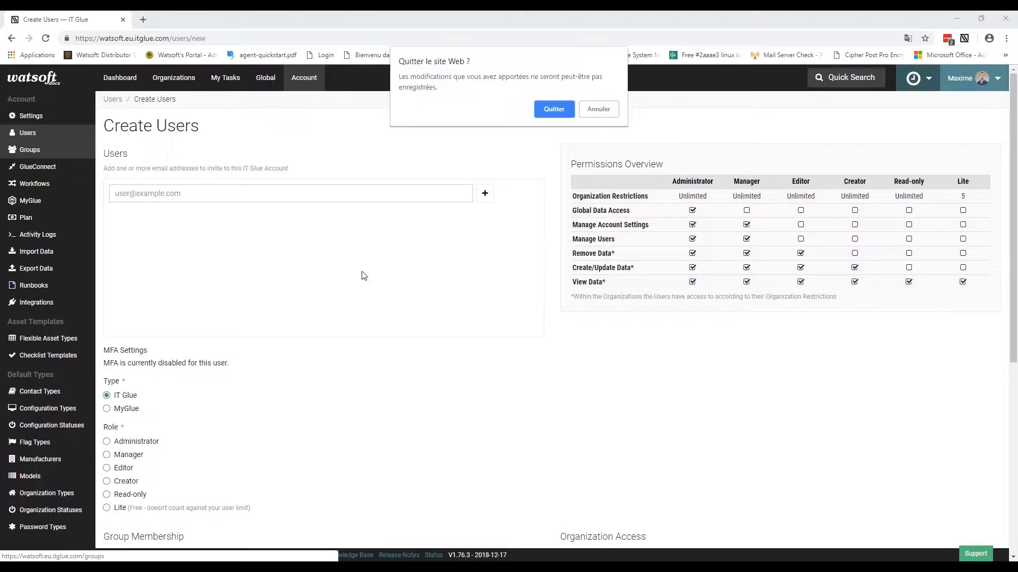
{"action": "left_click", "coordinate": [559, 108]}
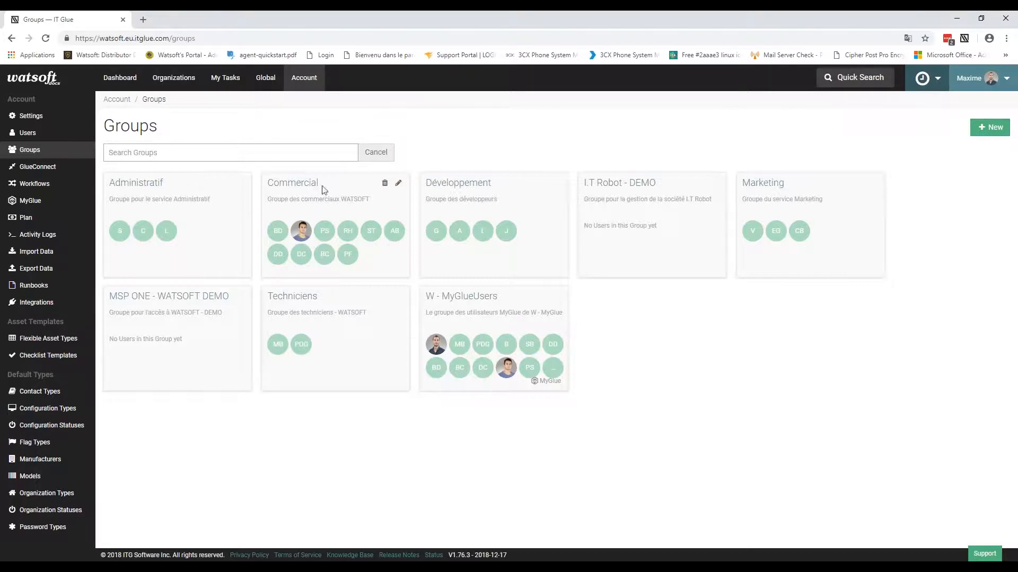
Step: Edit the Commercial group and review its members, WATSOFT organization access and denied asset types
{"action": "left_click", "coordinate": [398, 183]}
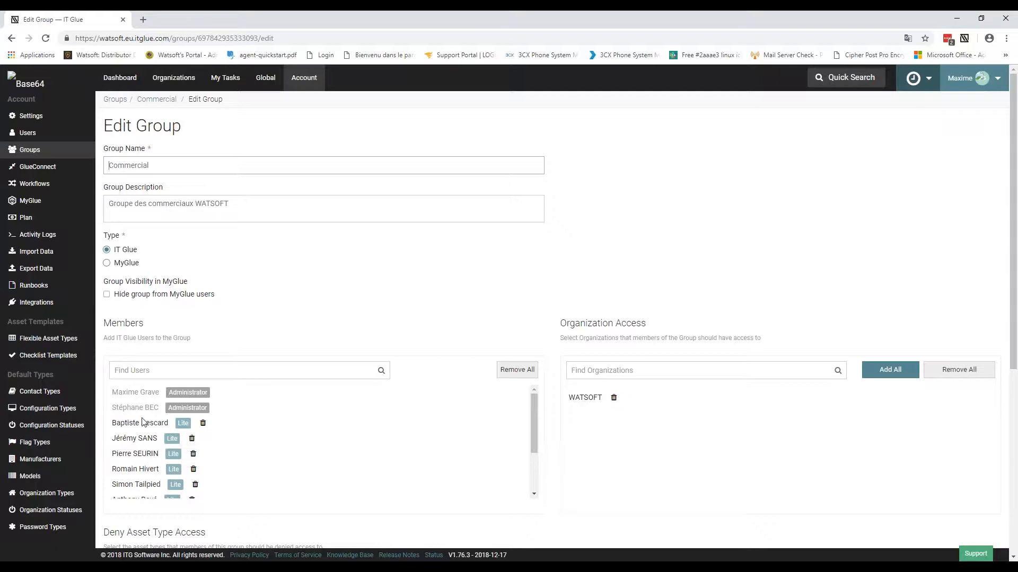
{"action": "scroll", "coordinate": [146, 417], "scroll_direction": "down", "scroll_amount": 2}
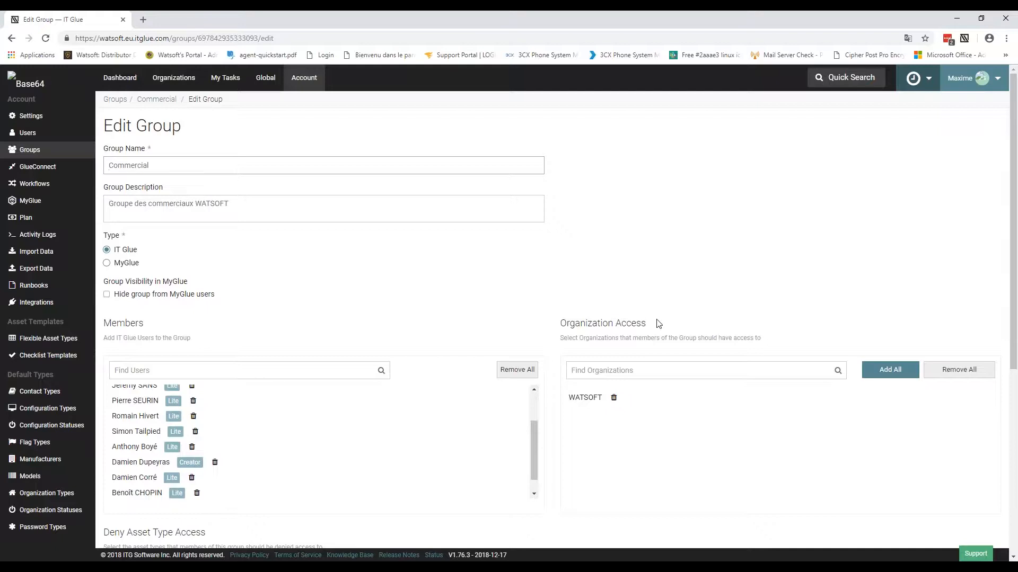
{"action": "left_click_drag", "start_coordinate": [559, 324], "coordinate": [657, 328]}
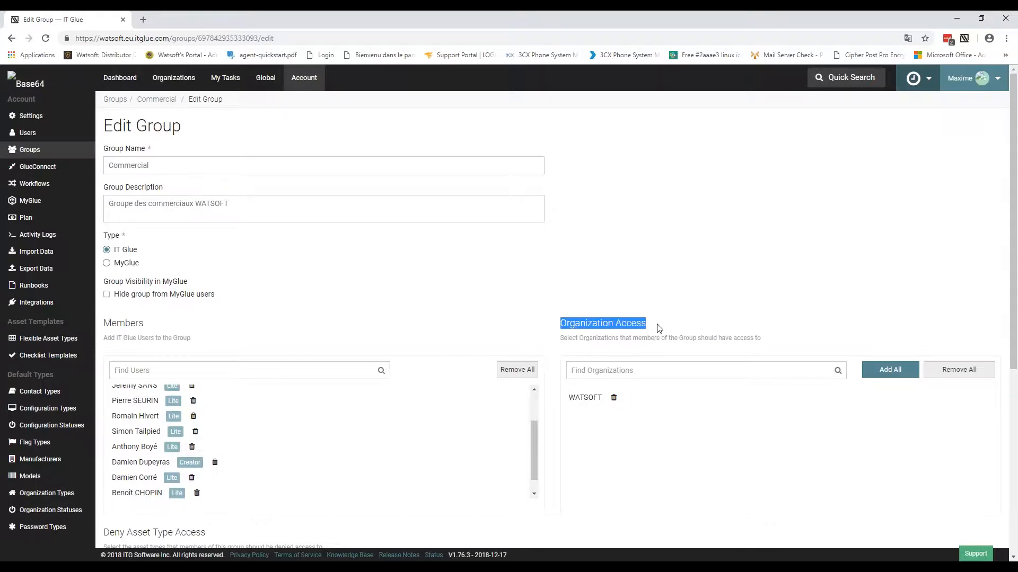
{"action": "left_click", "coordinate": [681, 236]}
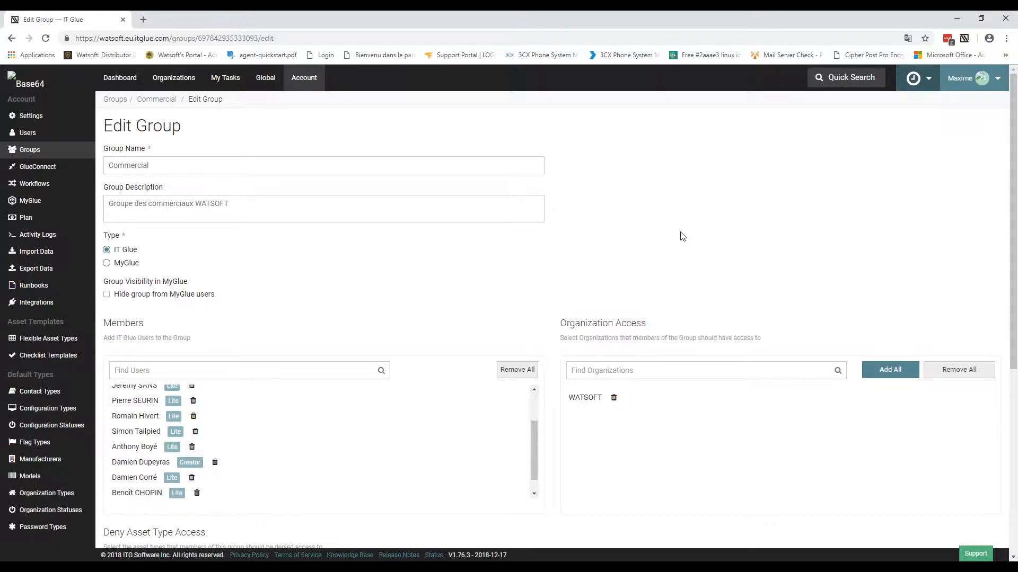
{"action": "scroll", "coordinate": [657, 260], "scroll_direction": "down", "scroll_amount": 5}
{"action": "left_click_drag", "start_coordinate": [106, 268], "coordinate": [207, 269]}
{"action": "left_click", "coordinate": [235, 273]}
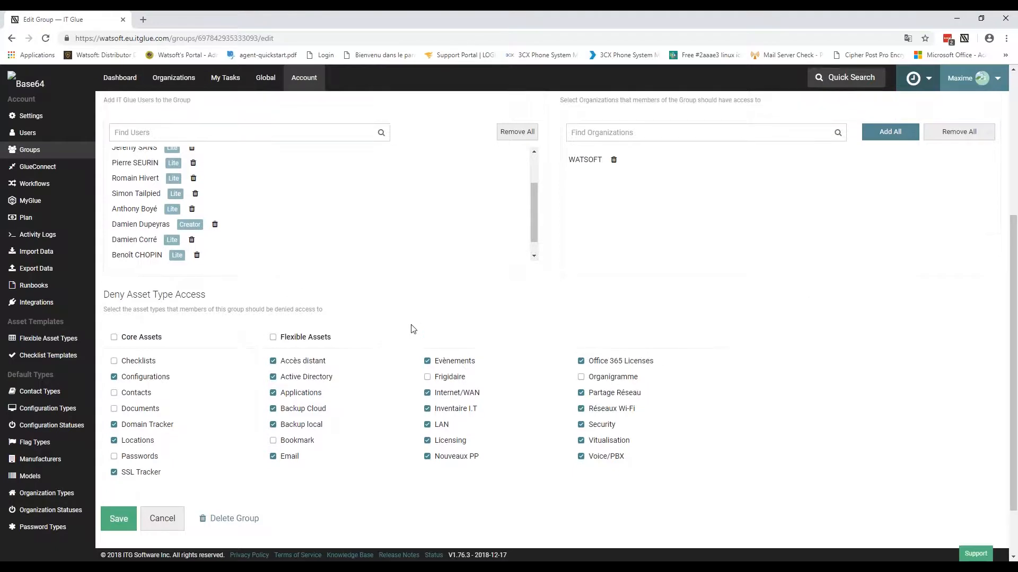
{"action": "scroll", "coordinate": [413, 329], "scroll_direction": "up", "scroll_amount": 5}
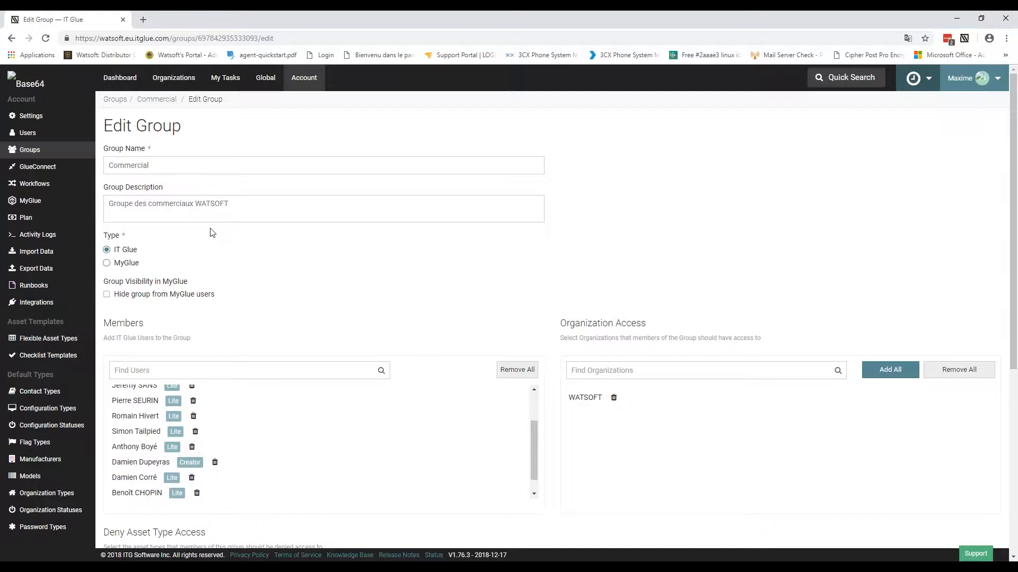
Step: Open MSP ONE - Watsoft Demo from Recents and list its 16 configurations
{"action": "left_click", "coordinate": [172, 80]}
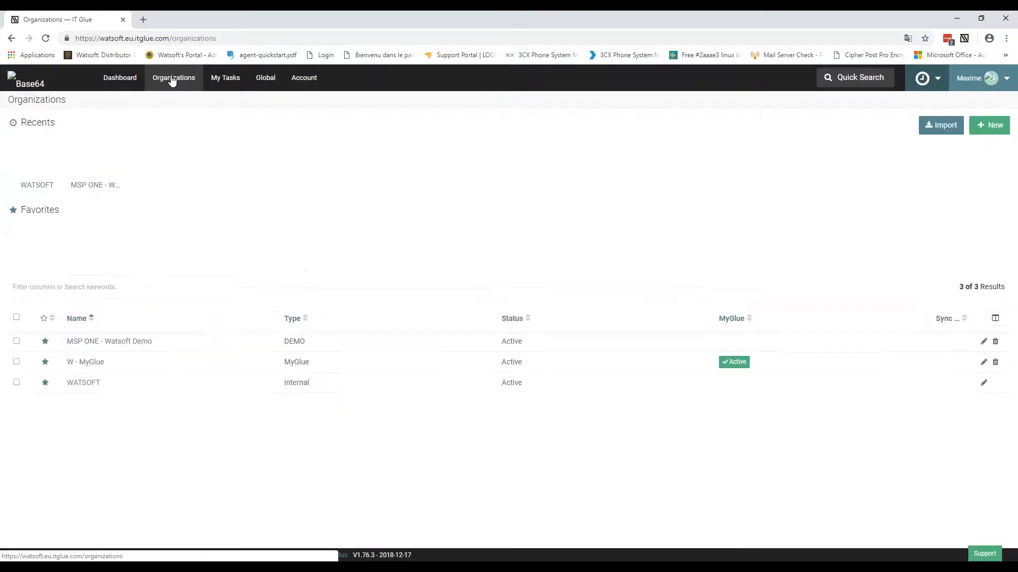
{"action": "left_click", "coordinate": [93, 188]}
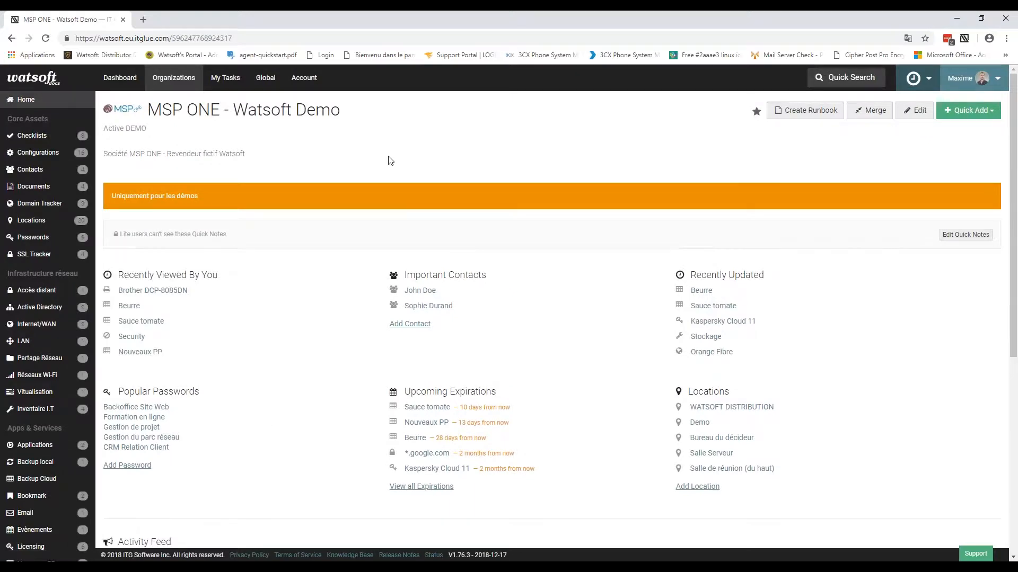
{"action": "left_click", "coordinate": [42, 157]}
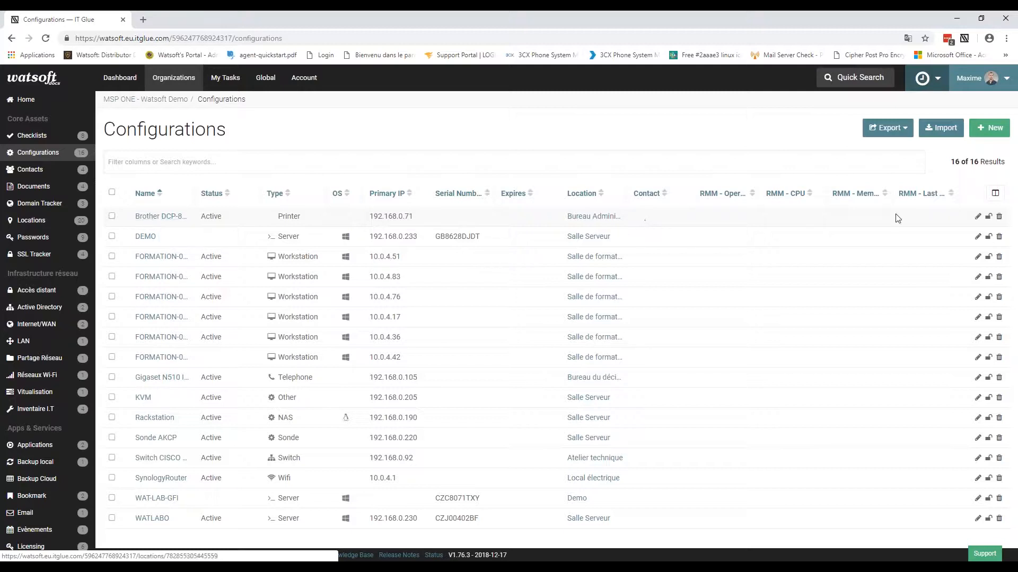
{"action": "mouse_move", "coordinate": [988, 221]}
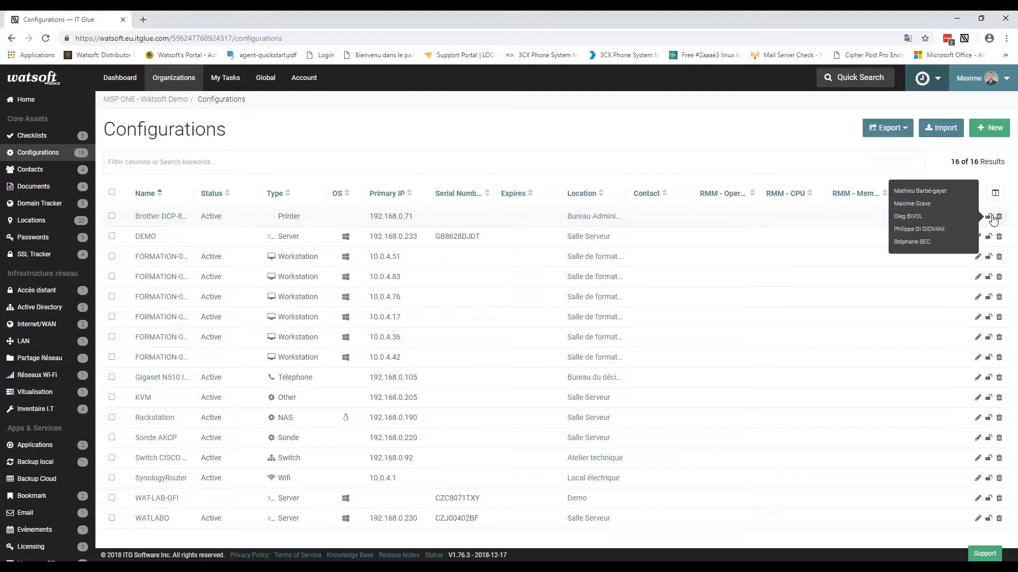
Step: Open the Brother DCP-8085DN printer configuration and start editing it
{"action": "left_click", "coordinate": [152, 216]}
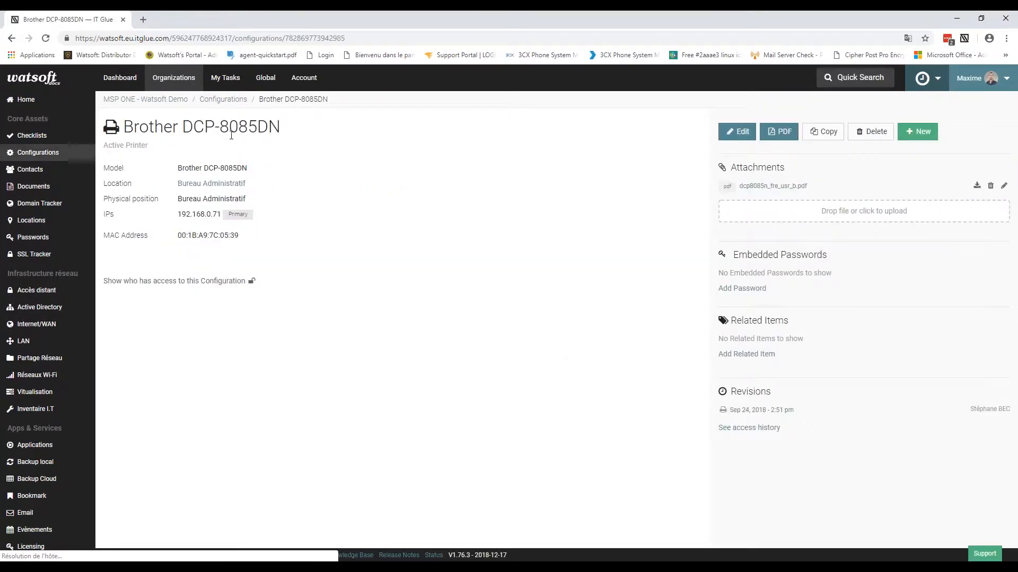
{"action": "mouse_move", "coordinate": [253, 284]}
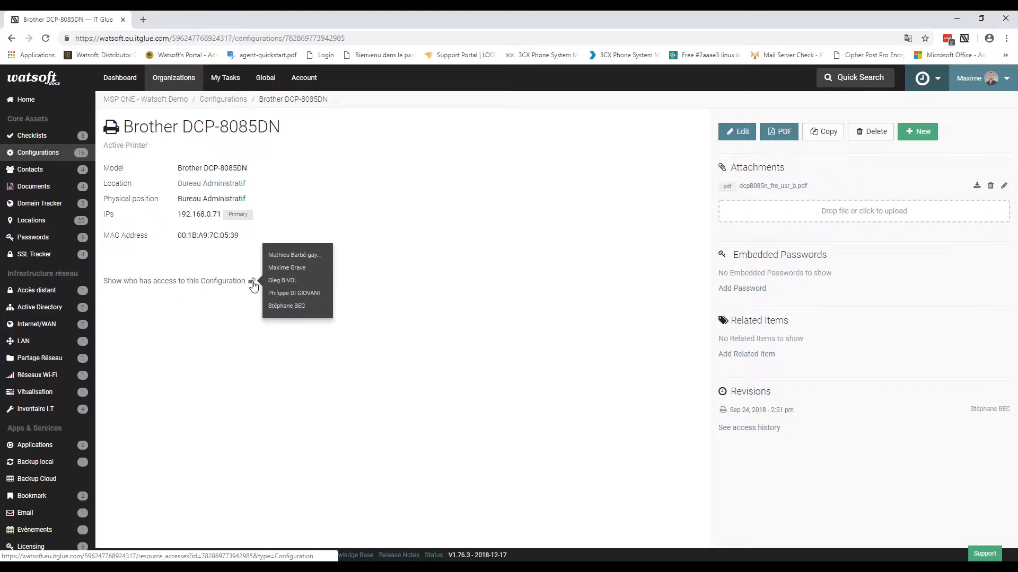
{"action": "left_click", "coordinate": [739, 131]}
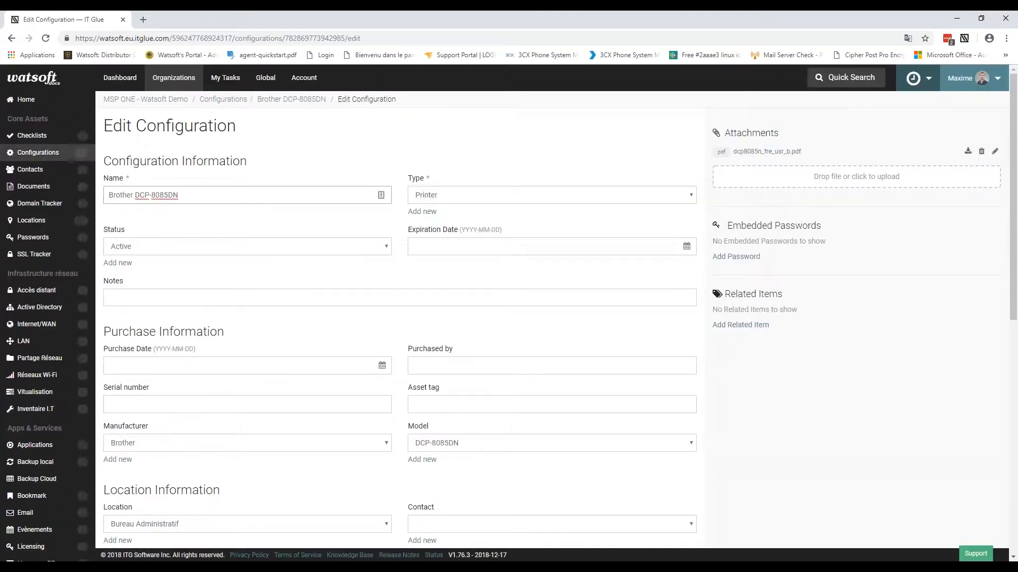
Step: Set Security to Specific Groups and/or Users, grant only MSP ONE - WATSOFT DEMO access, and save
{"action": "scroll", "coordinate": [514, 171], "scroll_direction": "down", "scroll_amount": 9}
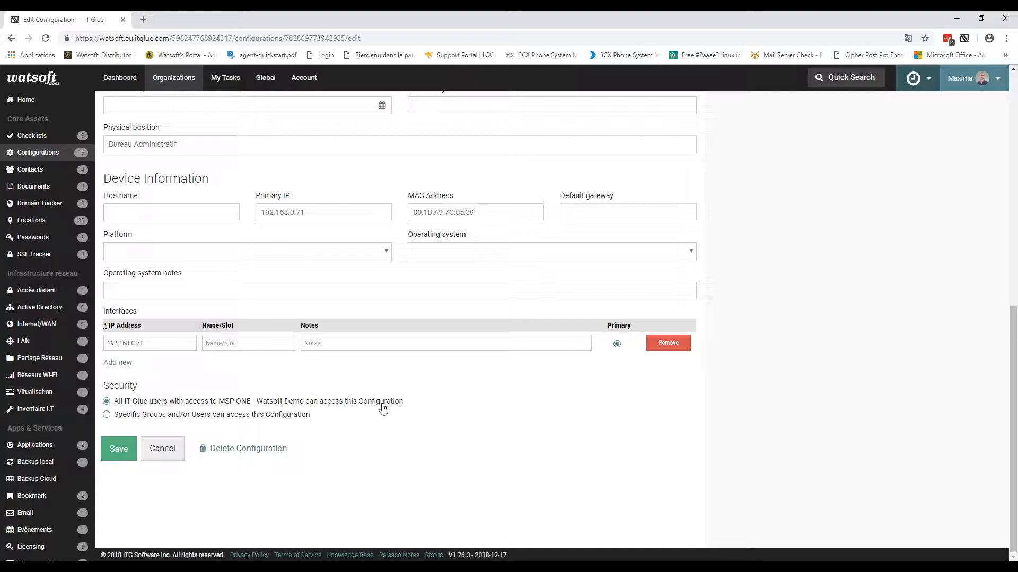
{"action": "left_click", "coordinate": [126, 418]}
{"action": "scroll", "coordinate": [490, 433], "scroll_direction": "down", "scroll_amount": 2}
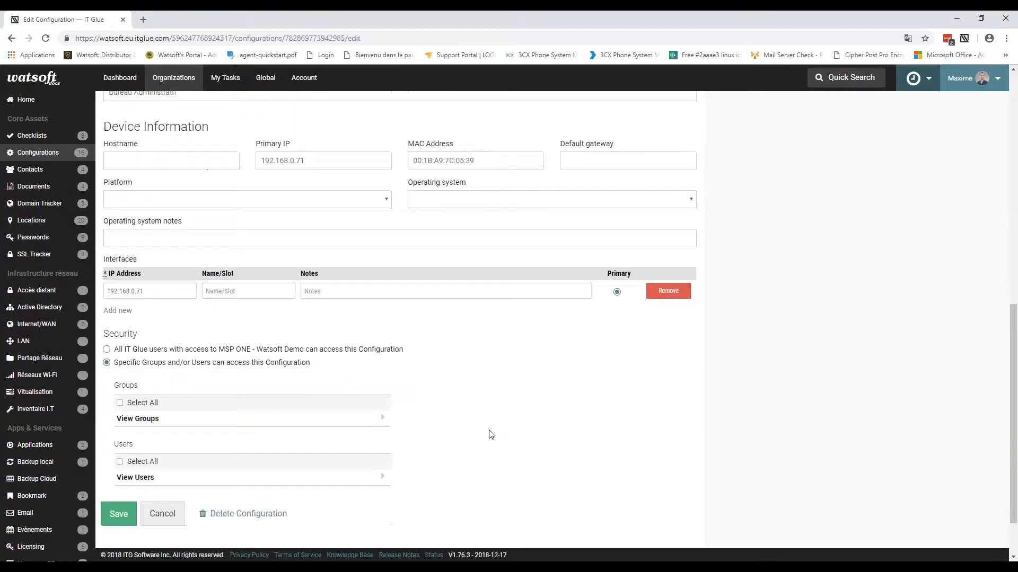
{"action": "left_click", "coordinate": [182, 368]}
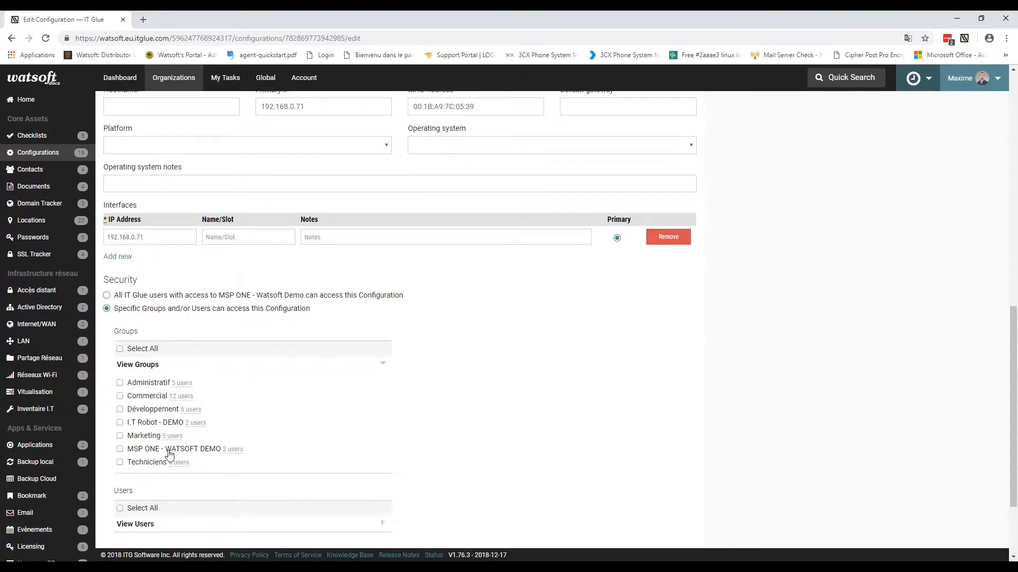
{"action": "left_click", "coordinate": [120, 449]}
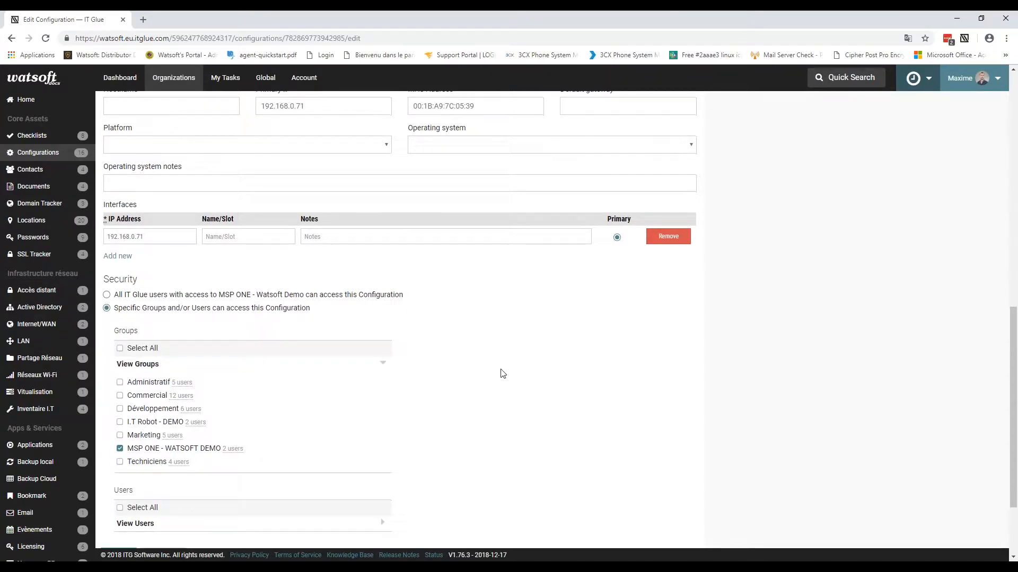
{"action": "scroll", "coordinate": [104, 470], "scroll_direction": "down", "scroll_amount": 2}
{"action": "left_click", "coordinate": [119, 449]}
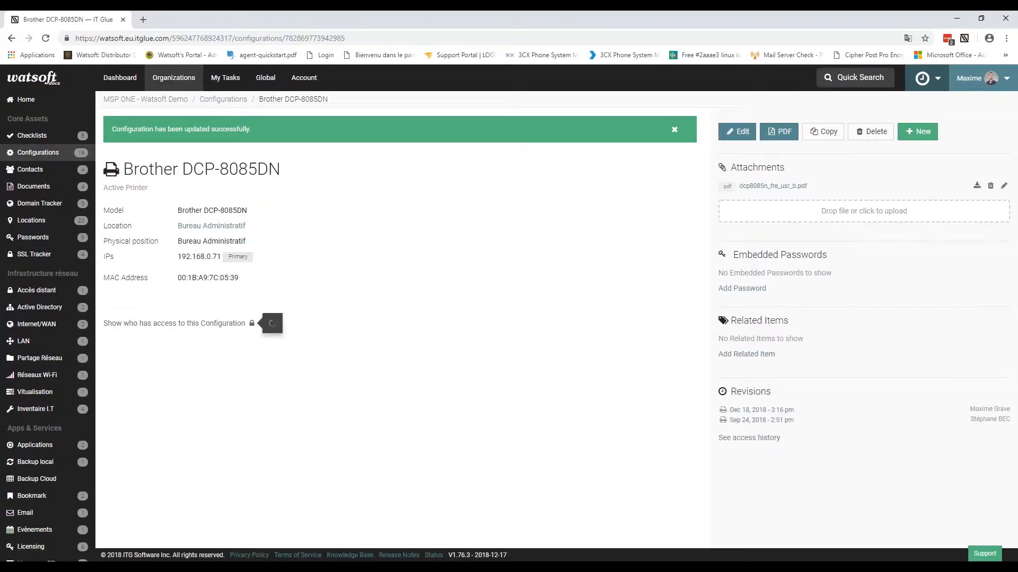
Step: Return to the MSP ONE - Watsoft Demo Configurations list via the breadcrumb
{"action": "mouse_move", "coordinate": [252, 324]}
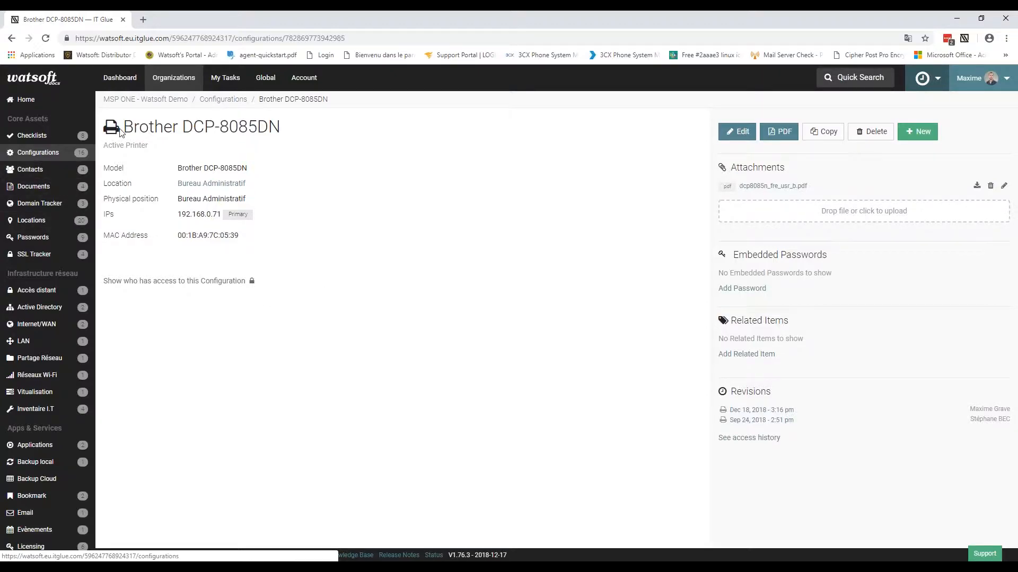
{"action": "left_click", "coordinate": [215, 102]}
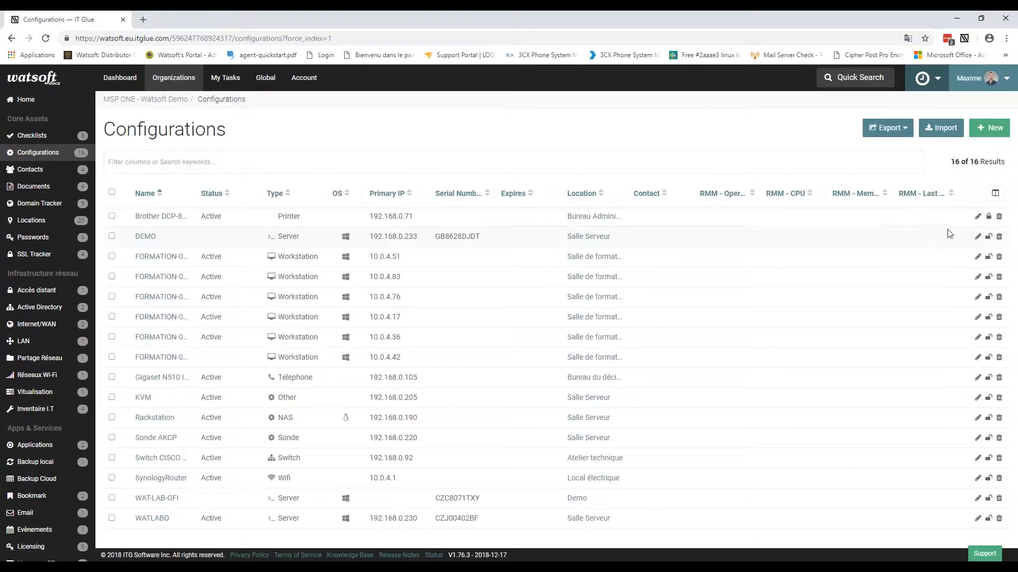
{"action": "mouse_move", "coordinate": [989, 220]}
Step: From Account settings, go to Workflows and start a New workflow
{"action": "left_click", "coordinate": [305, 78]}
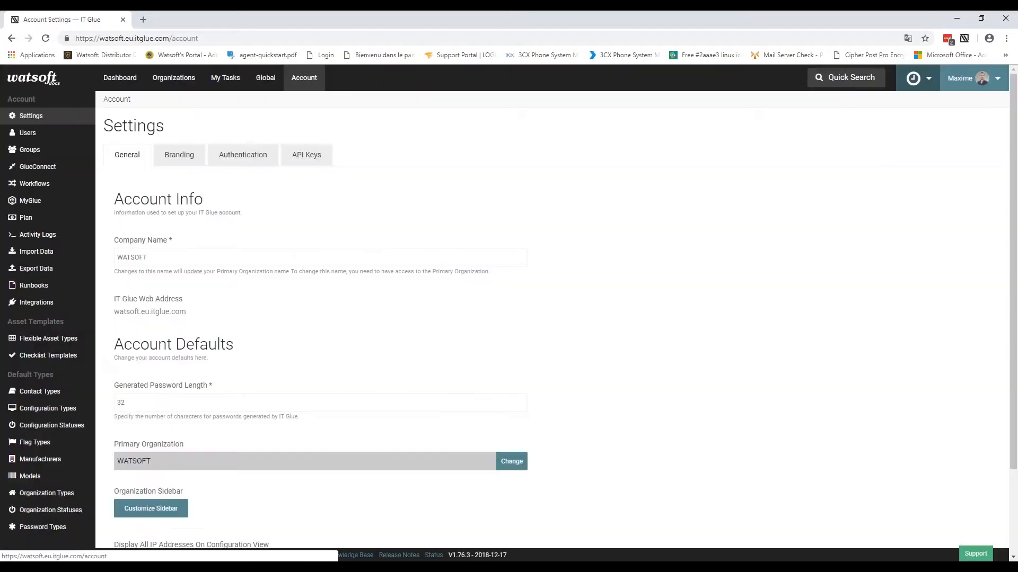
{"action": "left_click", "coordinate": [38, 184]}
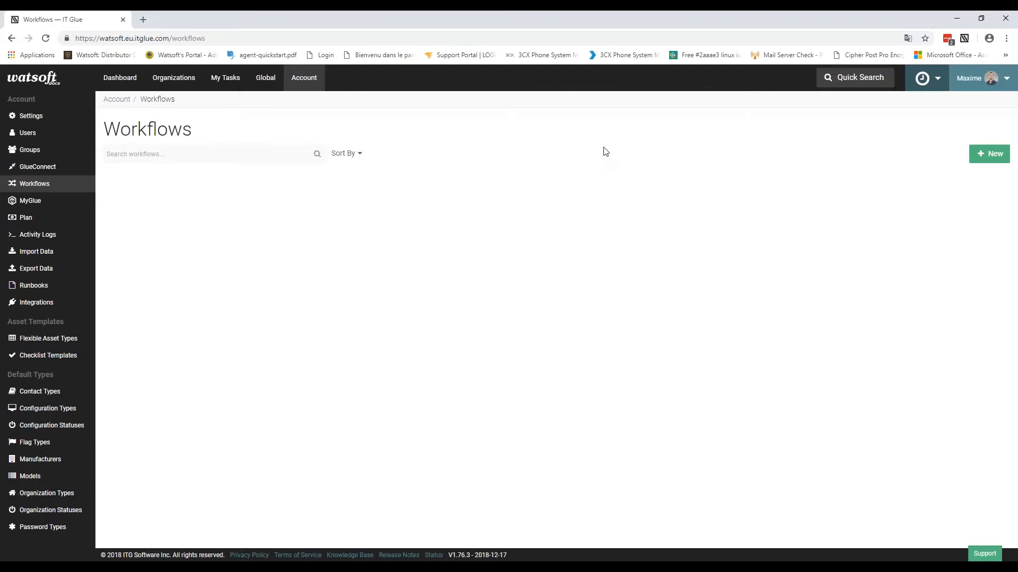
{"action": "left_click", "coordinate": [989, 156]}
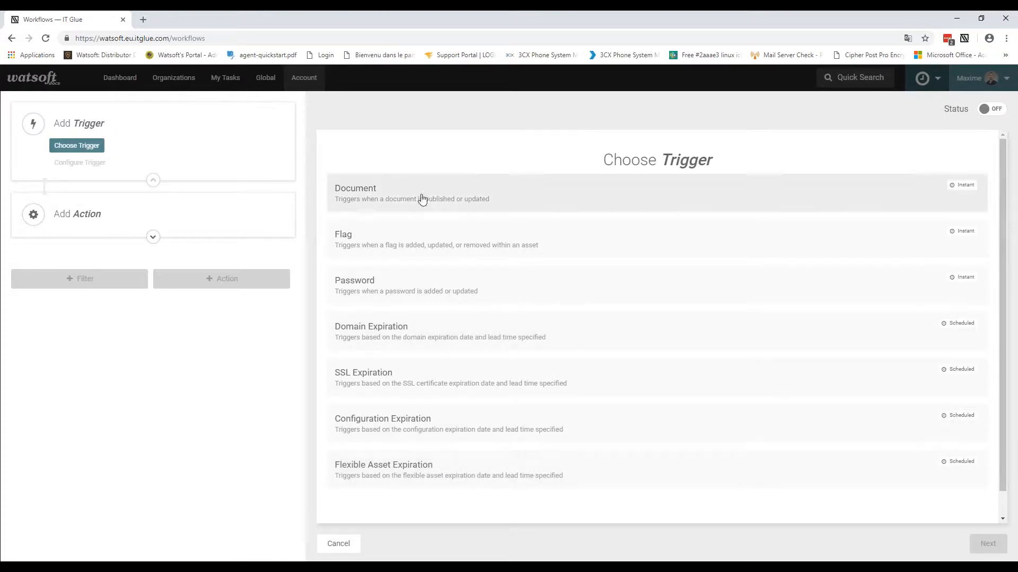
Step: Choose Password as the new workflow's trigger
{"action": "left_click", "coordinate": [397, 297]}
Step: Name the trigger 'Maj d'un mot de passe' and fill in the notification failure e-mail address
{"action": "left_click", "coordinate": [381, 202]}
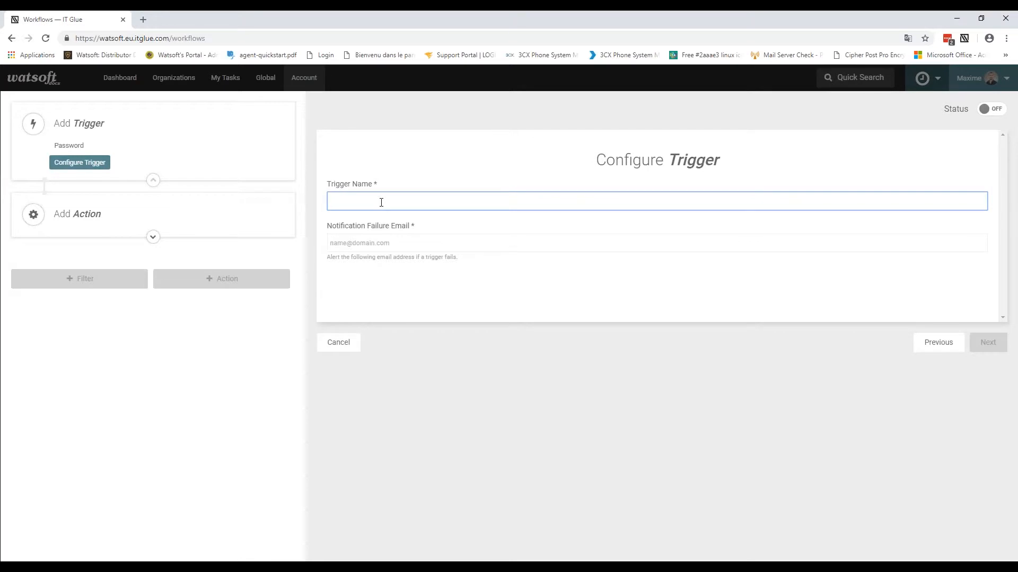
{"action": "type", "text": "Maj d'un mot de passe"}
{"action": "left_click", "coordinate": [396, 242]}
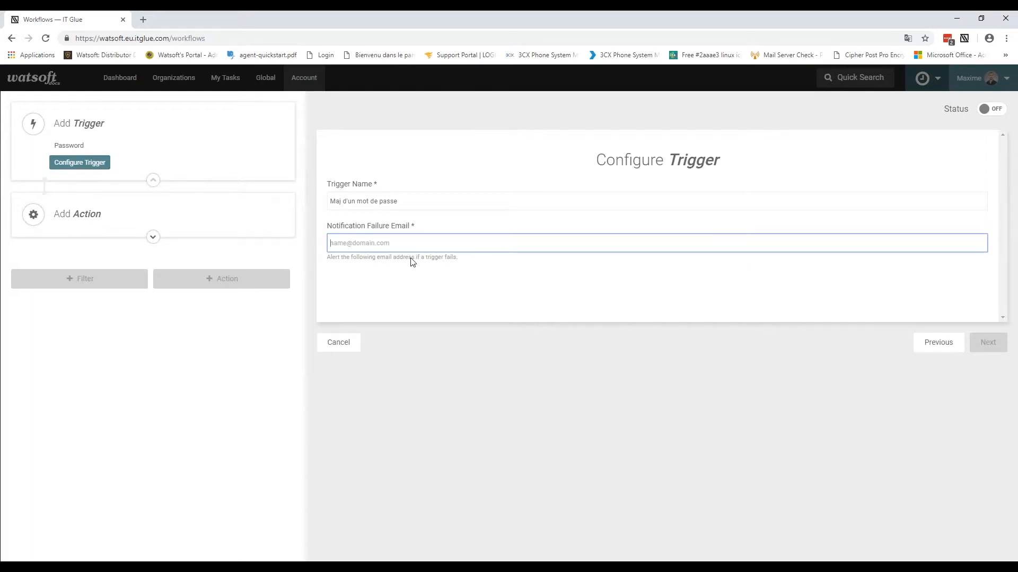
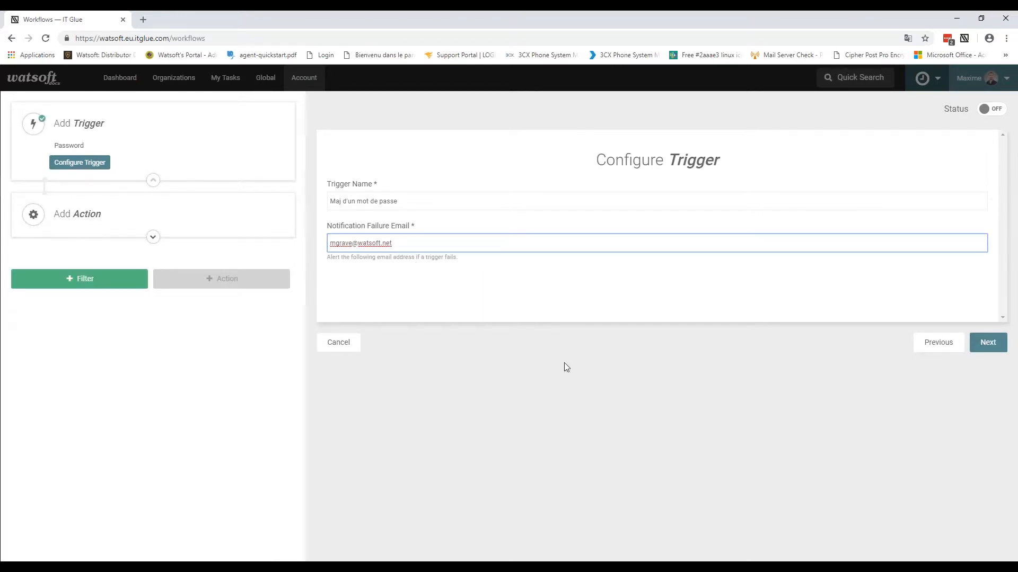
Step: Add a Passwords filter and pick the Formation en ligne password from the search
{"action": "left_click", "coordinate": [97, 274]}
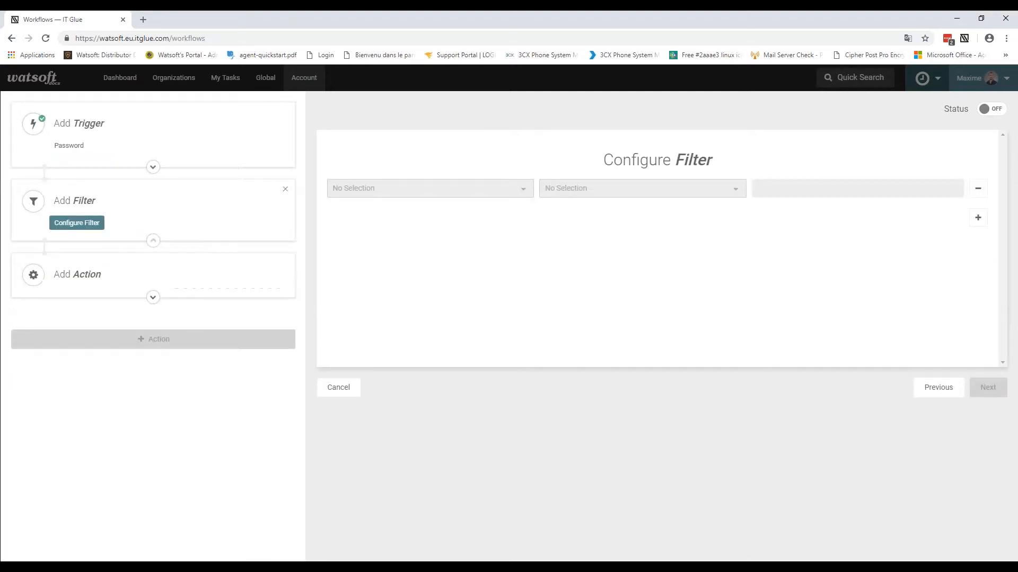
{"action": "left_click", "coordinate": [506, 189]}
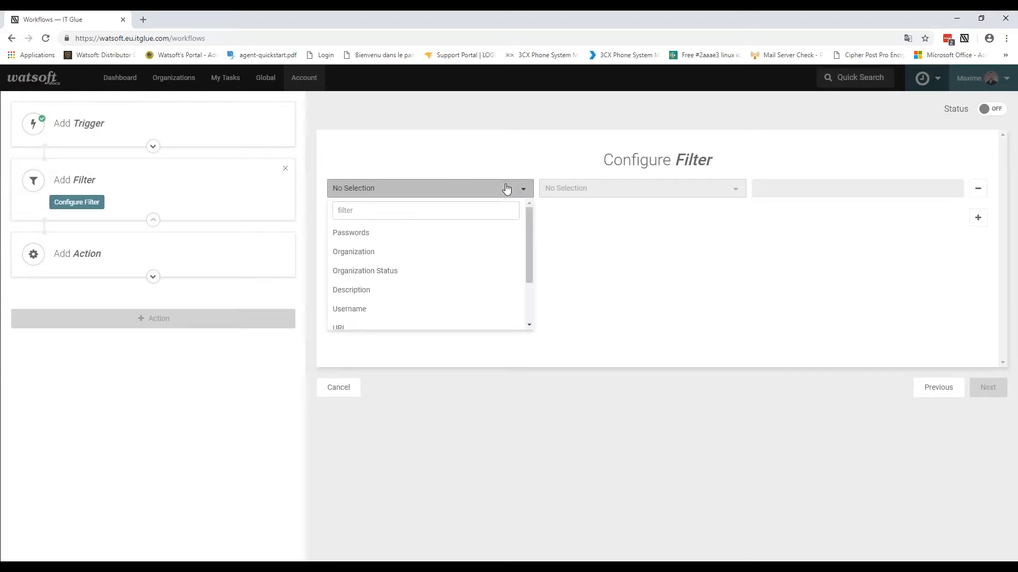
{"action": "left_click", "coordinate": [356, 233]}
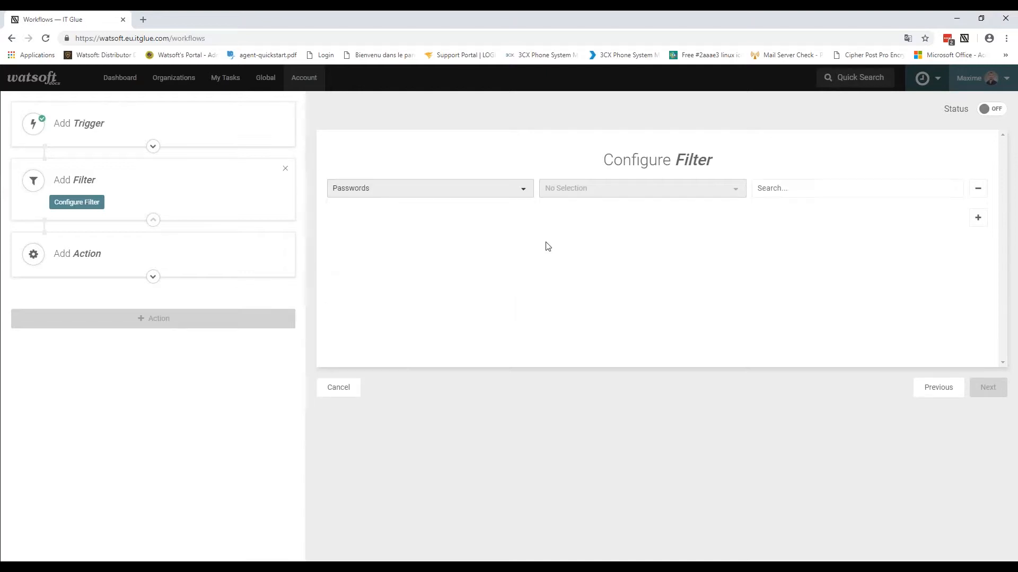
{"action": "left_click", "coordinate": [661, 190]}
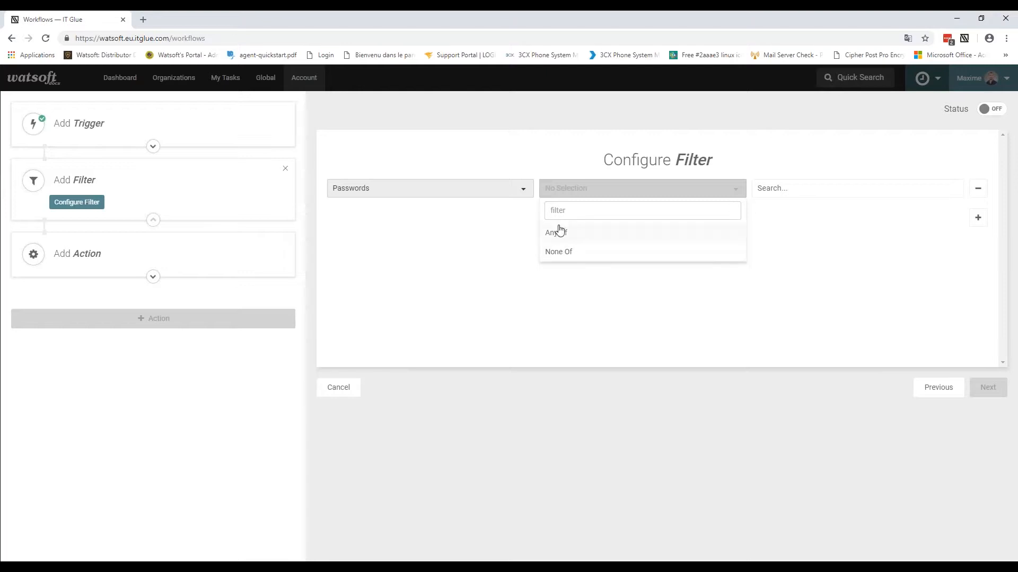
{"action": "left_click", "coordinate": [800, 242]}
{"action": "left_click", "coordinate": [790, 187]}
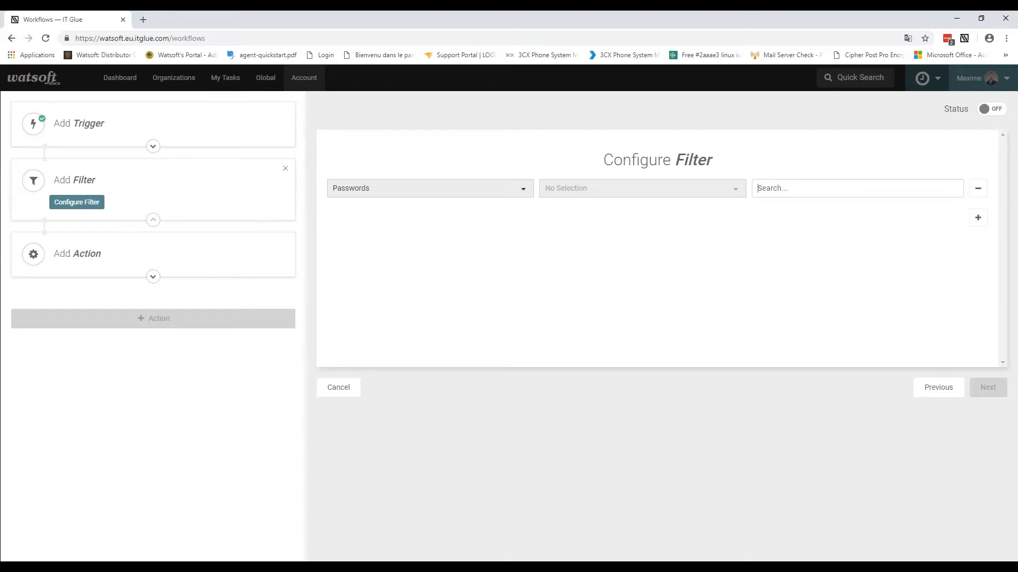
{"action": "type", "text": "dem"}
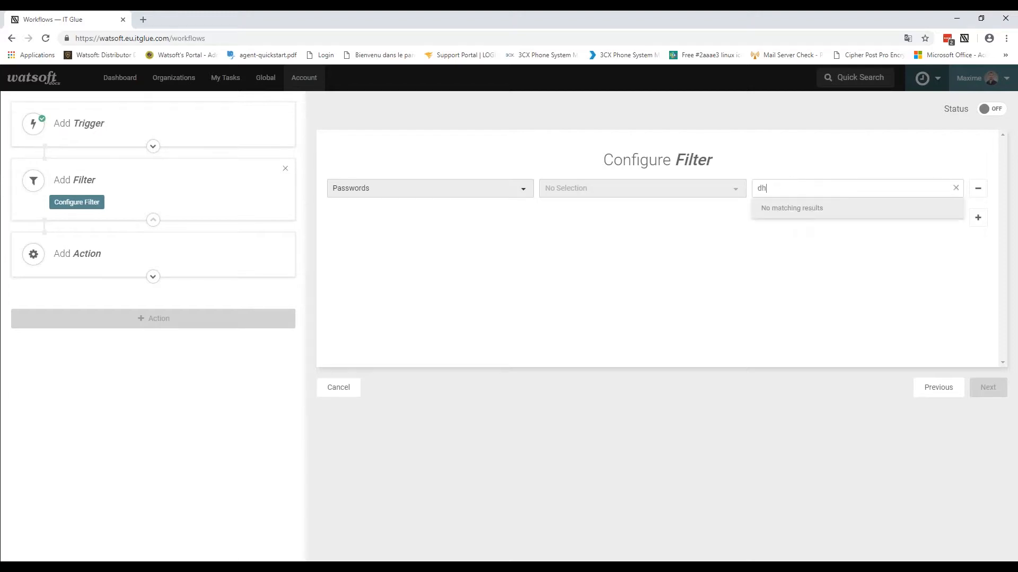
{"action": "key", "text": "BackSpace"}
{"action": "key", "text": "BackSpace"}
{"action": "key", "text": "BackSpace"}
{"action": "type", "text": "d"}
{"action": "key", "text": "BackSpace"}
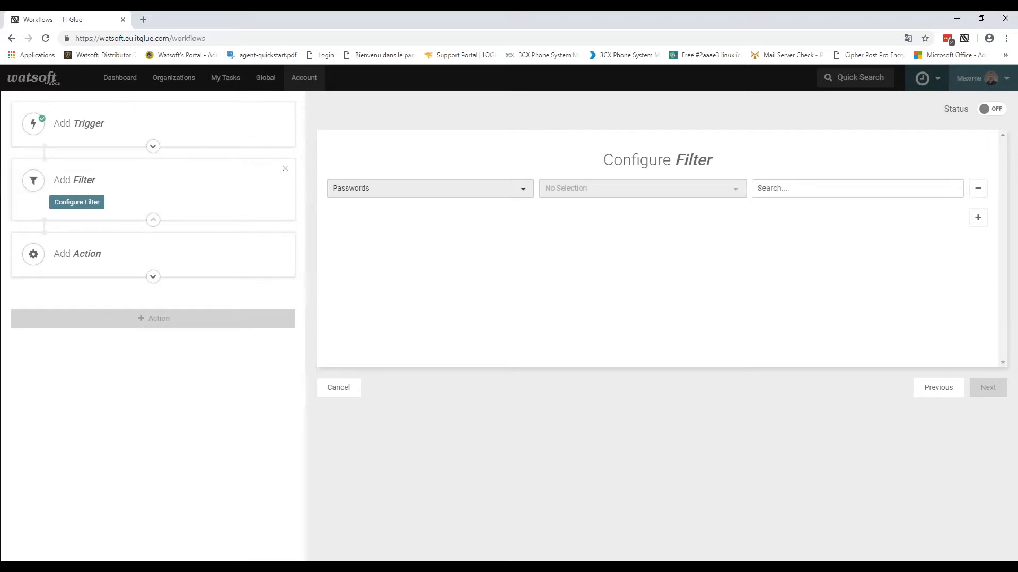
{"action": "type", "text": "form"}
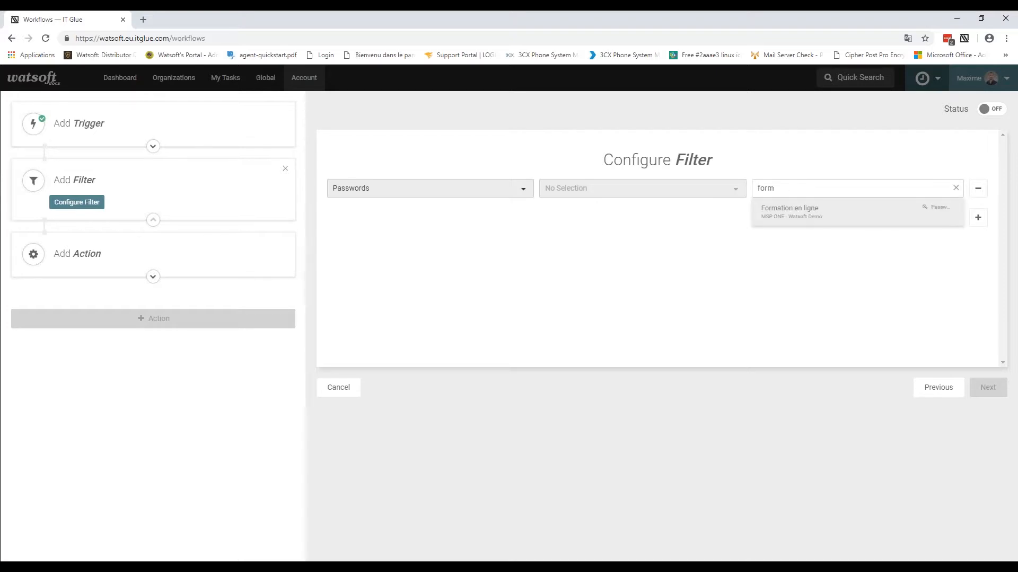
{"action": "left_click", "coordinate": [786, 214]}
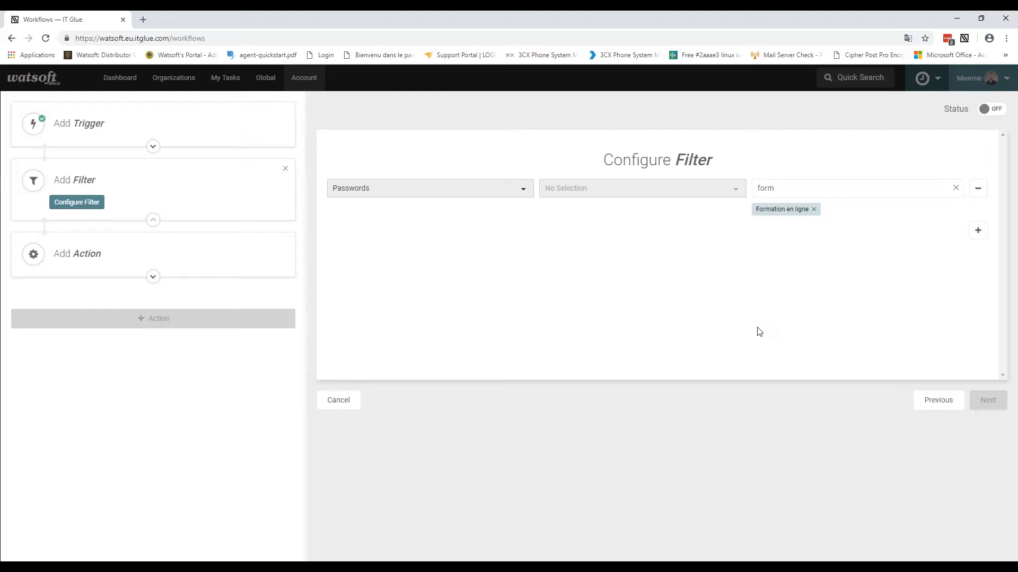
Step: Set the filter condition to Any Of and continue to the action step
{"action": "left_click", "coordinate": [84, 260]}
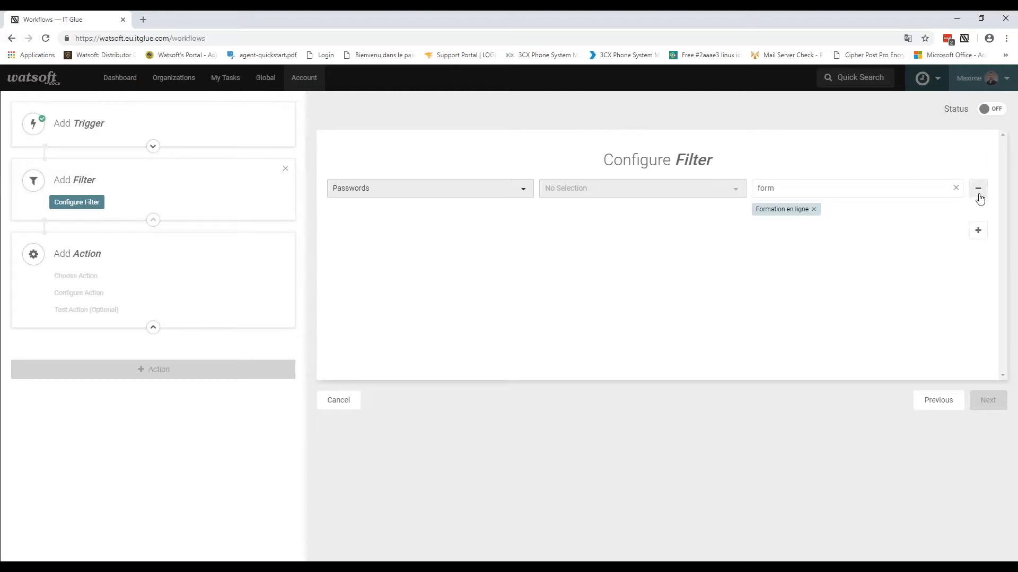
{"action": "left_click", "coordinate": [581, 198]}
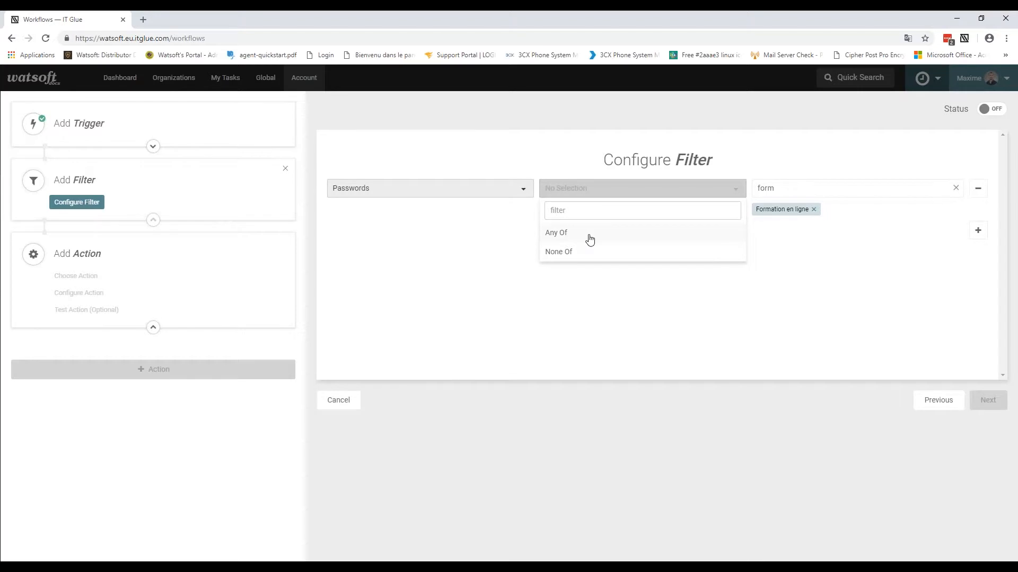
{"action": "left_click", "coordinate": [589, 238]}
{"action": "left_click", "coordinate": [989, 401]}
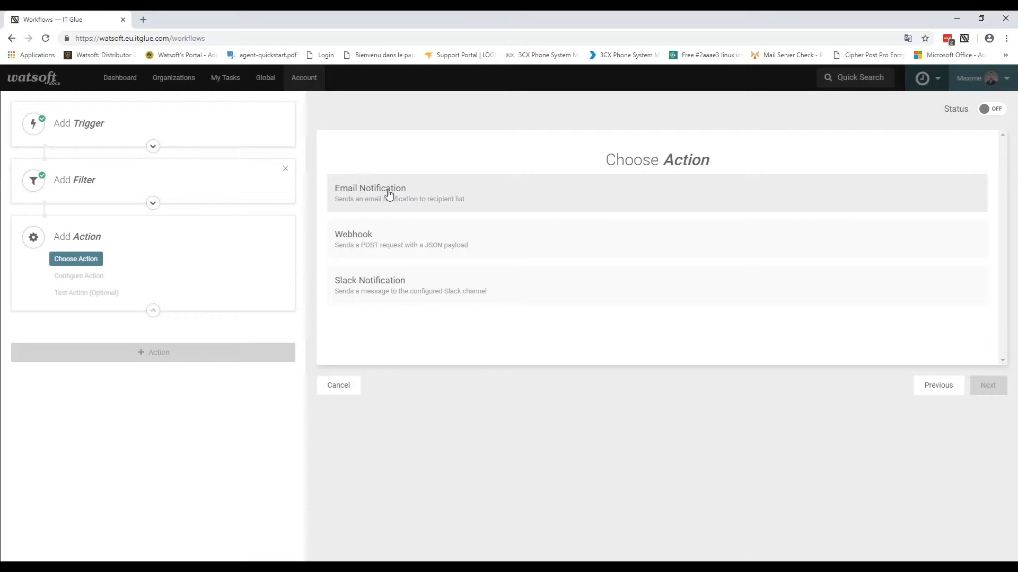
Step: Pick Email Notification as the action, named 'Envoi d'un email pour changement de mot de passe', and visit Subject, Body and Recipients
{"action": "left_click", "coordinate": [412, 200]}
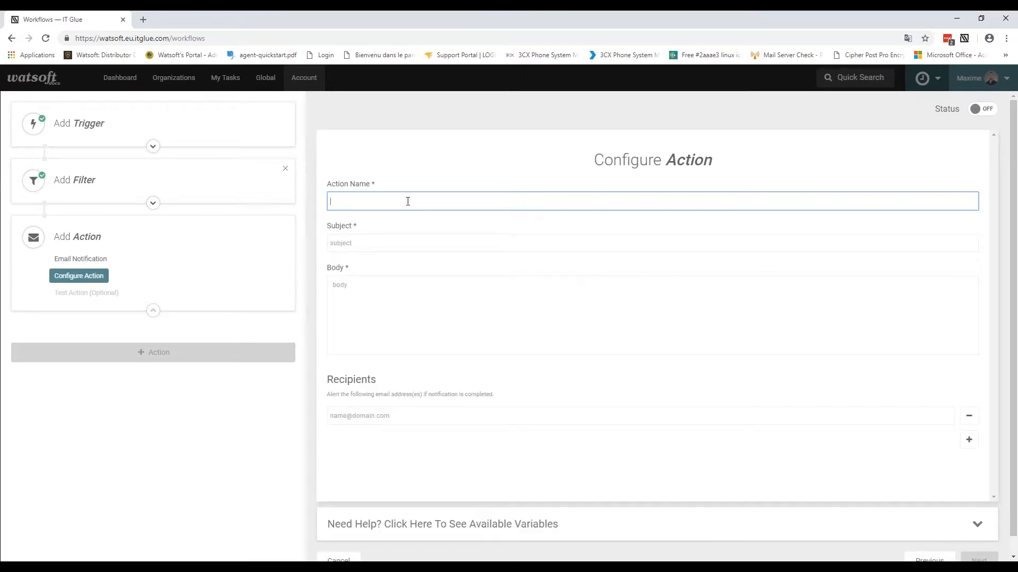
{"action": "type", "text": "Envoi d'un email pour changement de mot de passe"}
{"action": "left_click", "coordinate": [381, 248]}
{"action": "left_click", "coordinate": [382, 295]}
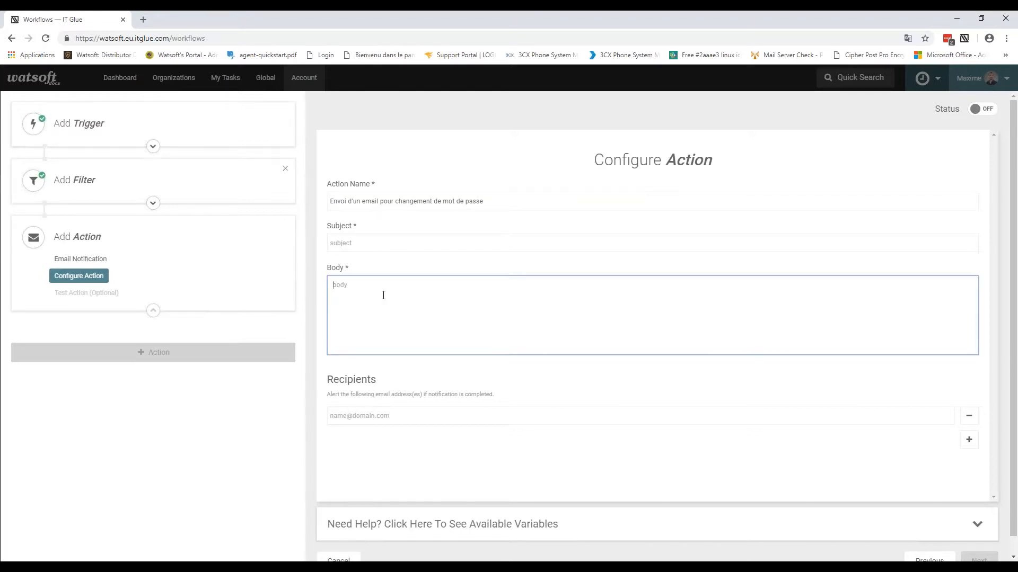
{"action": "left_click", "coordinate": [396, 412]}
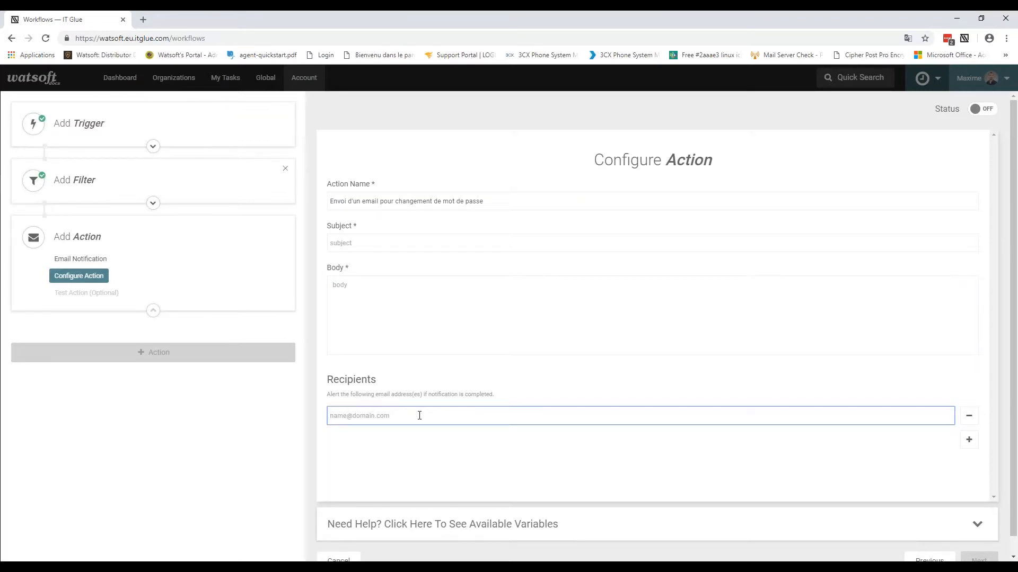
{"action": "scroll", "coordinate": [419, 416], "scroll_direction": "down", "scroll_amount": 1}
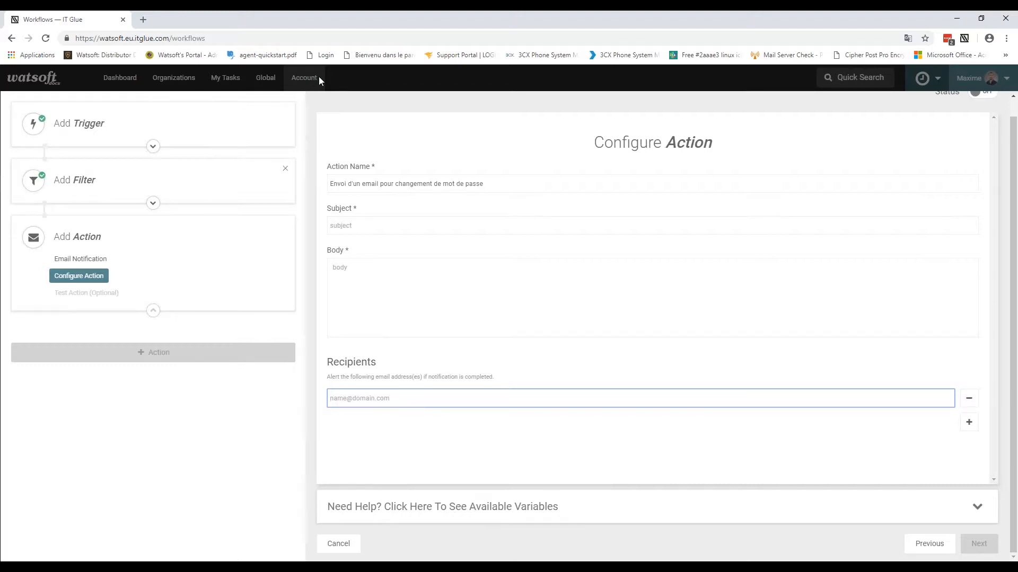
Step: Cancel the workflow and confirm discarding the unsaved changes
{"action": "left_click", "coordinate": [342, 546]}
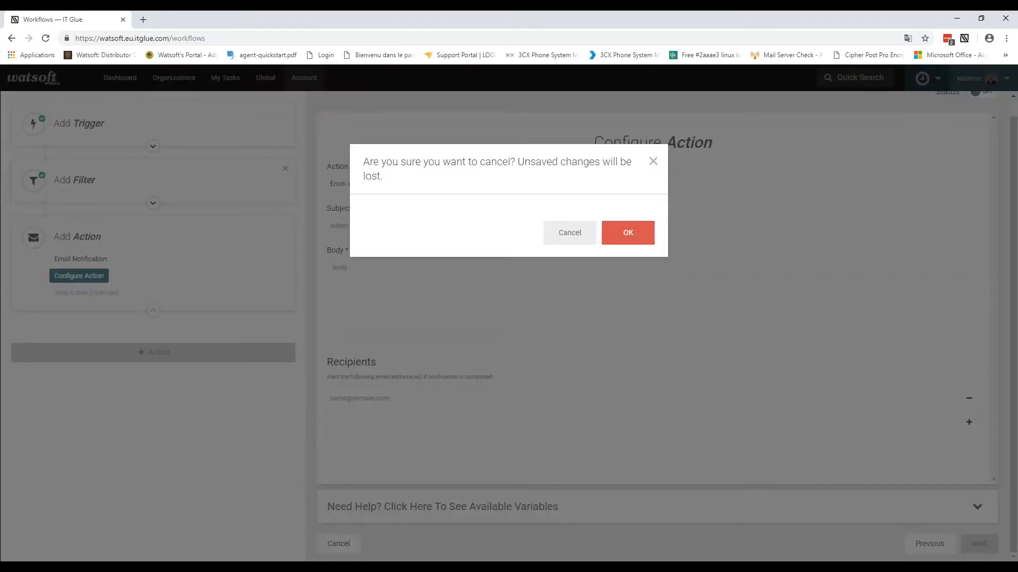
{"action": "left_click", "coordinate": [621, 237]}
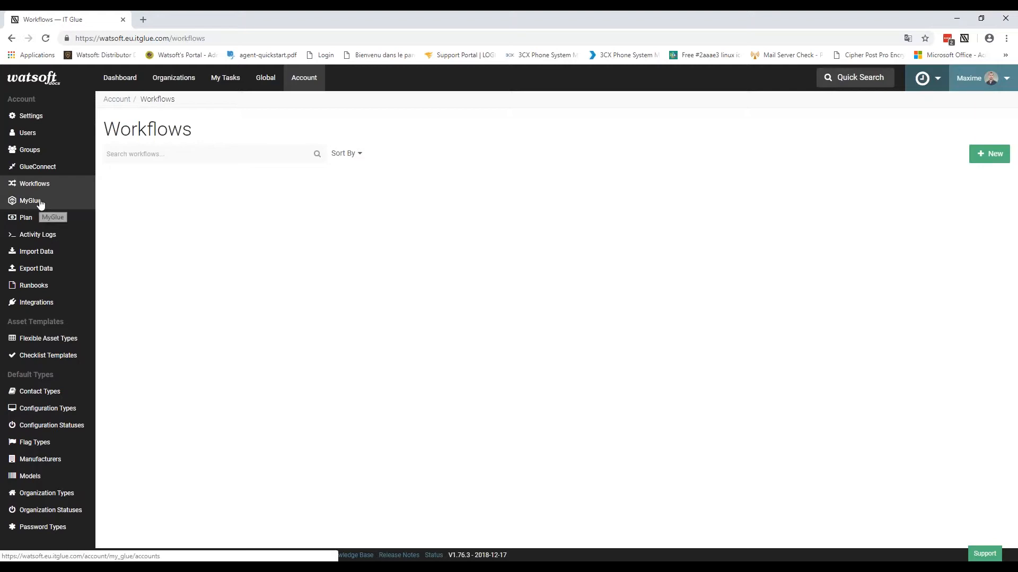
Step: On the Runbooks page, set the Create Runbook form to Create Now instead of Schedule
{"action": "left_click", "coordinate": [50, 285]}
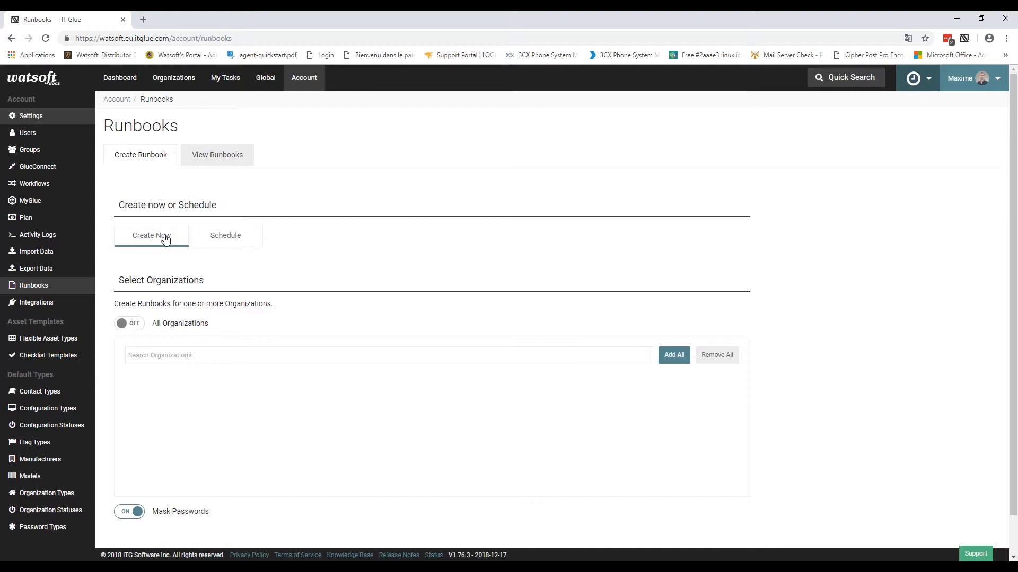
{"action": "left_click", "coordinate": [224, 241]}
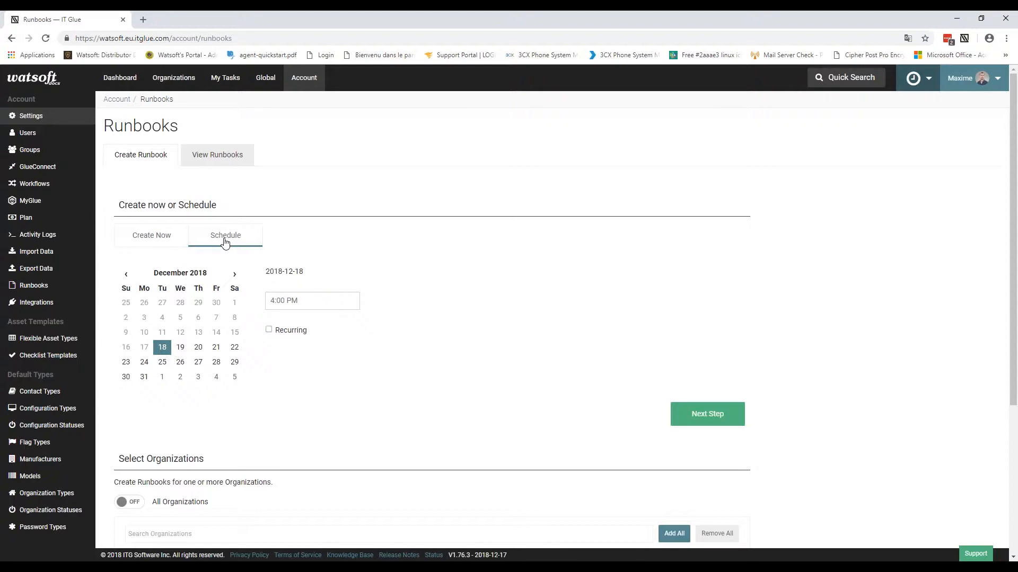
{"action": "left_click", "coordinate": [156, 243]}
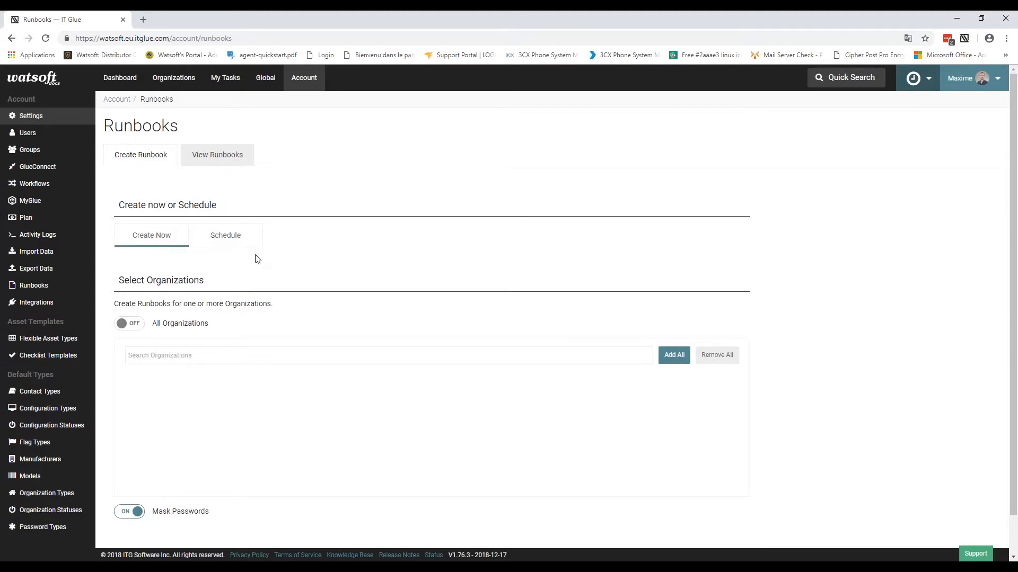
{"action": "scroll", "coordinate": [254, 260], "scroll_direction": "down", "scroll_amount": 1}
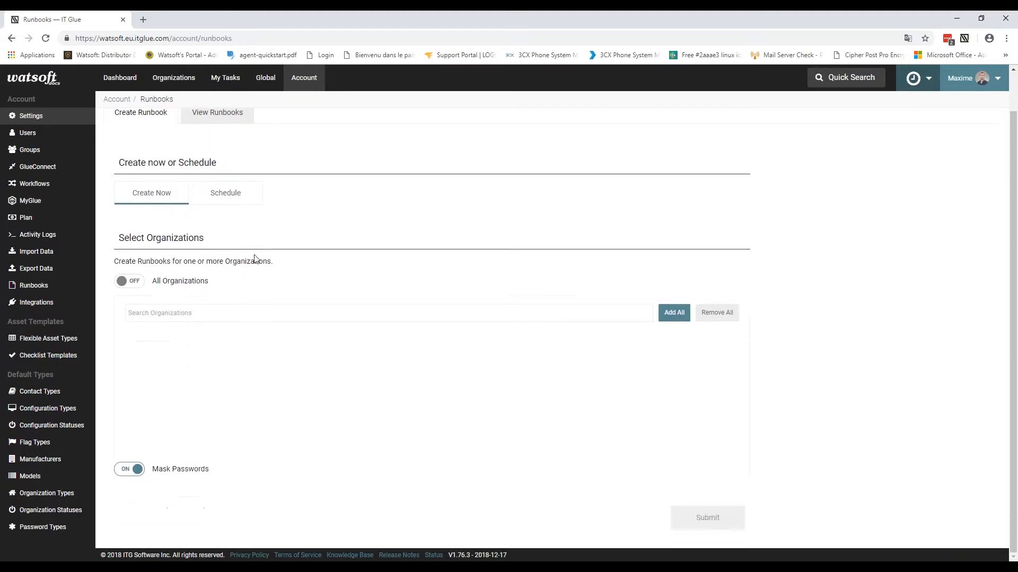
Step: Submit a runbook for MSP ONE - Watsoft Demo with Mask Passwords left on
{"action": "left_click", "coordinate": [207, 316]}
{"action": "type", "text": "msp"}
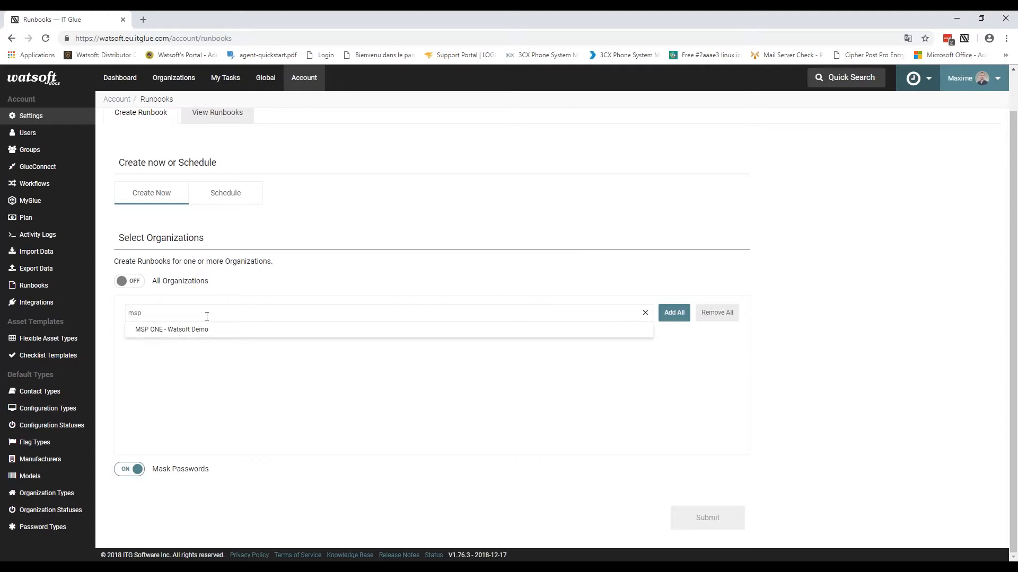
{"action": "left_click", "coordinate": [200, 330]}
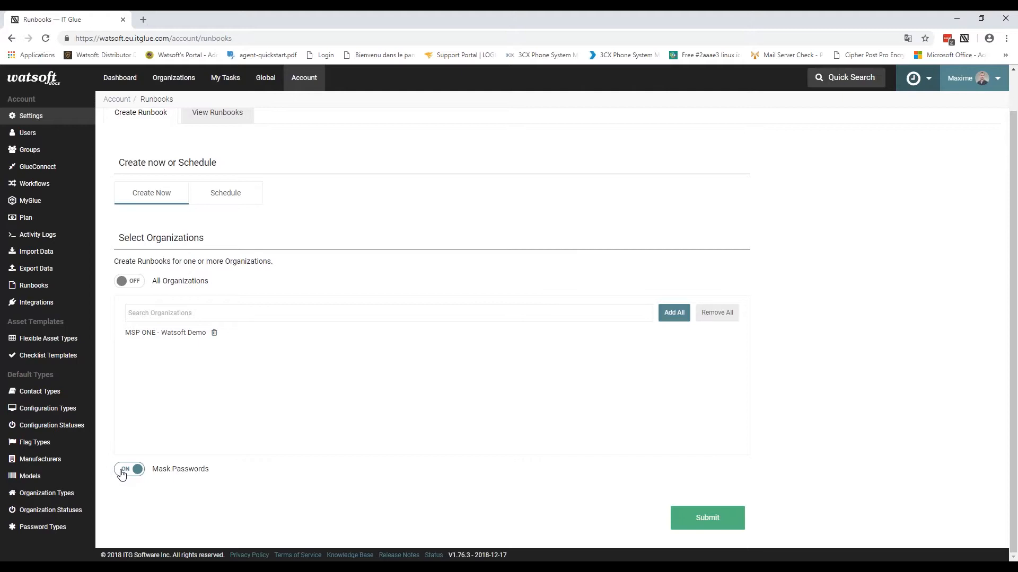
{"action": "left_click", "coordinate": [126, 470]}
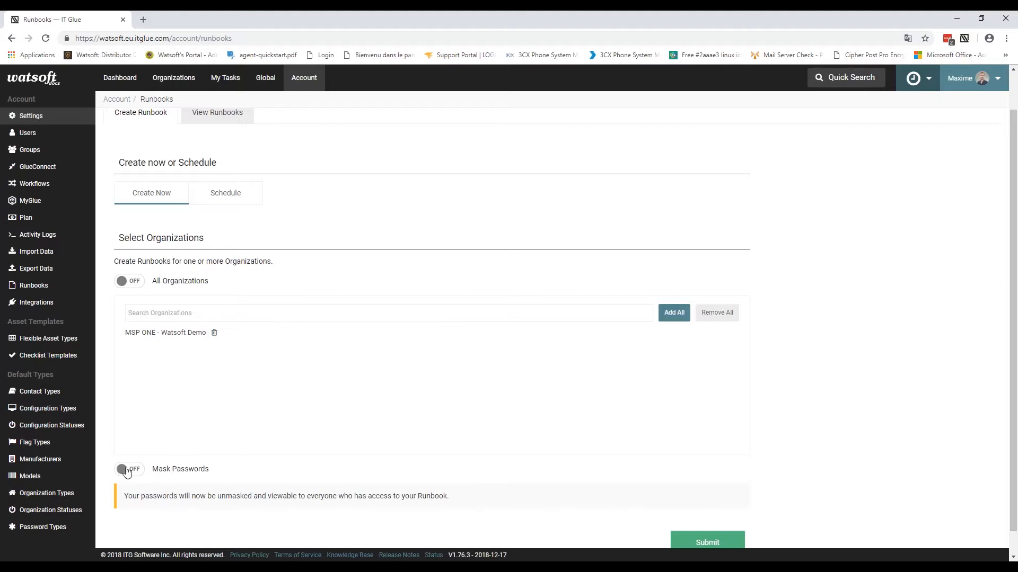
{"action": "scroll", "coordinate": [509, 370], "scroll_direction": "down", "scroll_amount": 1}
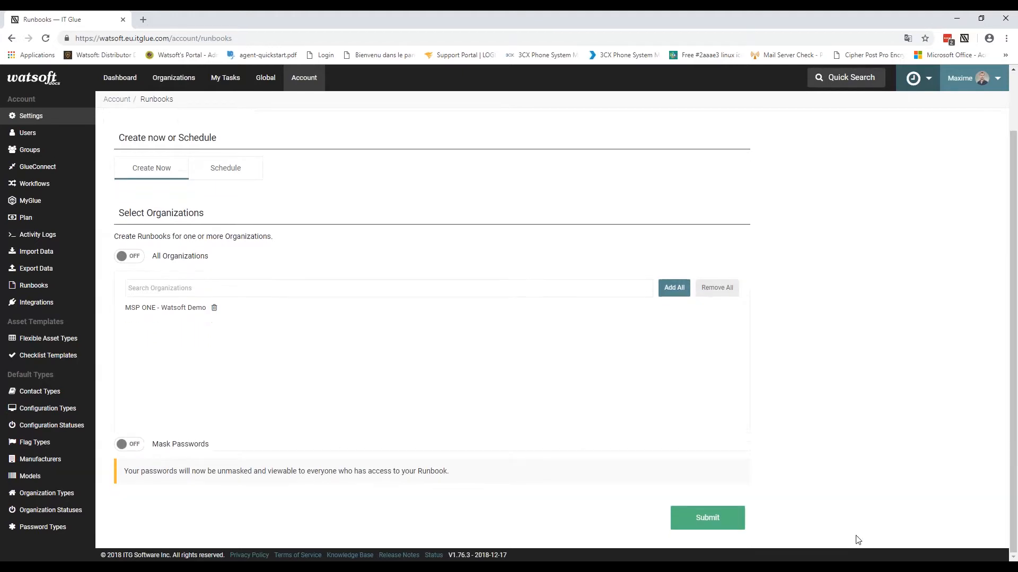
{"action": "left_click", "coordinate": [129, 444]}
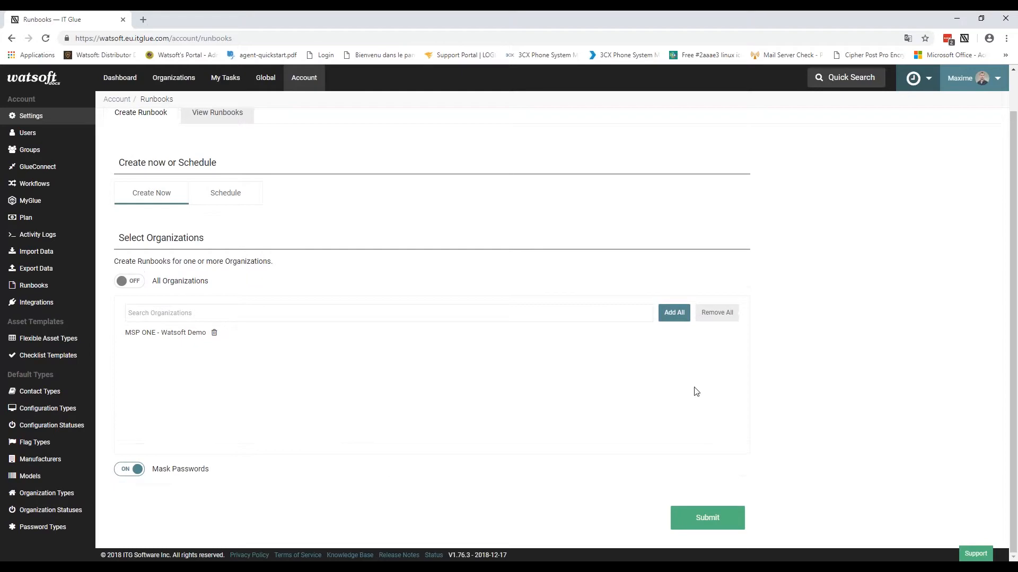
{"action": "left_click", "coordinate": [701, 526]}
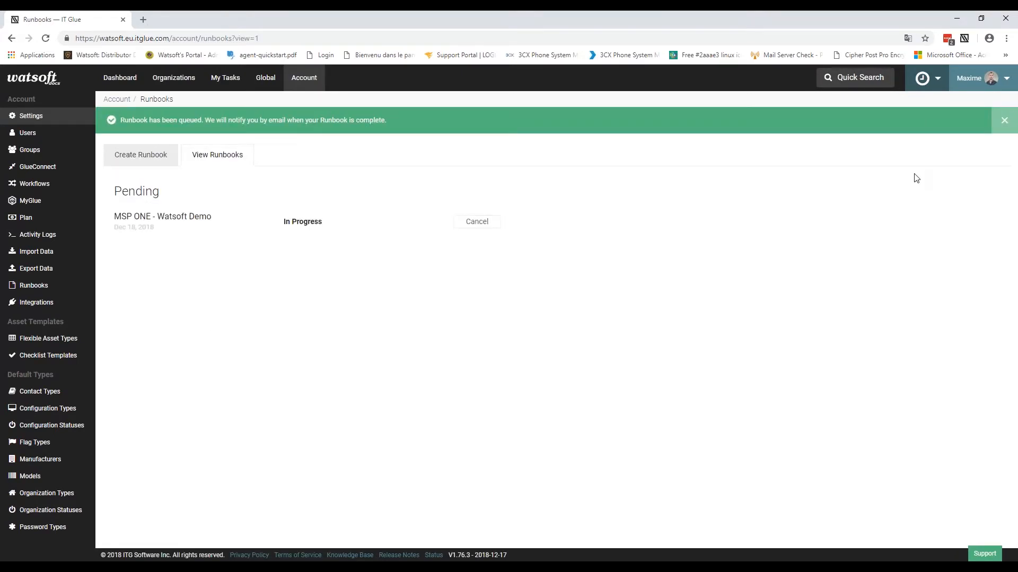
{"action": "mouse_move", "coordinate": [314, 219]}
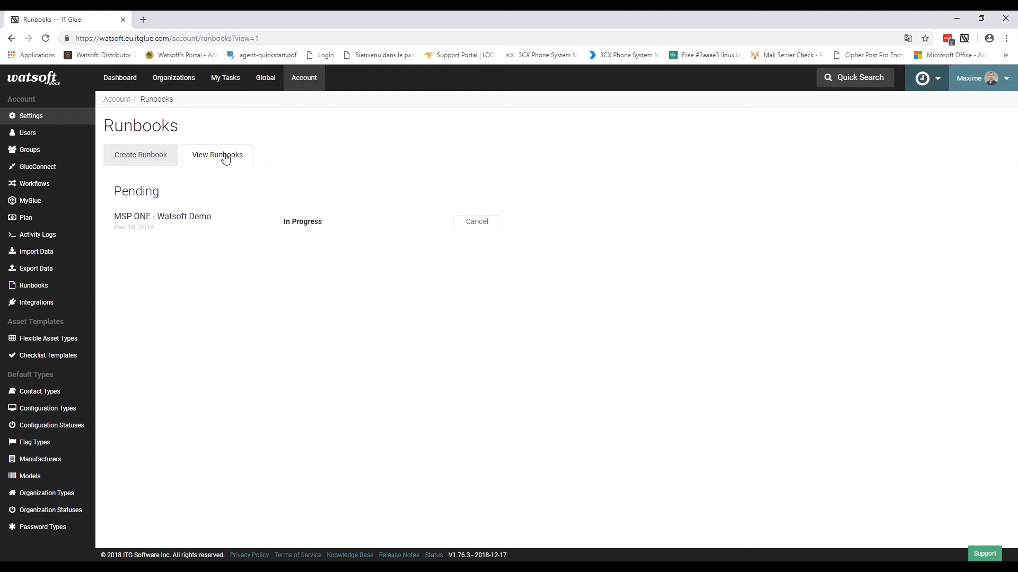
{"action": "left_click", "coordinate": [33, 287]}
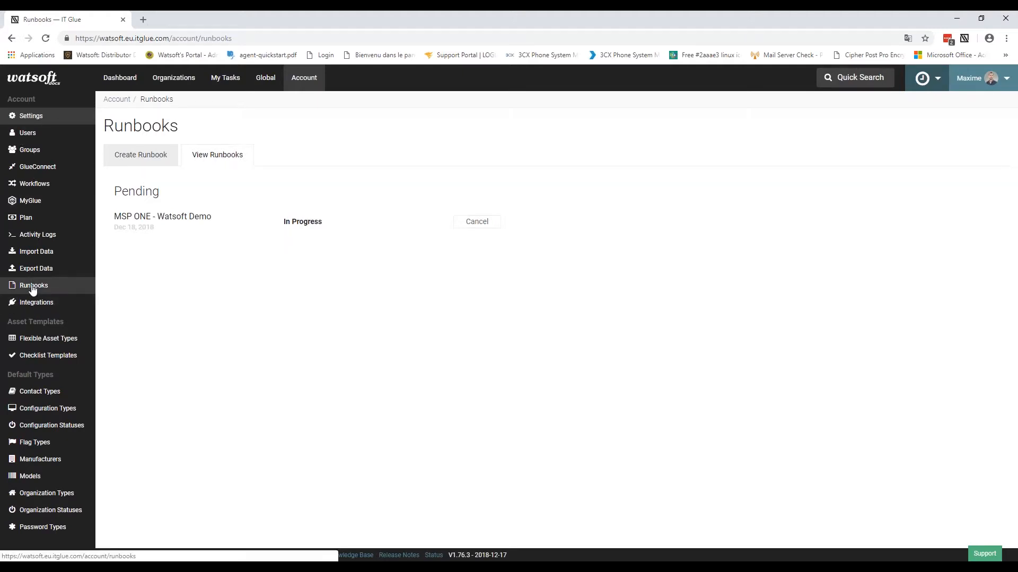
{"action": "left_click", "coordinate": [27, 134]}
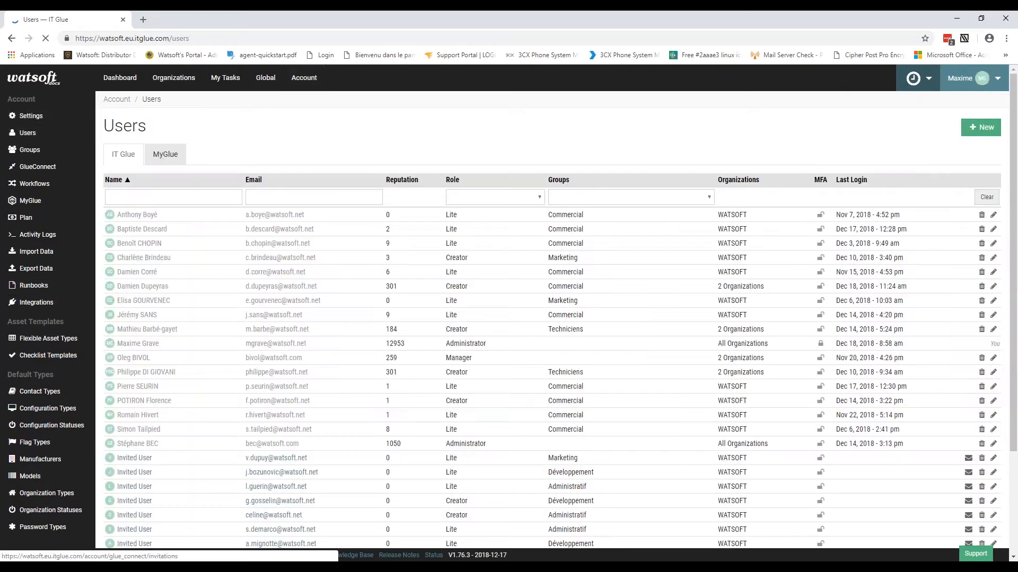
{"action": "left_click", "coordinate": [37, 288]}
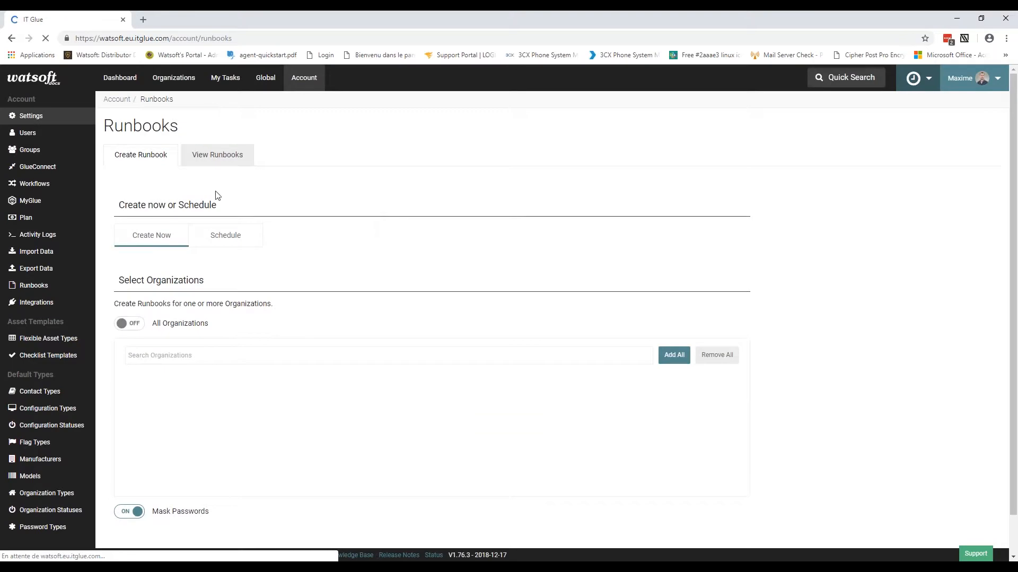
{"action": "left_click", "coordinate": [243, 166]}
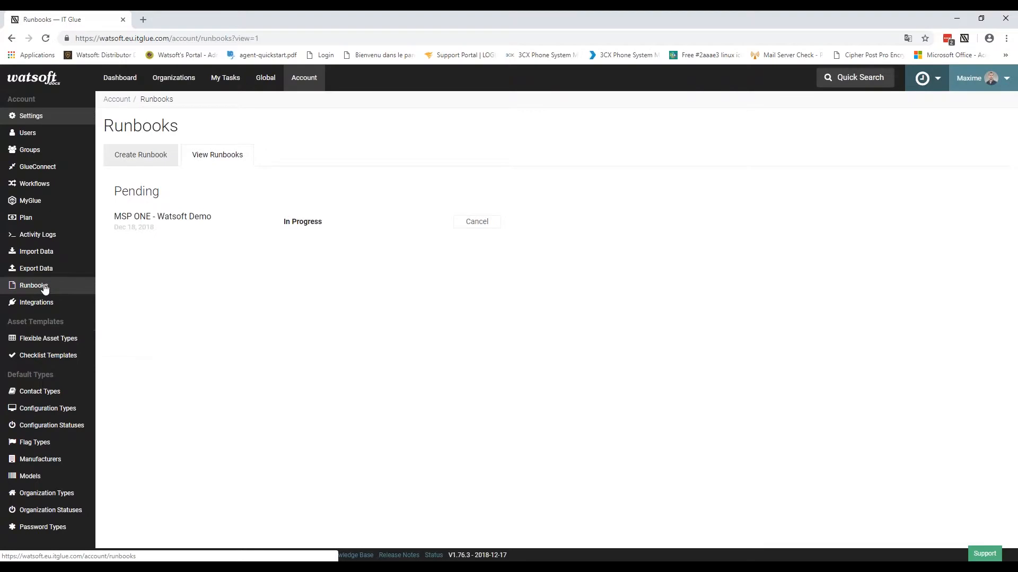
Step: Open the account's Activity Logs for the last 30 days and browse the entries
{"action": "left_click", "coordinate": [36, 236]}
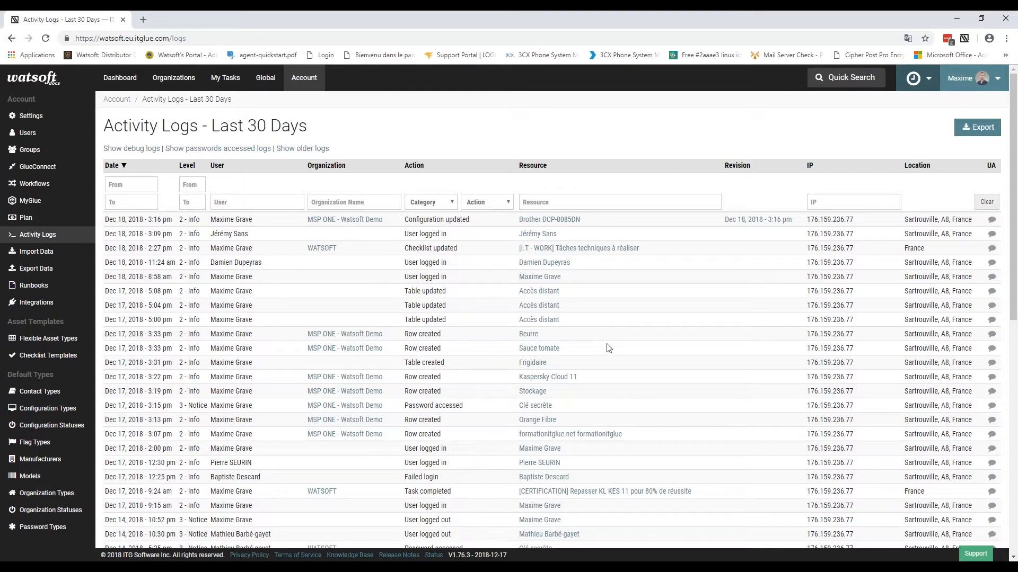
{"action": "scroll", "coordinate": [234, 374], "scroll_direction": "down", "scroll_amount": 3}
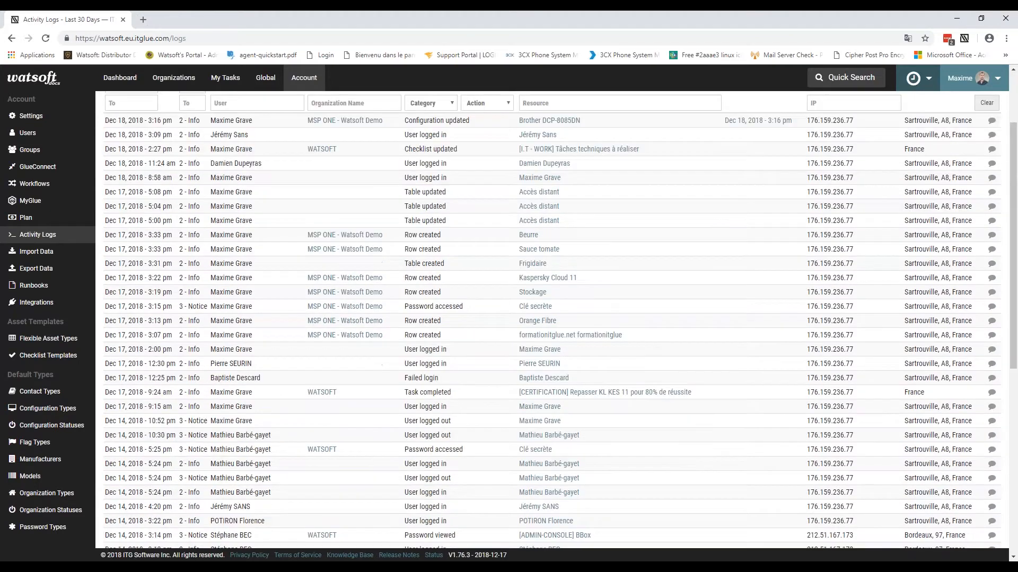
{"action": "scroll", "coordinate": [437, 265], "scroll_direction": "up", "scroll_amount": 3}
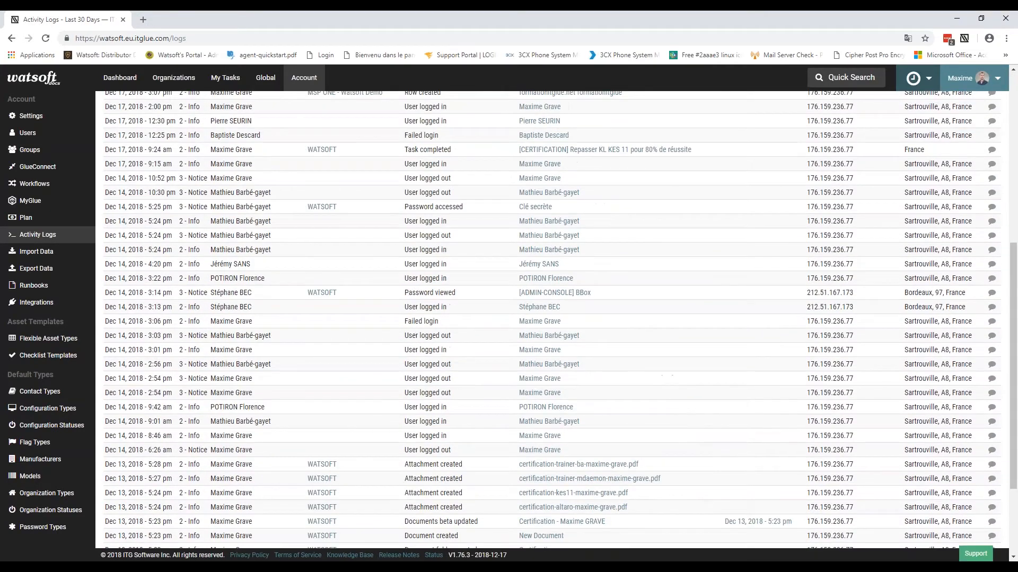
{"action": "left_click", "coordinate": [438, 201]}
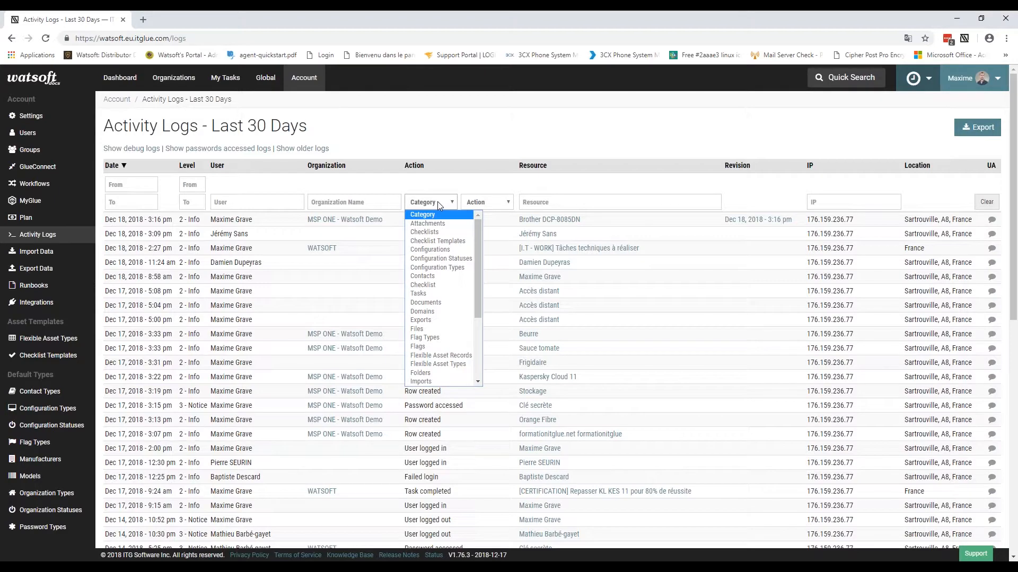
Step: Filter the activity logs to the Delete action
{"action": "left_click", "coordinate": [476, 201]}
{"action": "left_click", "coordinate": [482, 259]}
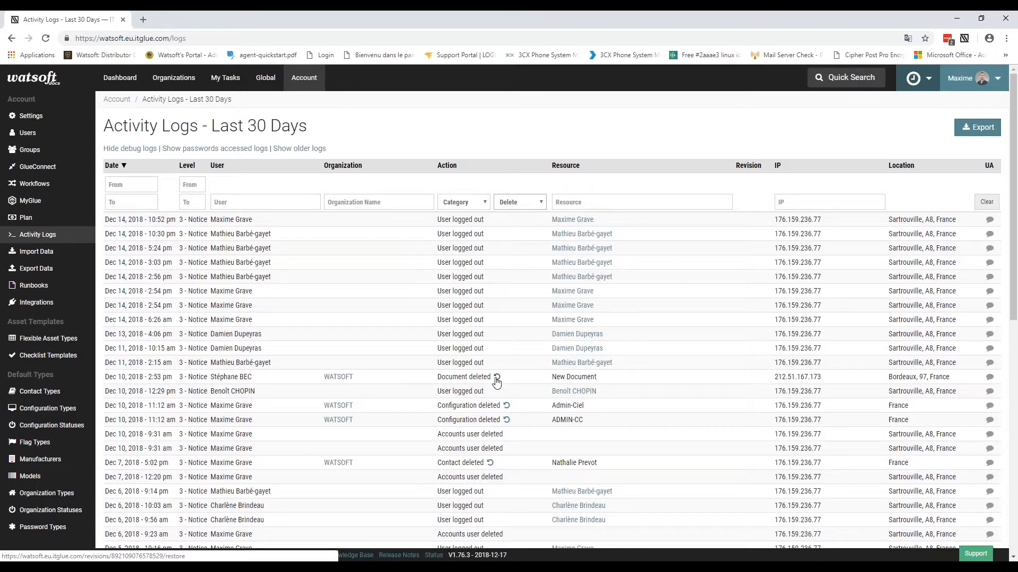
{"action": "left_click_drag", "start_coordinate": [436, 377], "coordinate": [502, 377]}
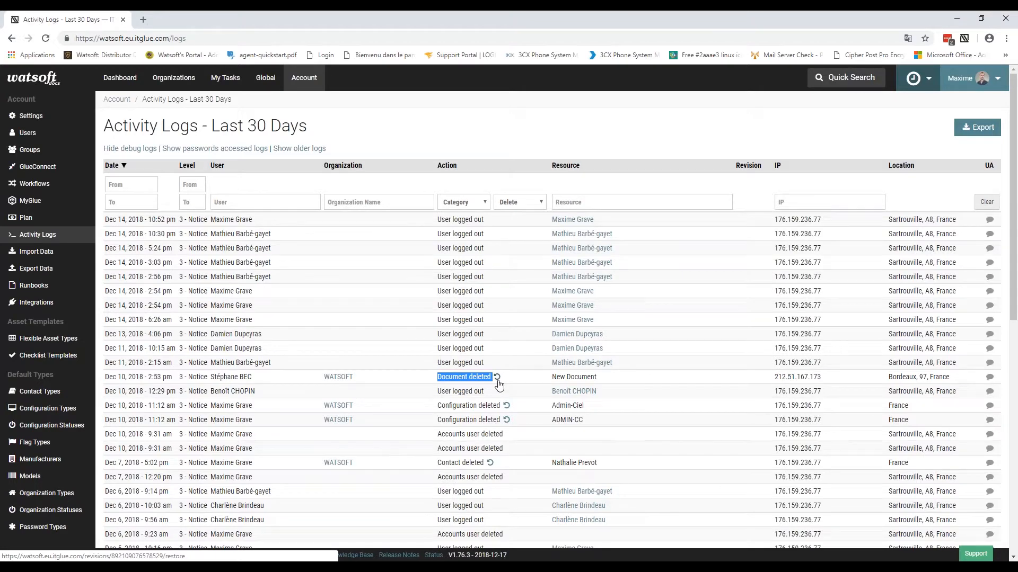
Step: Go to page 7 of the deletion entries, the oldest back to May 16, 2018
{"action": "scroll", "coordinate": [499, 385], "scroll_direction": "down", "scroll_amount": 9}
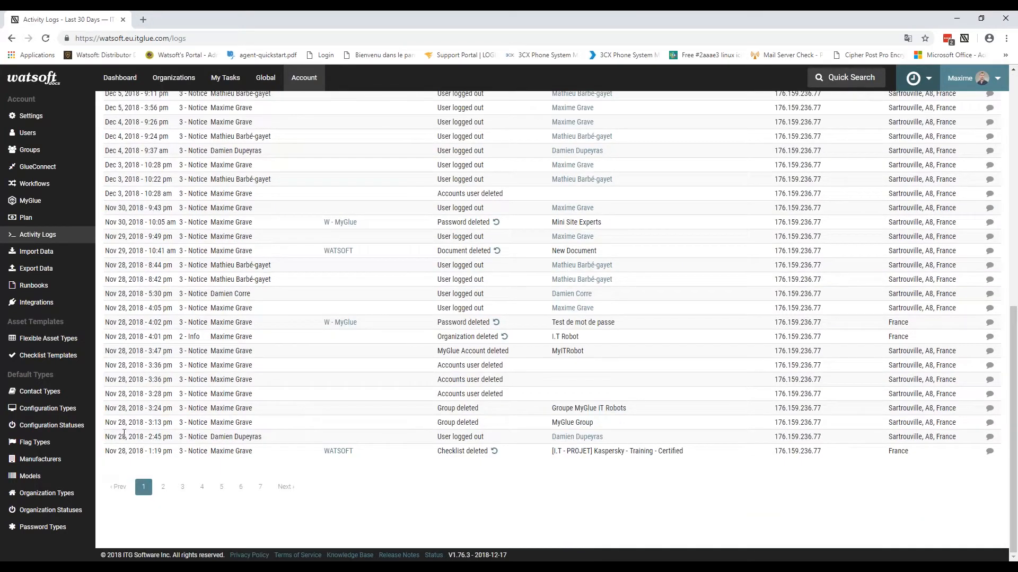
{"action": "left_click", "coordinate": [260, 487]}
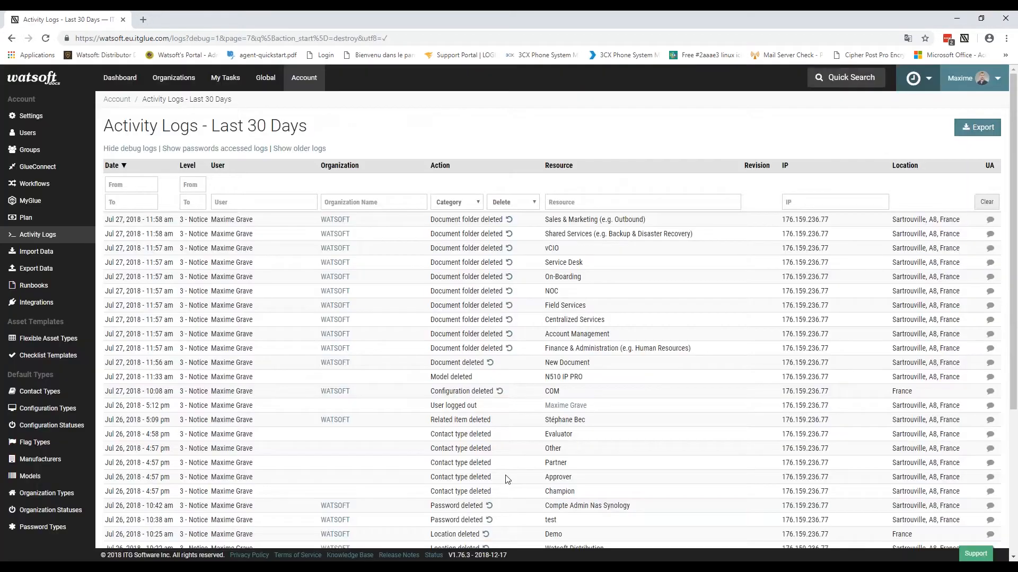
{"action": "scroll", "coordinate": [332, 495], "scroll_direction": "down", "scroll_amount": 5}
{"action": "left_click_drag", "start_coordinate": [113, 379], "coordinate": [144, 380]}
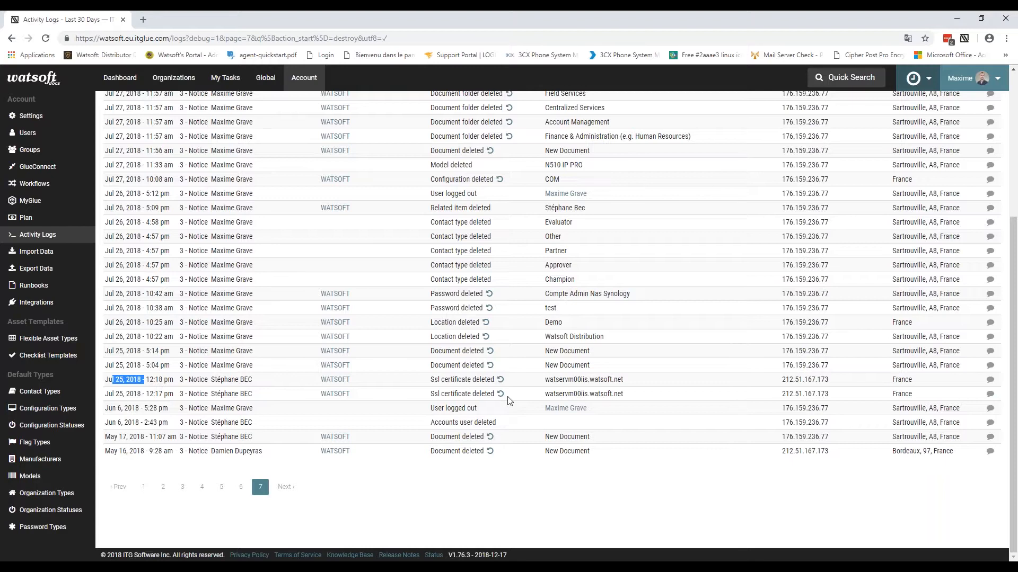
{"action": "scroll", "coordinate": [507, 400], "scroll_direction": "up", "scroll_amount": 5}
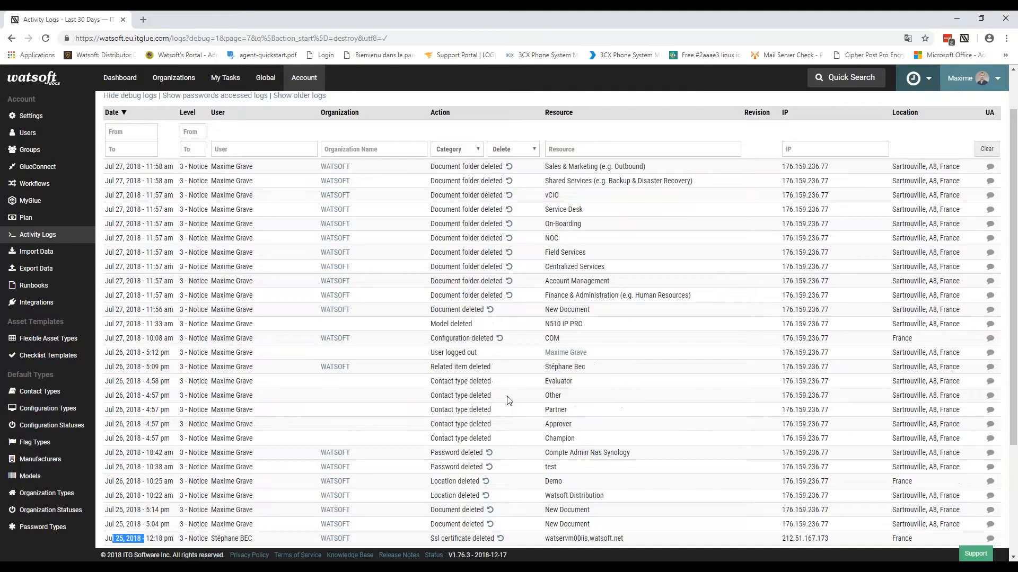
{"action": "scroll", "coordinate": [508, 402], "scroll_direction": "up", "scroll_amount": 1}
Step: Narrow the log to Document deletions and show entries older than 30 days
{"action": "left_click", "coordinate": [477, 204]}
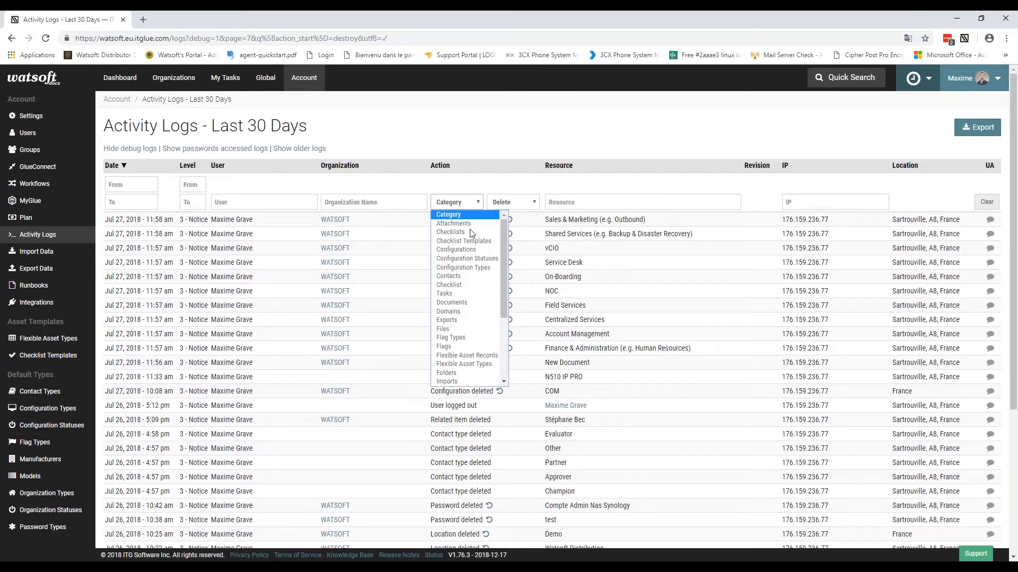
{"action": "left_click", "coordinate": [452, 302]}
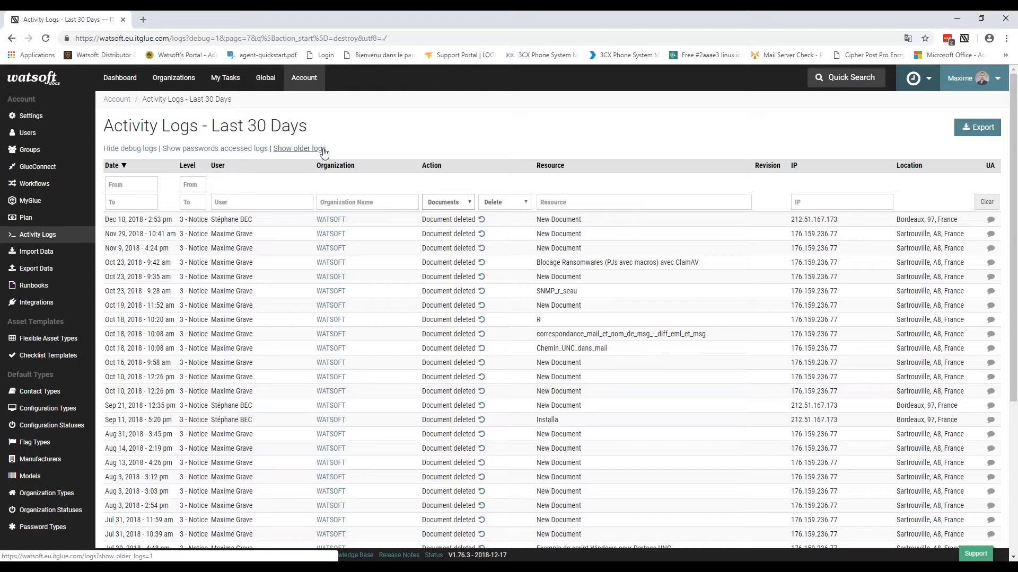
{"action": "left_click", "coordinate": [136, 150]}
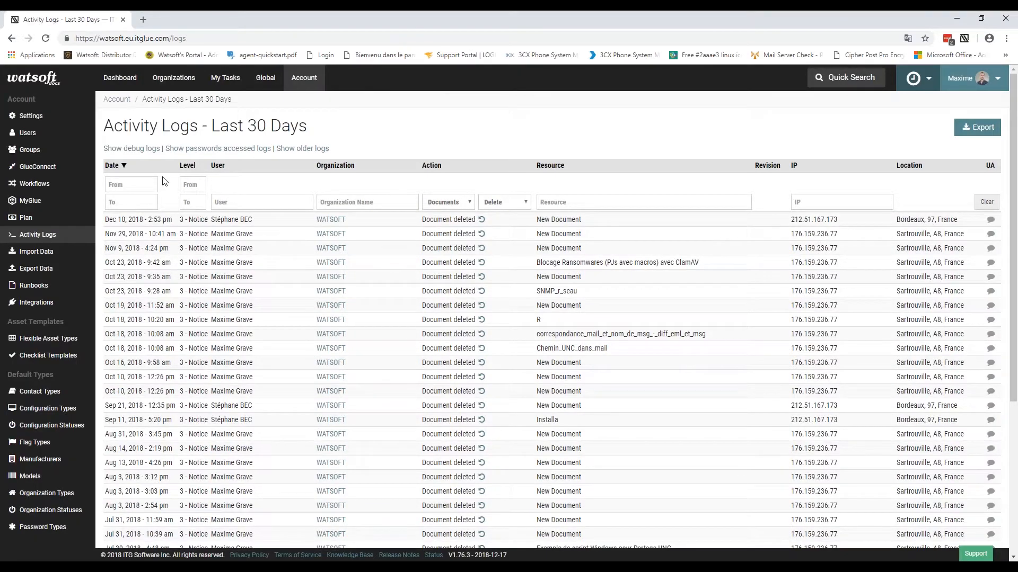
{"action": "left_click", "coordinate": [132, 149]}
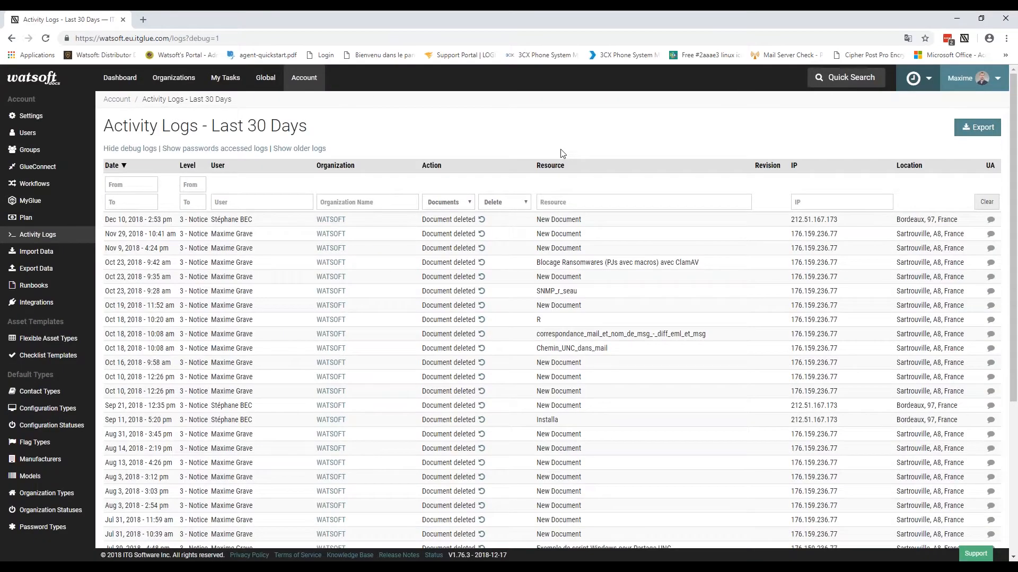
{"action": "left_click", "coordinate": [314, 150]}
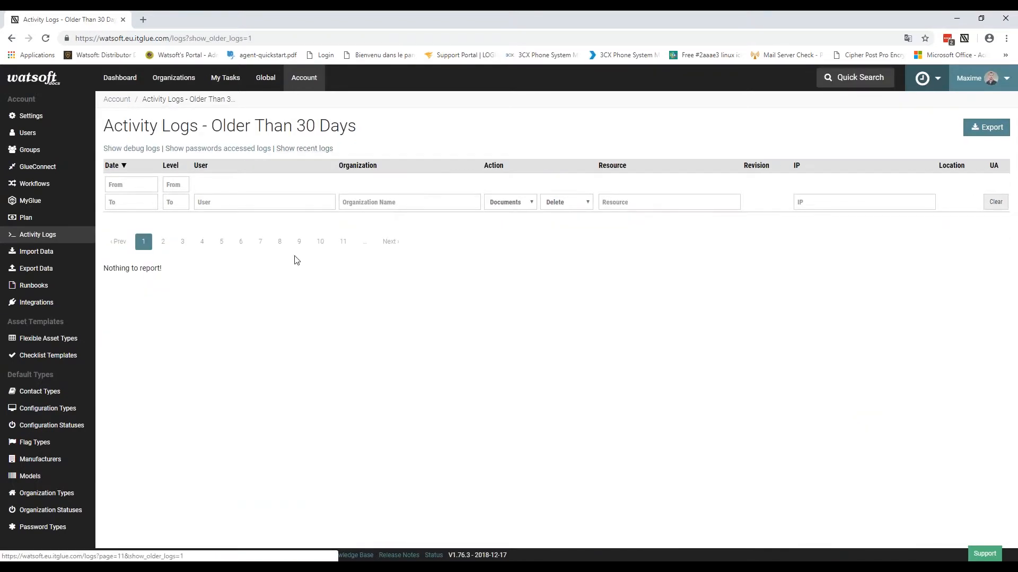
Step: Jump to page 11 of the older Document deletion logs
{"action": "left_click", "coordinate": [343, 242]}
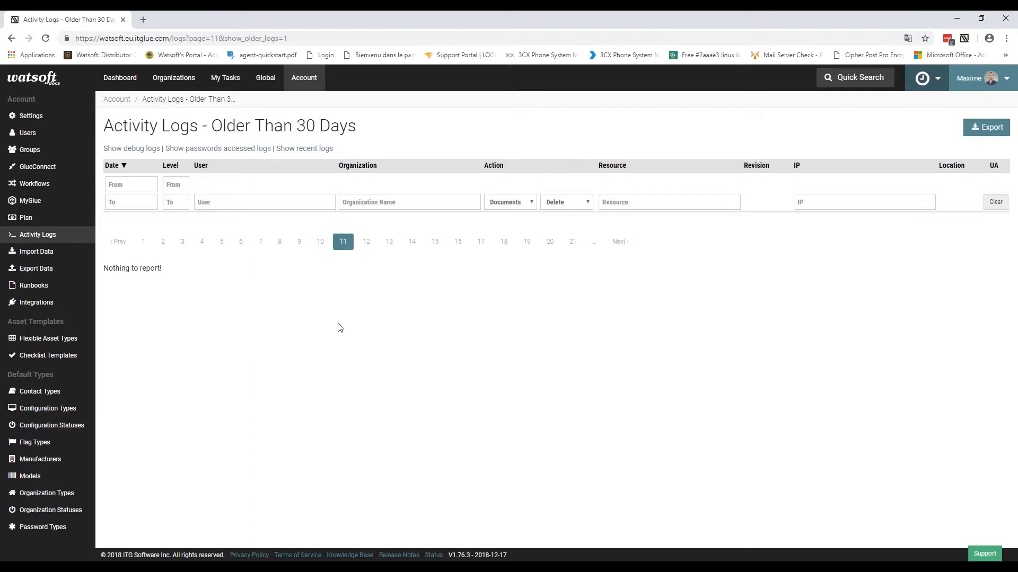
Step: Go through Account and the Global tab to the Global Reports page
{"action": "left_click", "coordinate": [314, 83]}
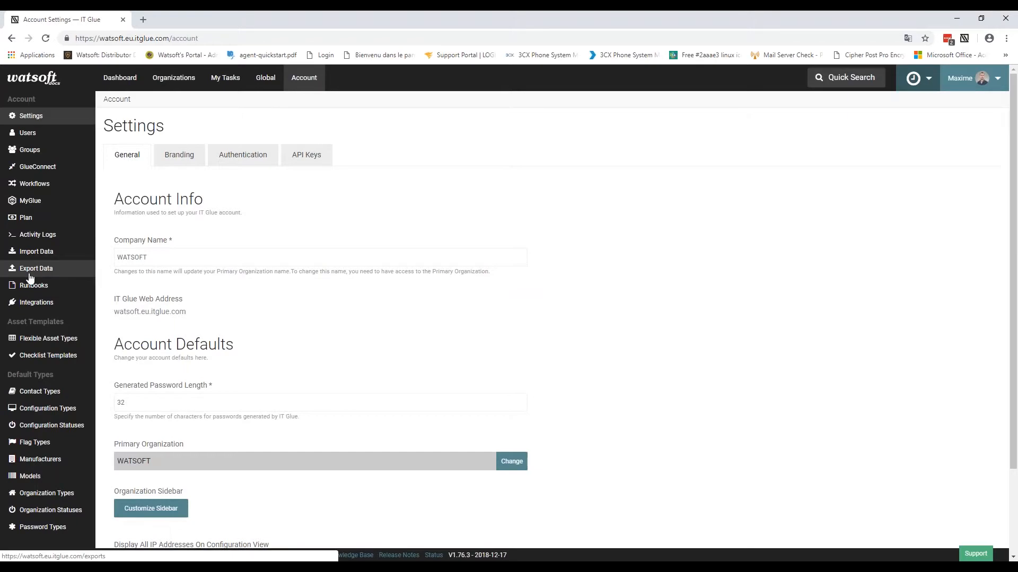
{"action": "left_click", "coordinate": [265, 80]}
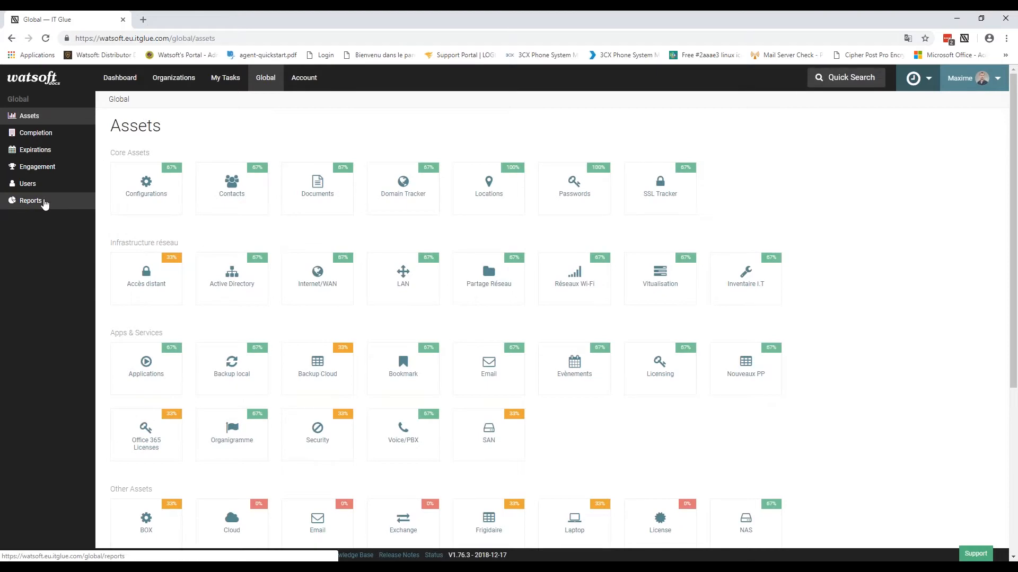
{"action": "left_click", "coordinate": [30, 201]}
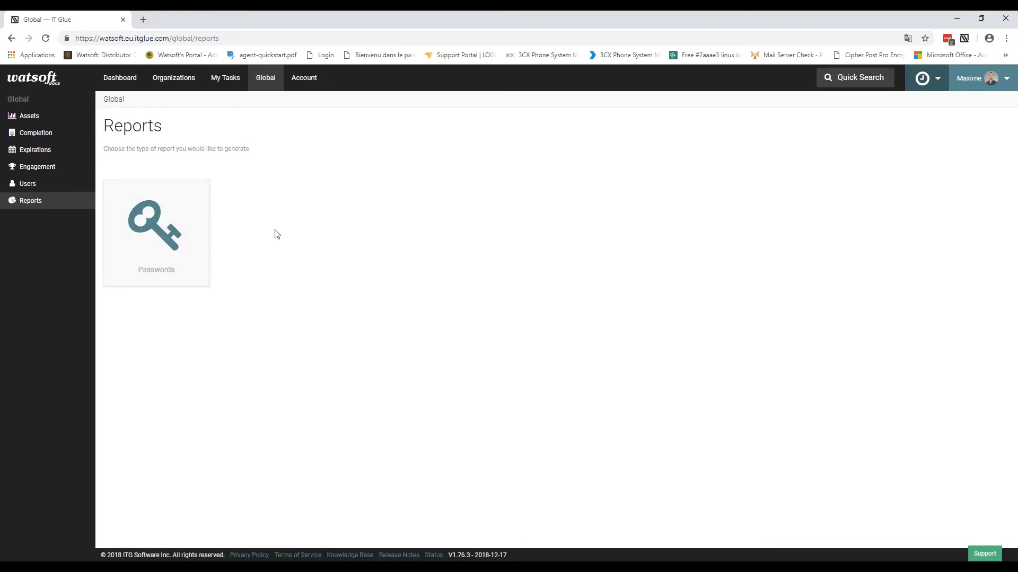
Step: Generate an at-risk Passwords report for the user suggested after typing 'm'
{"action": "left_click", "coordinate": [165, 231]}
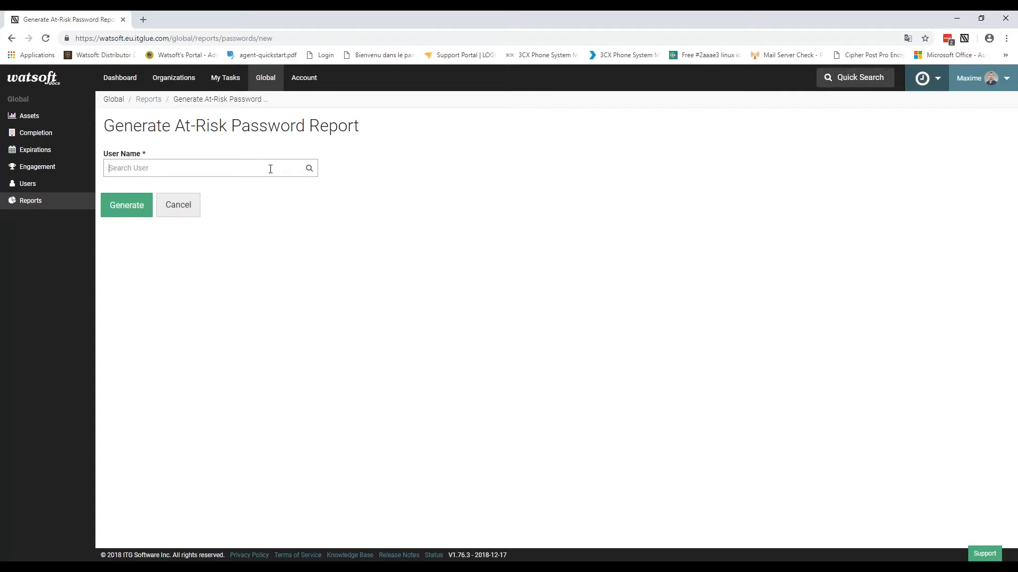
{"action": "type", "text": "m"}
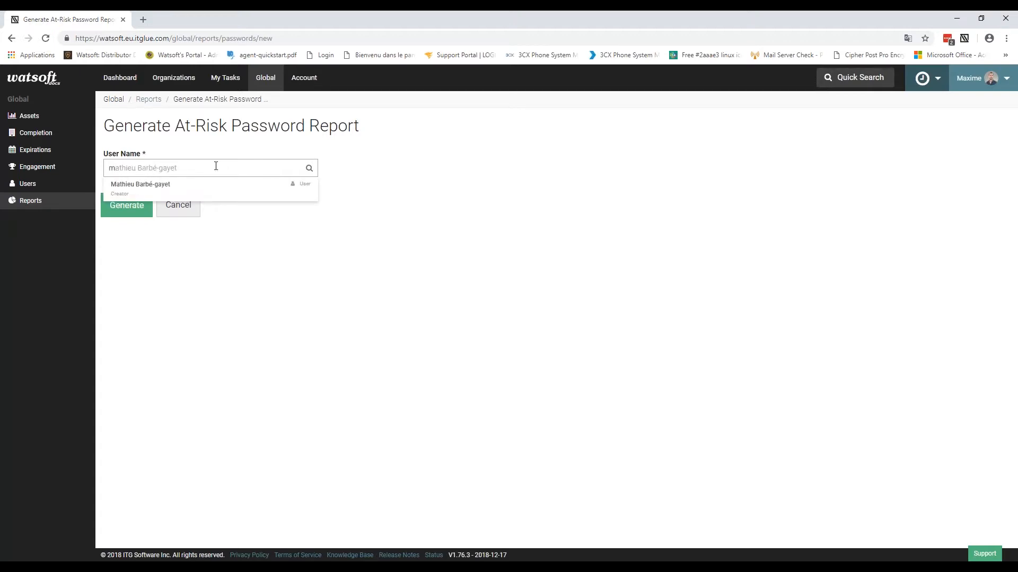
{"action": "left_click", "coordinate": [182, 194]}
{"action": "left_click", "coordinate": [136, 206]}
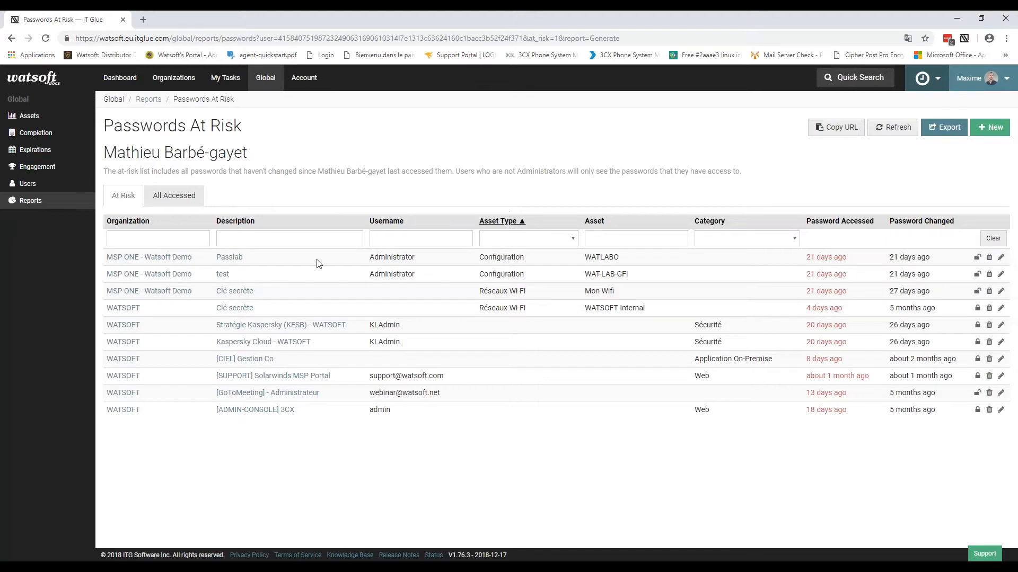
Step: Highlight the report's organization and password age values, then return to Account Settings
{"action": "left_click_drag", "start_coordinate": [104, 258], "coordinate": [219, 259]}
{"action": "left_click", "coordinate": [252, 261]}
{"action": "left_click_drag", "start_coordinate": [803, 259], "coordinate": [939, 260]}
{"action": "left_click", "coordinate": [940, 259]}
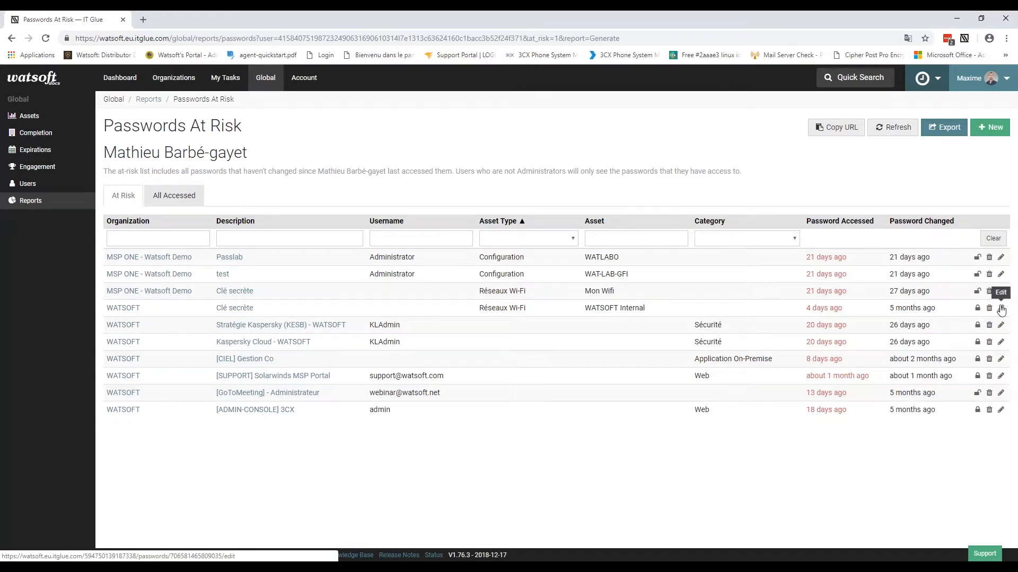
{"action": "left_click_drag", "start_coordinate": [804, 313], "coordinate": [943, 313]}
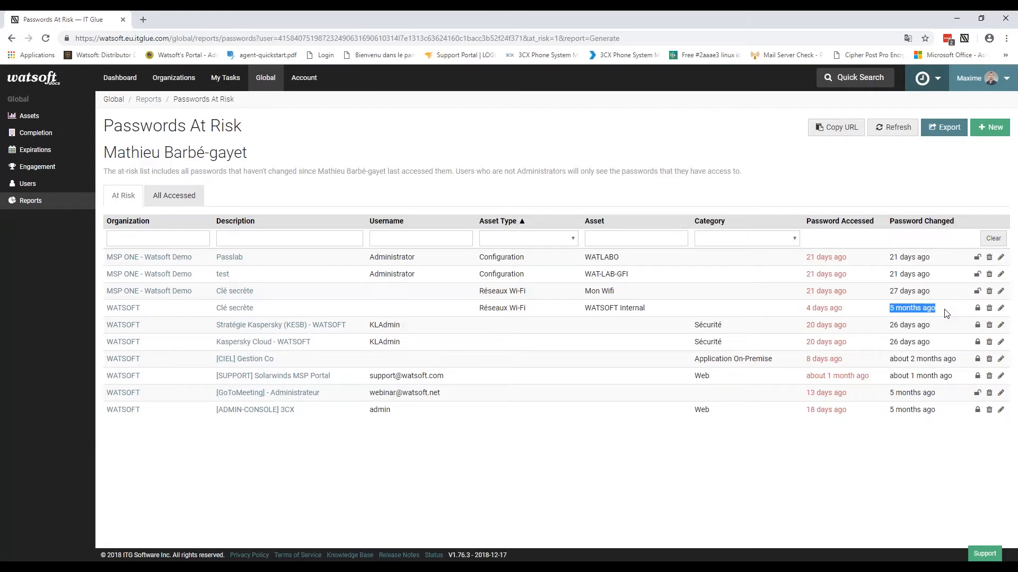
{"action": "left_click", "coordinate": [333, 142]}
{"action": "left_click", "coordinate": [307, 80]}
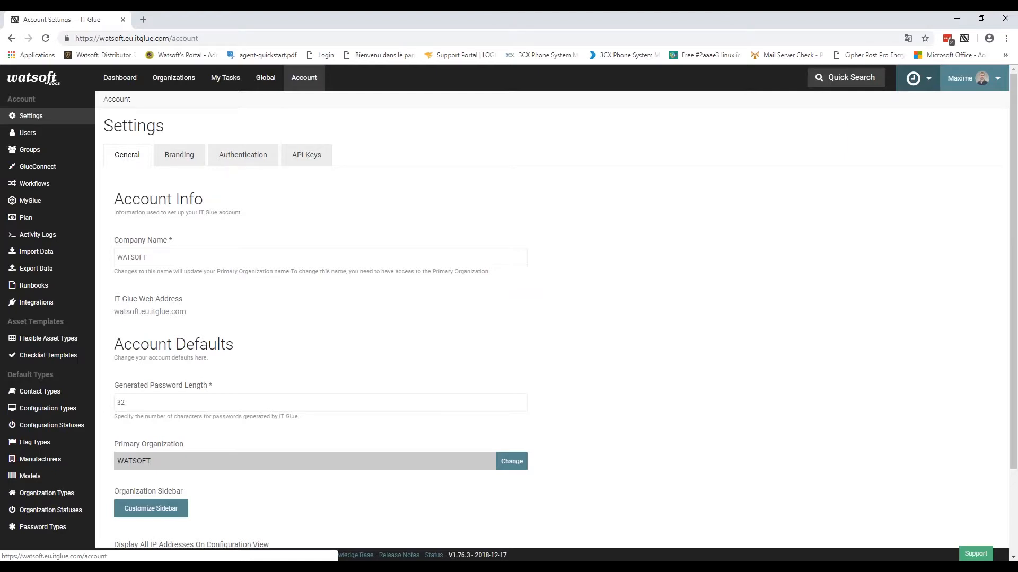
Step: Download the completed MSP ONE - Watsoft Demo runbook zip and extract it
{"action": "left_click", "coordinate": [87, 287]}
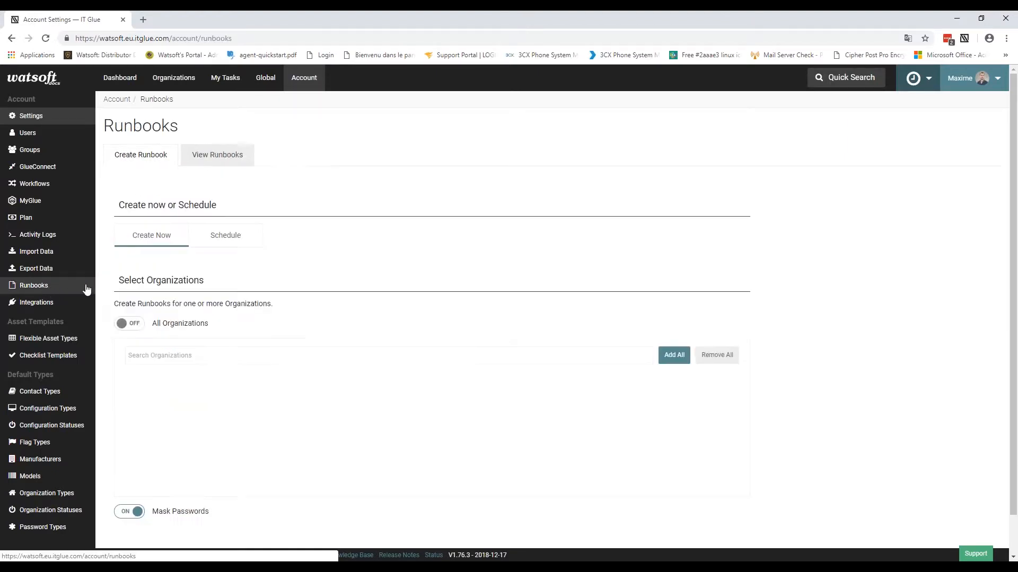
{"action": "left_click", "coordinate": [205, 156]}
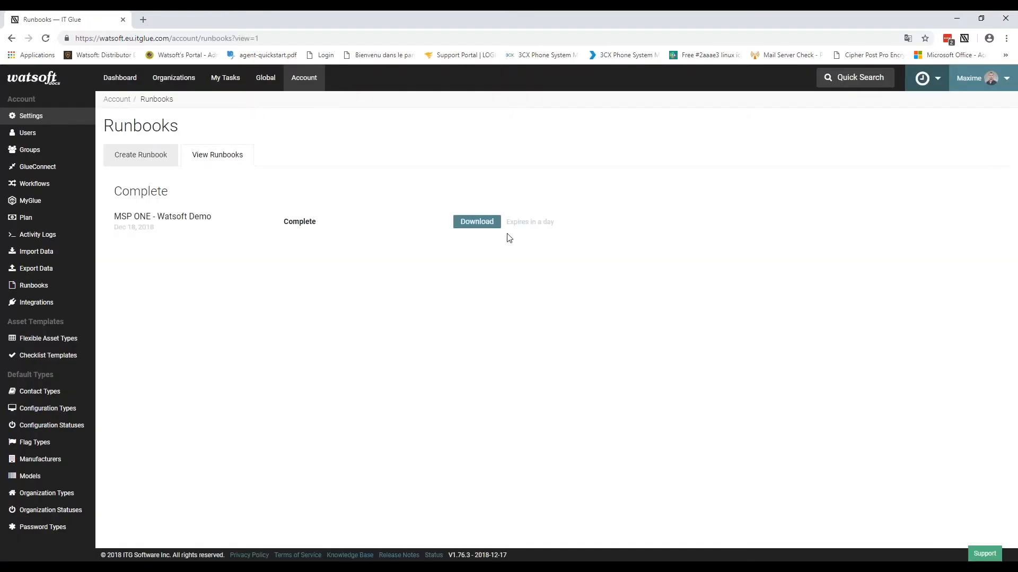
{"action": "left_click", "coordinate": [470, 222]}
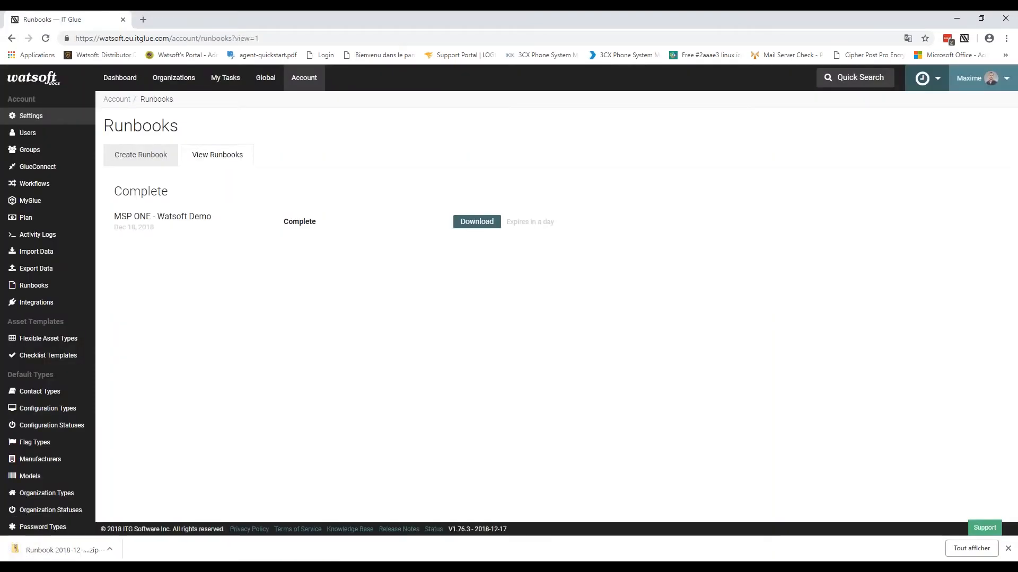
{"action": "left_click", "coordinate": [67, 554]}
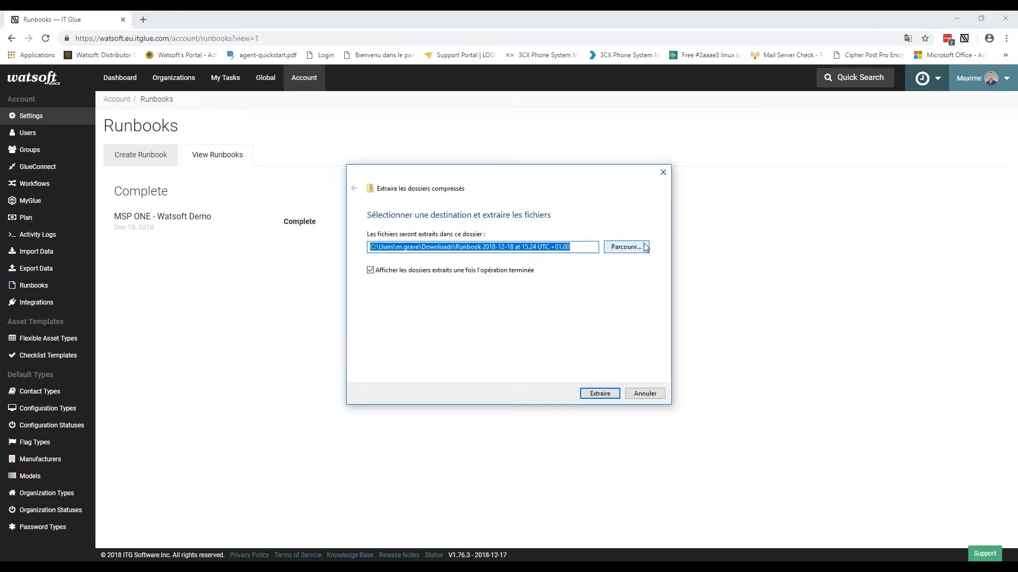
{"action": "left_click", "coordinate": [612, 396]}
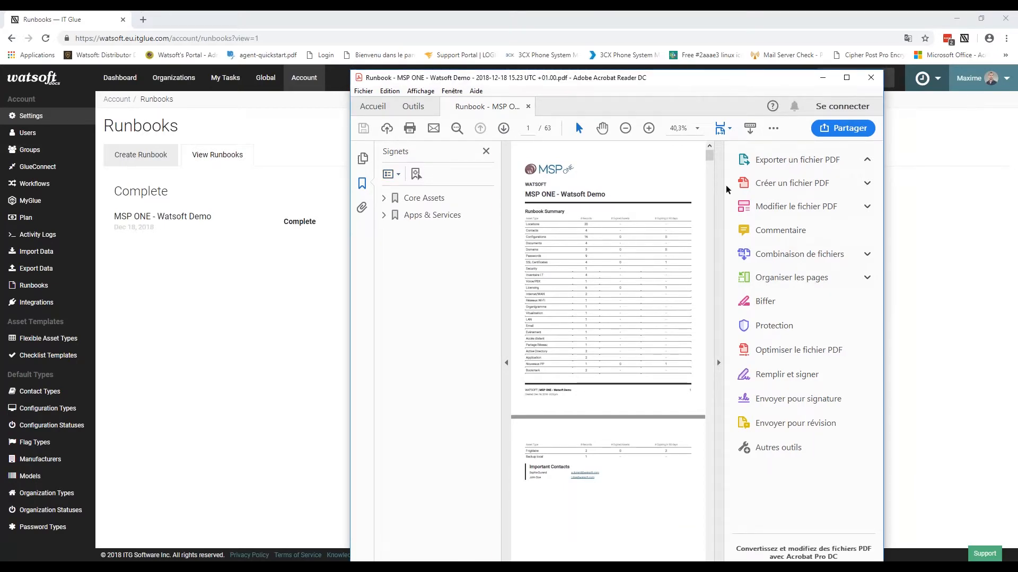
Step: Maximize the runbook PDF and jump to its Contacts and Licensing bookmarks
{"action": "double_click", "coordinate": [669, 79]}
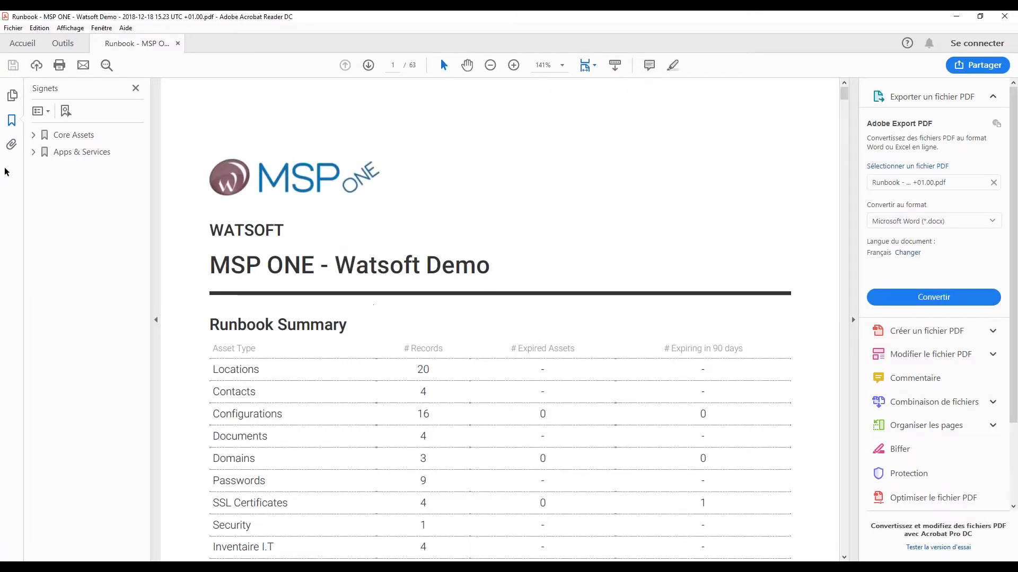
{"action": "left_click", "coordinate": [33, 134]}
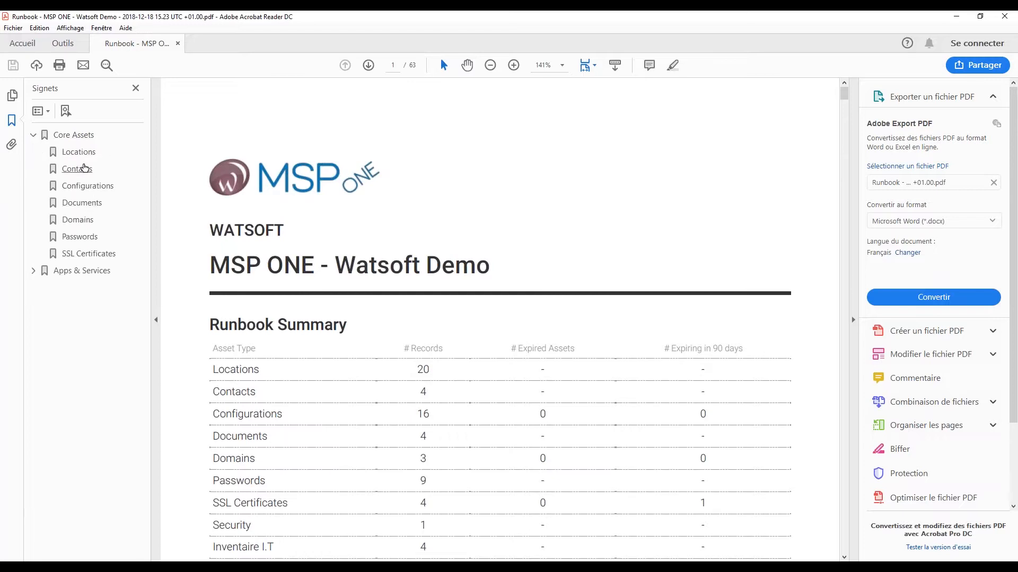
{"action": "left_click", "coordinate": [79, 168]}
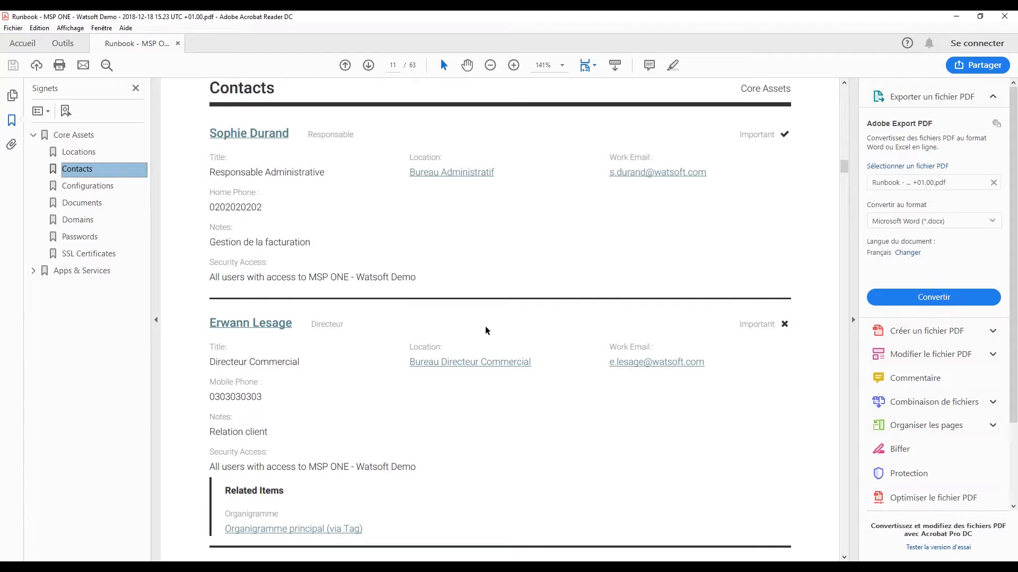
{"action": "left_click", "coordinate": [34, 271]}
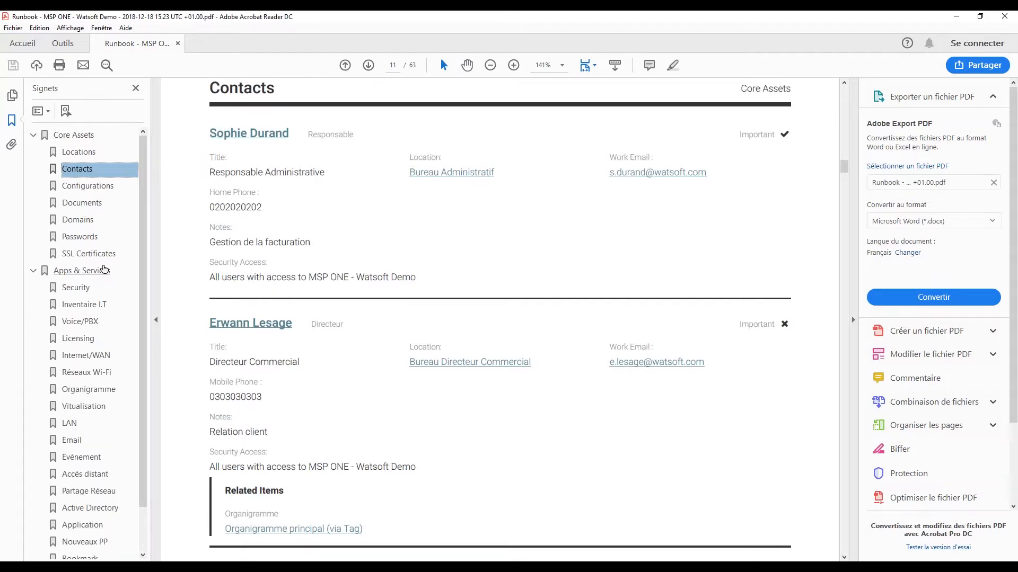
{"action": "left_click", "coordinate": [79, 339]}
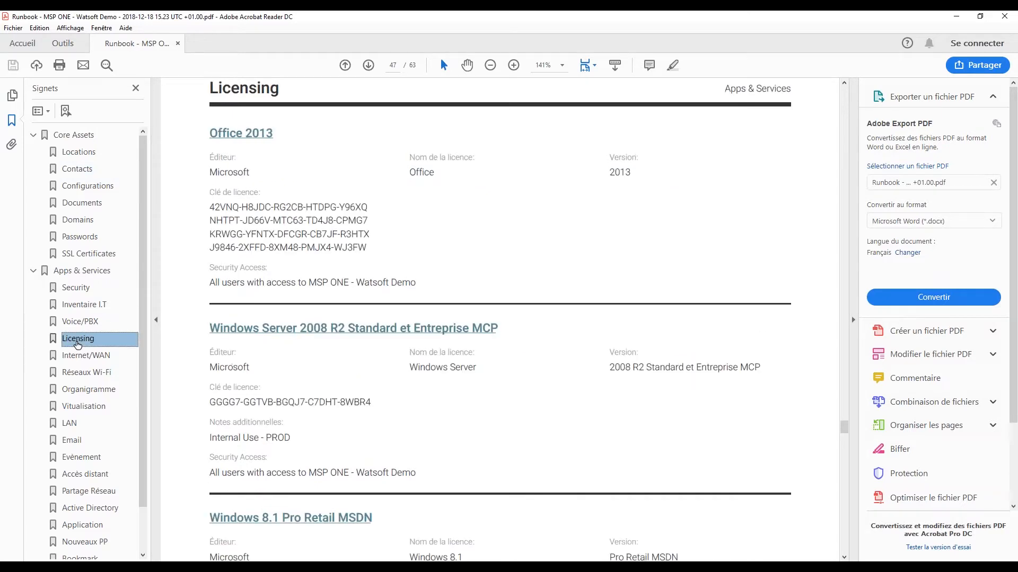
Step: Reach the Organigramme section on page 51, declining the external IT Glue link
{"action": "scroll", "coordinate": [385, 285], "scroll_direction": "down", "scroll_amount": 8}
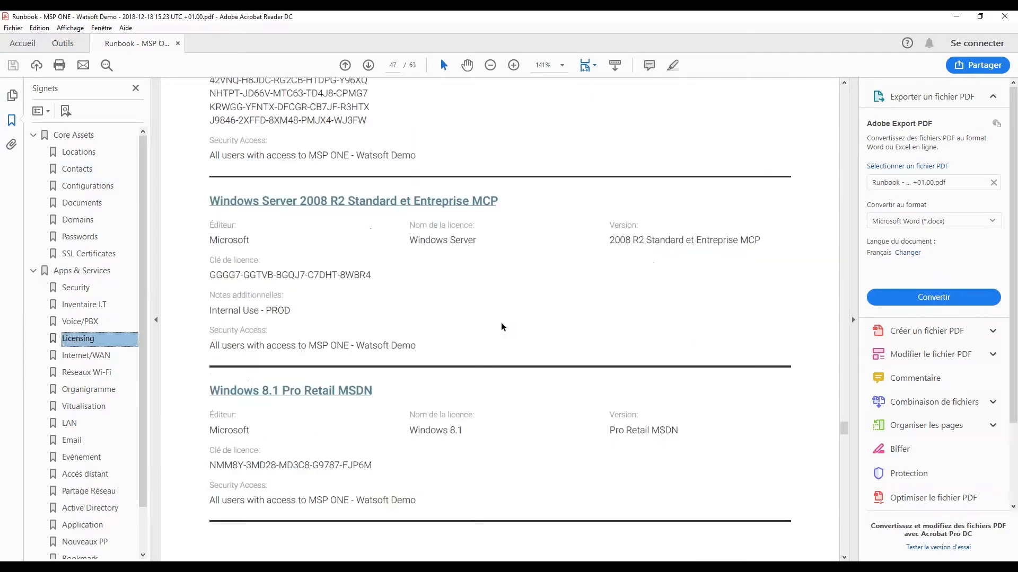
{"action": "scroll", "coordinate": [502, 327], "scroll_direction": "down", "scroll_amount": 15}
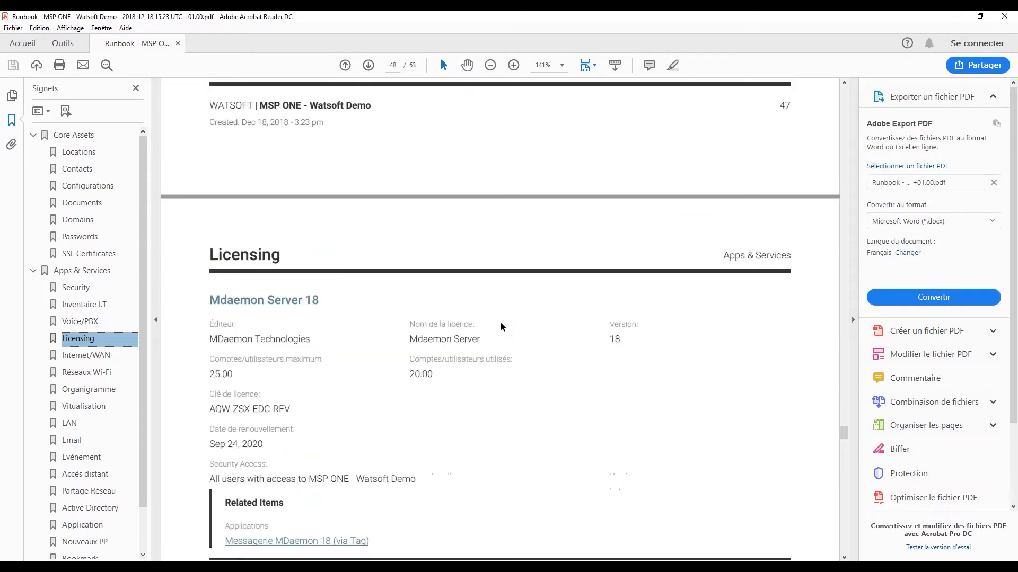
{"action": "scroll", "coordinate": [500, 318], "scroll_direction": "down", "scroll_amount": 15}
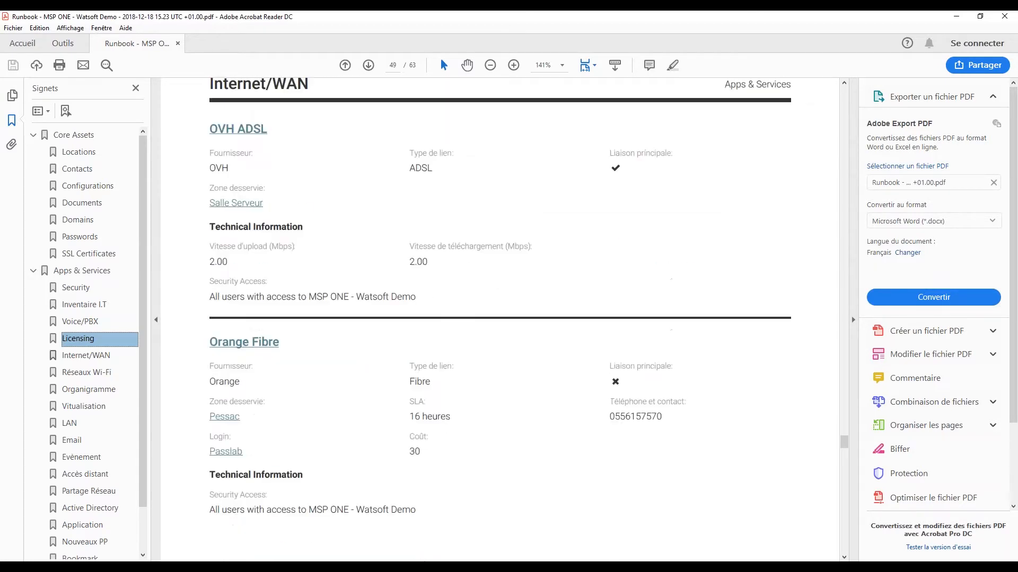
{"action": "scroll", "coordinate": [500, 318], "scroll_direction": "down", "scroll_amount": 15}
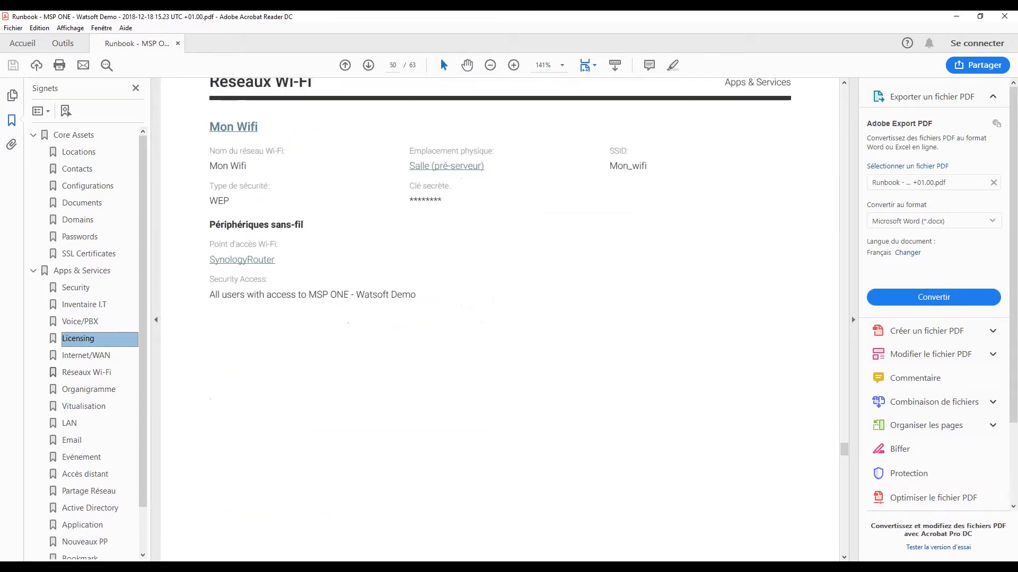
{"action": "scroll", "coordinate": [488, 325], "scroll_direction": "down", "scroll_amount": 3}
{"action": "left_click", "coordinate": [314, 278]}
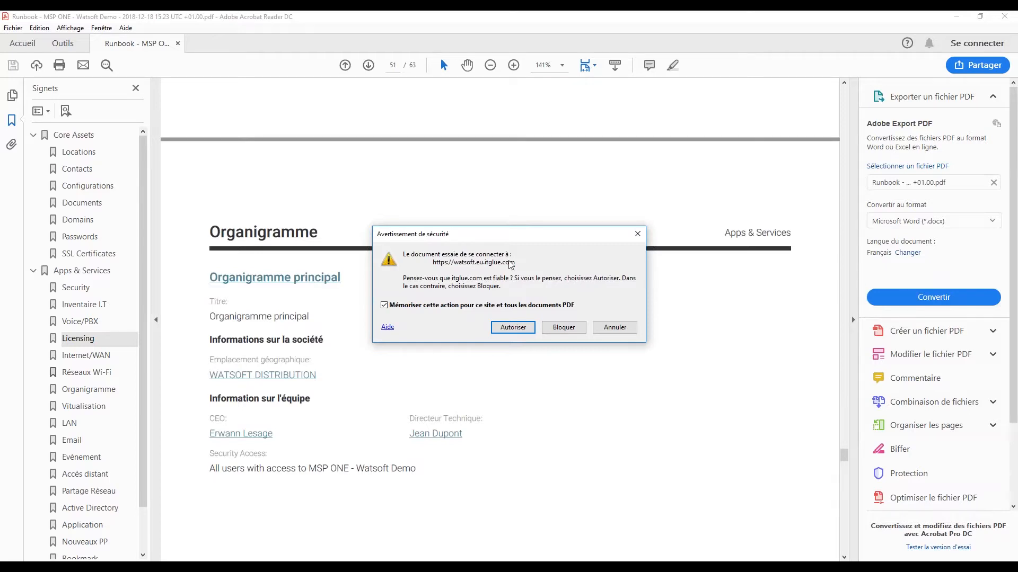
{"action": "left_click", "coordinate": [633, 326]}
{"action": "scroll", "coordinate": [480, 355], "scroll_direction": "down", "scroll_amount": 3}
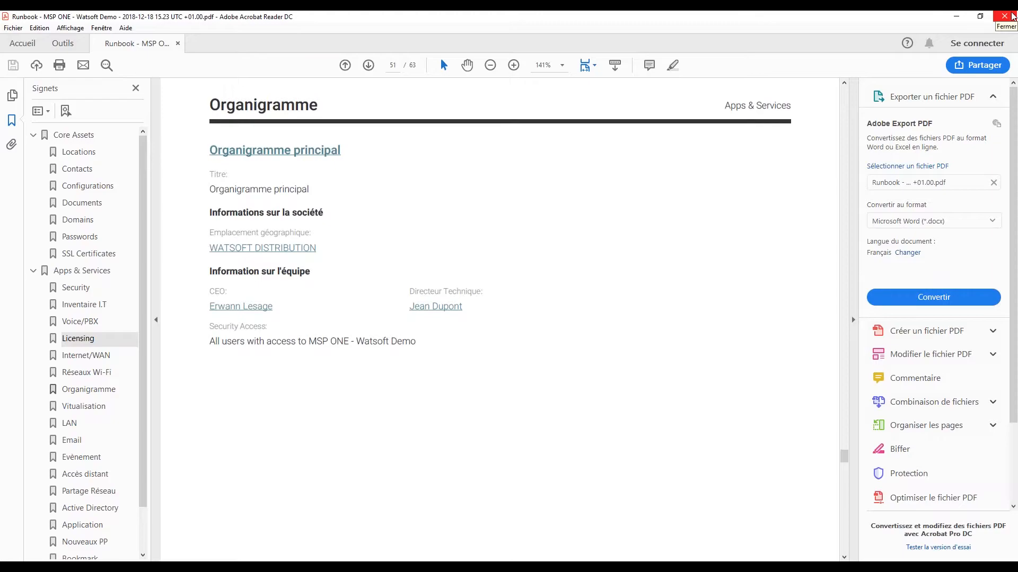
Step: Close Acrobat and review the Account Settings, leaving Generated Password Length unchanged
{"action": "left_click", "coordinate": [1012, 17]}
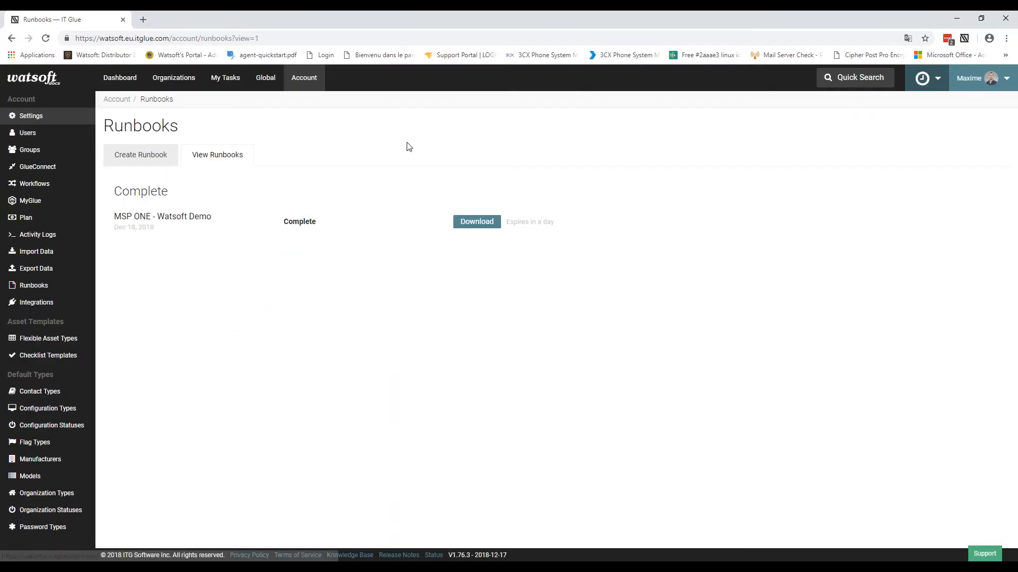
{"action": "left_click", "coordinate": [315, 82]}
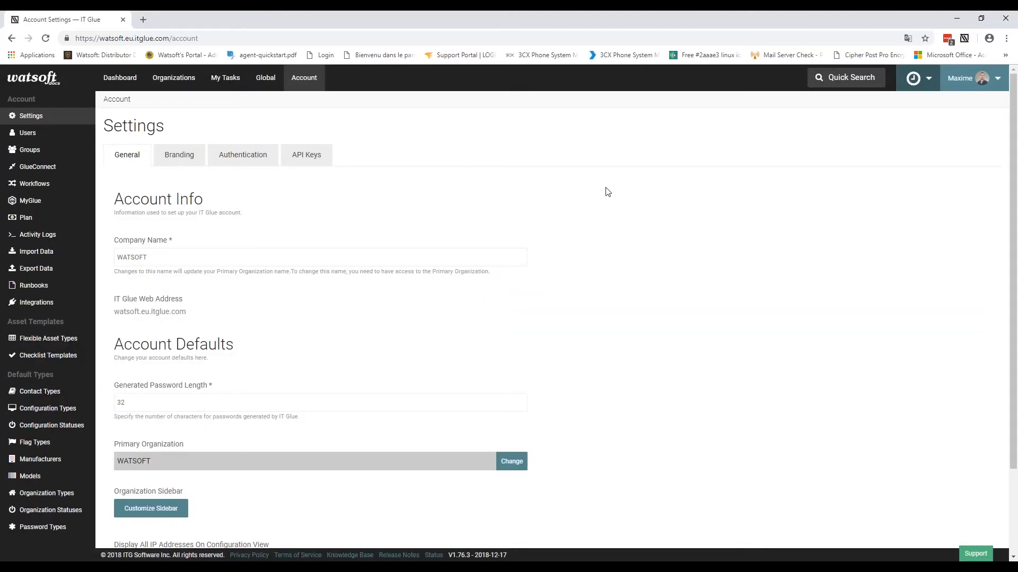
{"action": "scroll", "coordinate": [608, 192], "scroll_direction": "down", "scroll_amount": 2}
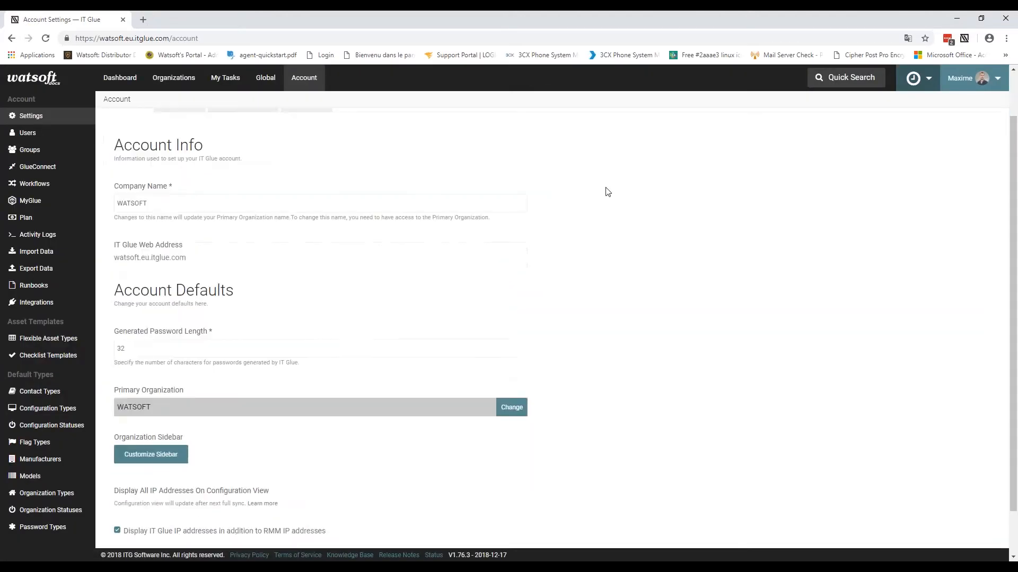
{"action": "left_click", "coordinate": [144, 297]}
{"action": "left_click", "coordinate": [629, 300]}
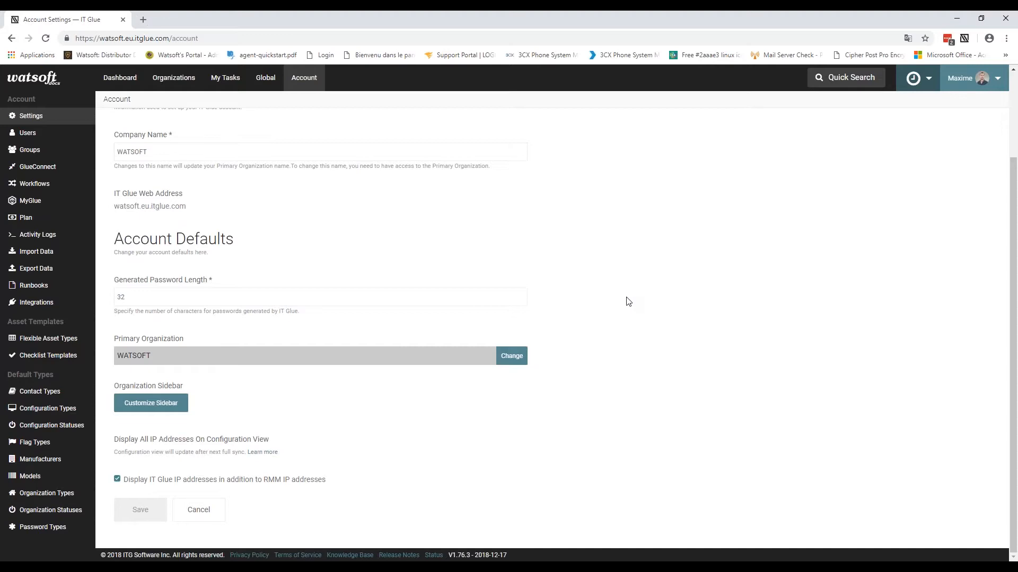
{"action": "scroll", "coordinate": [628, 302], "scroll_direction": "up", "scroll_amount": 2}
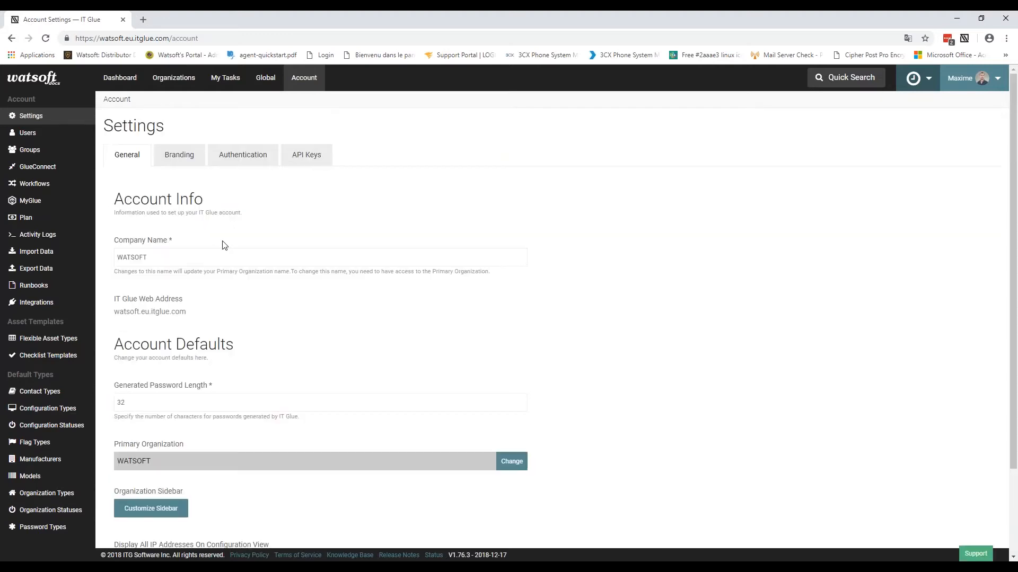
{"action": "scroll", "coordinate": [380, 298], "scroll_direction": "down", "scroll_amount": 2}
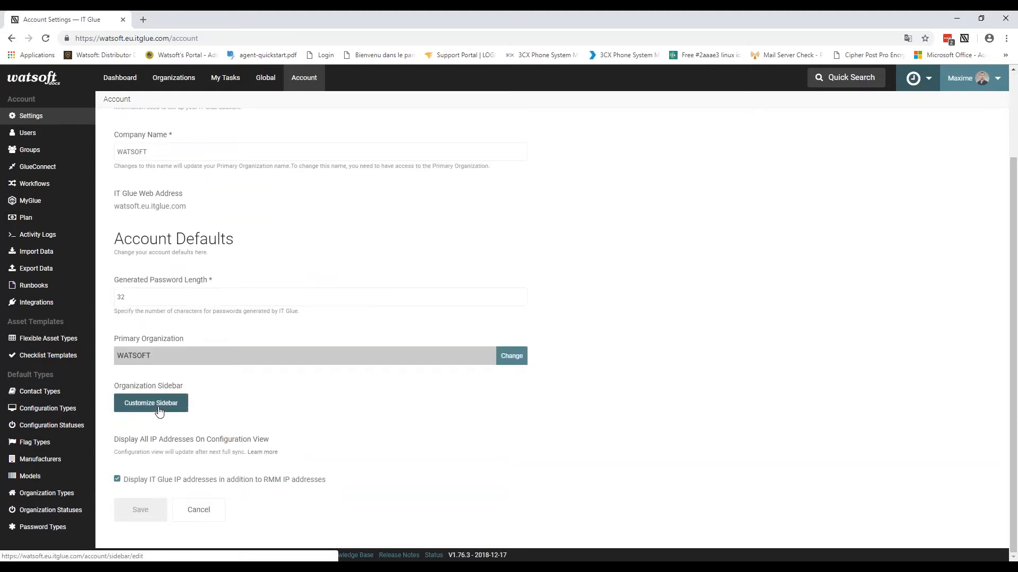
Step: Look through the organizations sidebar customization page, then show the account's Branding settings
{"action": "left_click", "coordinate": [151, 403]}
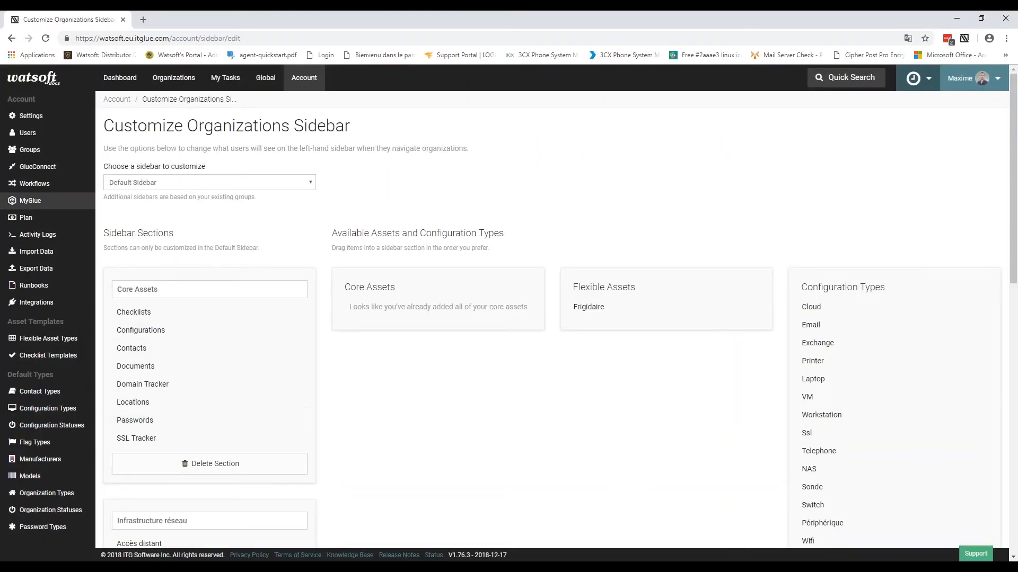
{"action": "scroll", "coordinate": [475, 314], "scroll_direction": "down", "scroll_amount": 3}
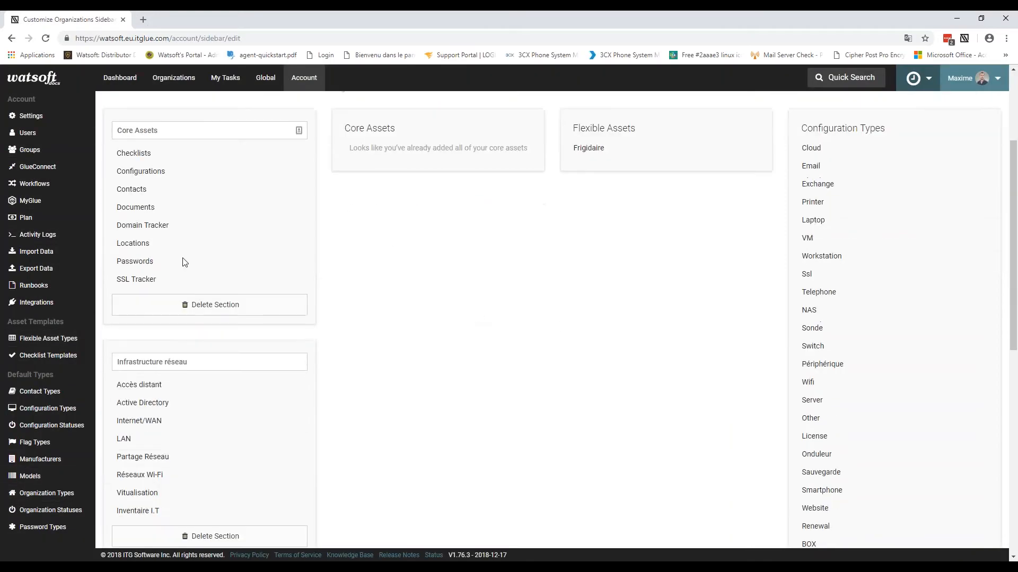
{"action": "mouse_move", "coordinate": [587, 149]}
{"action": "left_mouse_down"}
{"action": "mouse_move", "coordinate": [609, 166]}
{"action": "mouse_move", "coordinate": [588, 149]}
{"action": "left_mouse_up"}
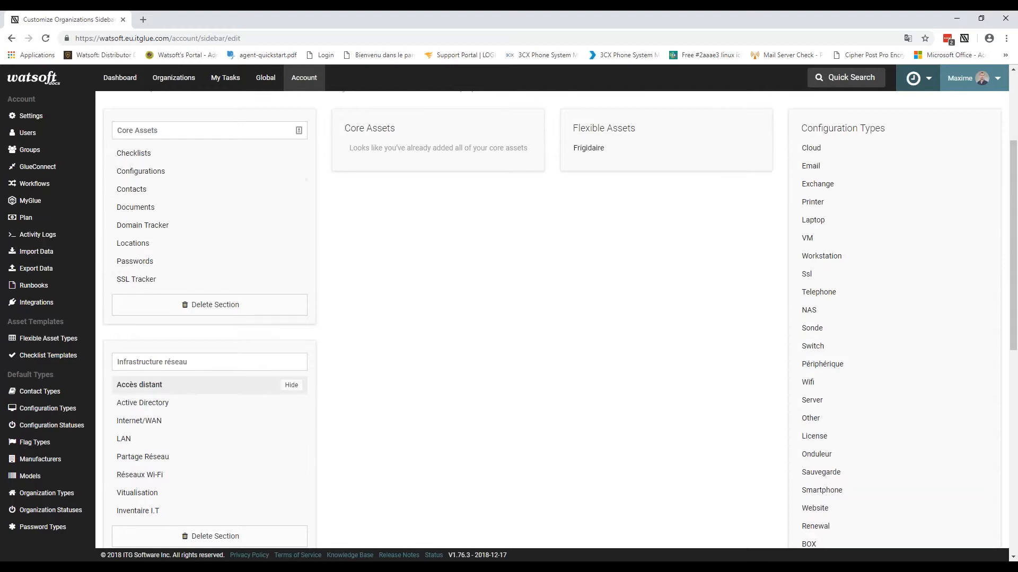
{"action": "scroll", "coordinate": [504, 204], "scroll_direction": "up", "scroll_amount": 3}
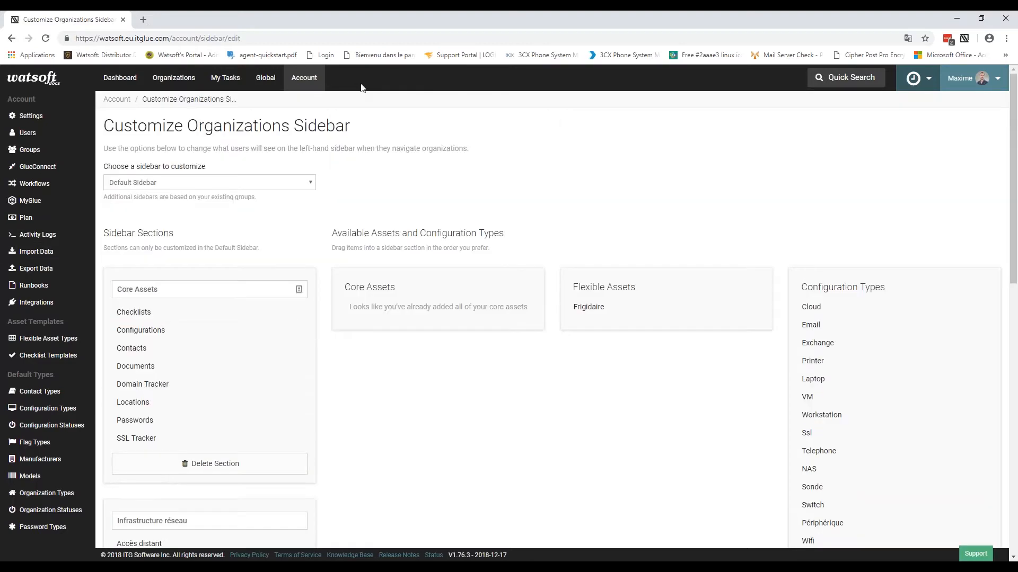
{"action": "left_click", "coordinate": [301, 79]}
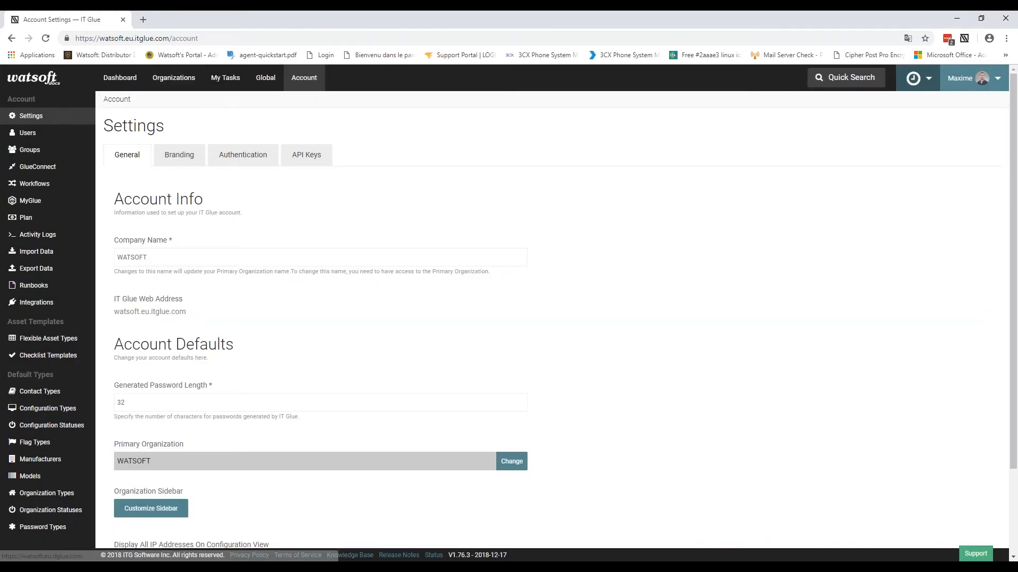
{"action": "left_click", "coordinate": [179, 161]}
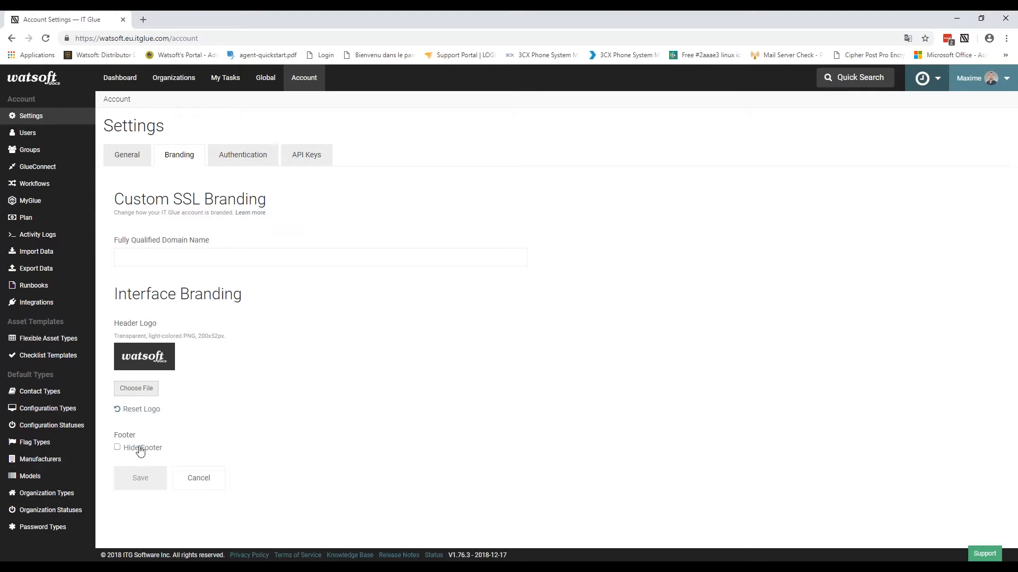
{"action": "left_click_drag", "start_coordinate": [108, 558], "coordinate": [504, 555]}
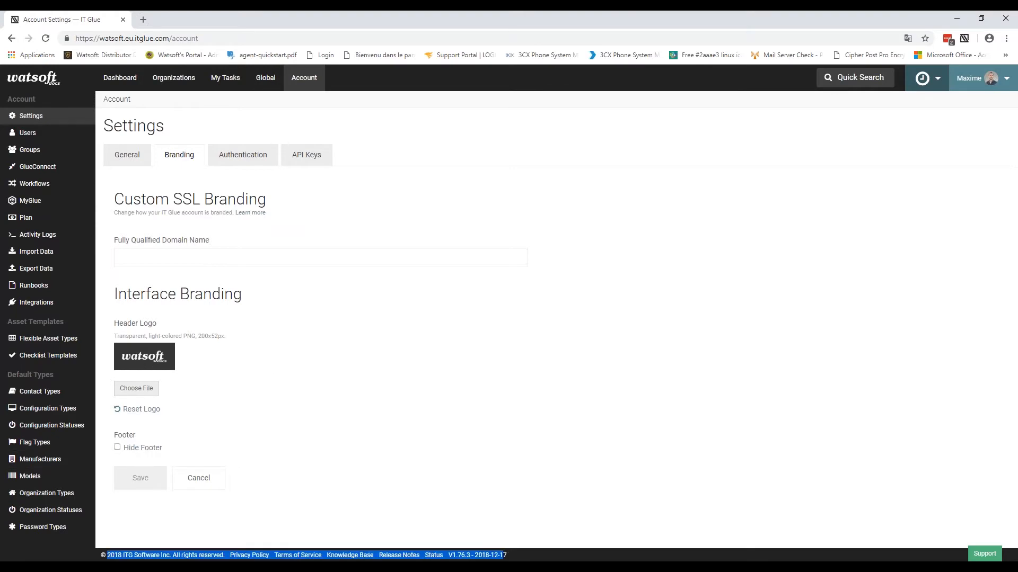
{"action": "left_click", "coordinate": [505, 316]}
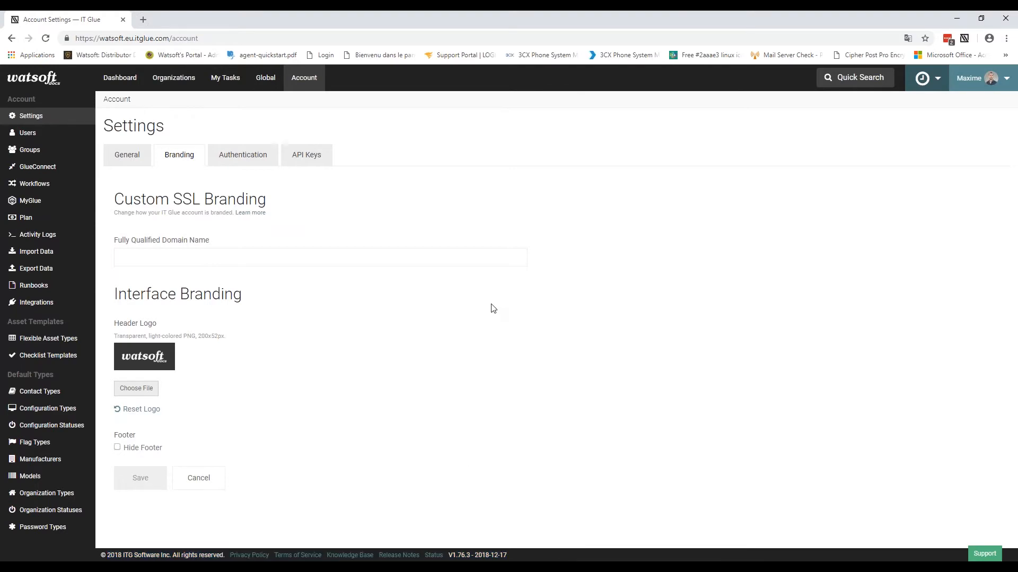
{"action": "left_click", "coordinate": [155, 255]}
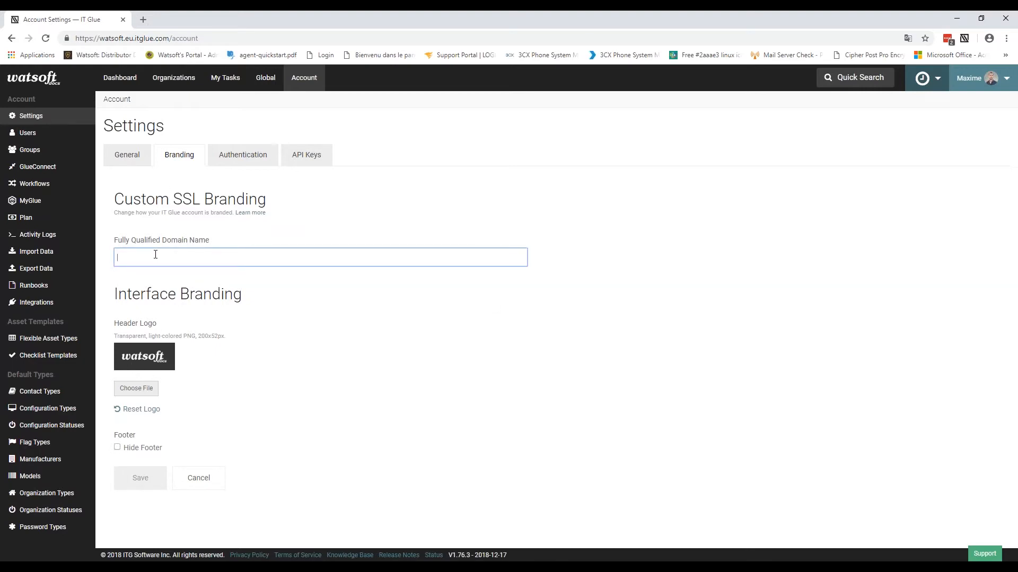
{"action": "left_click_drag", "start_coordinate": [100, 38], "coordinate": [169, 33]}
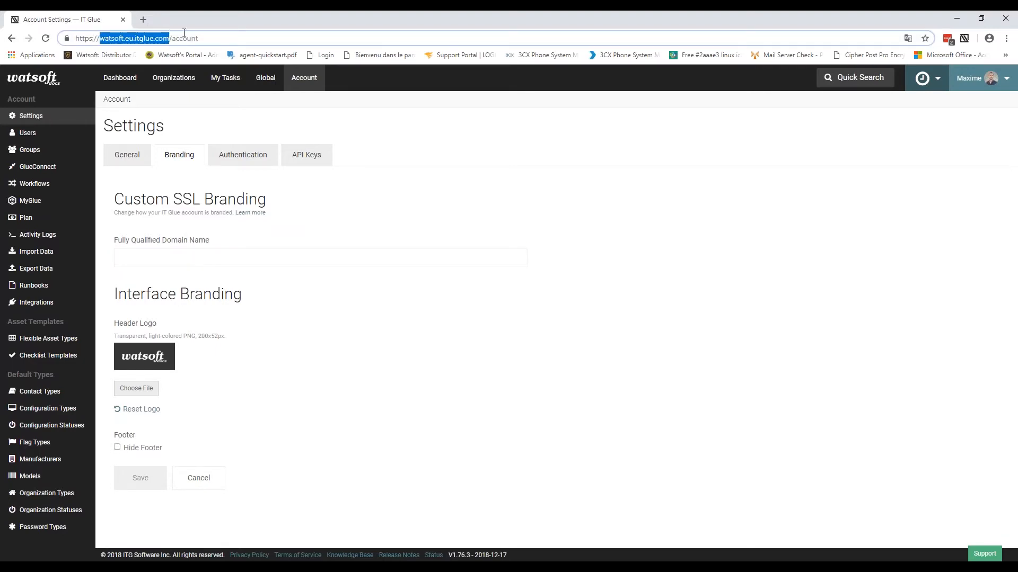
{"action": "left_click", "coordinate": [650, 139]}
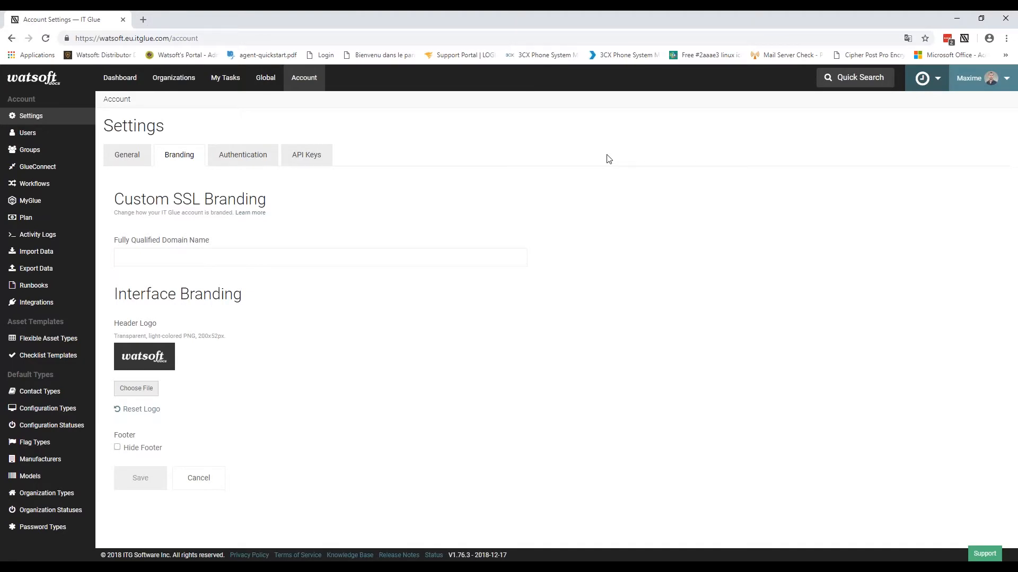
{"action": "left_click", "coordinate": [212, 262]}
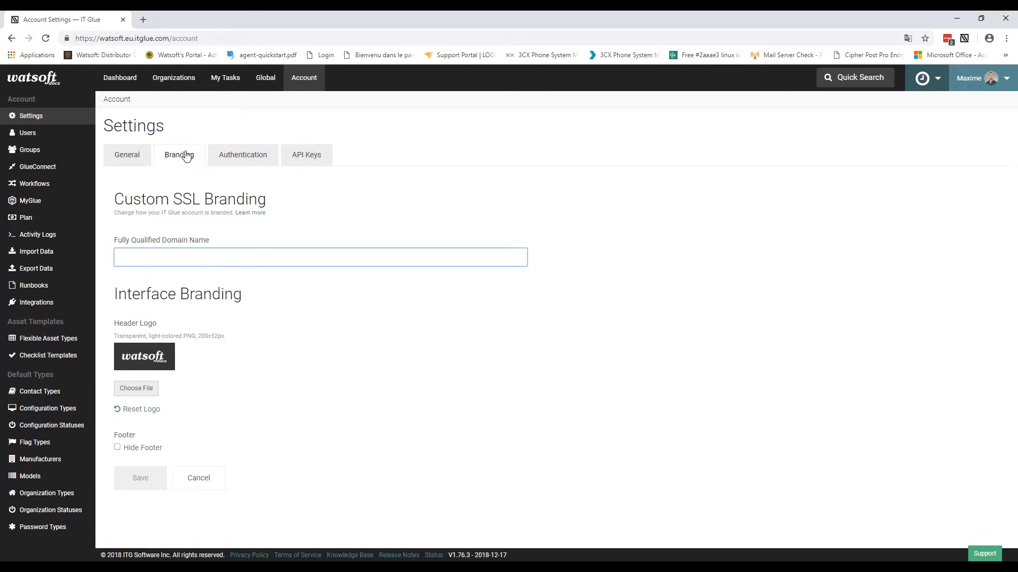
Step: Show the Authentication settings: MFA not required, SAML and JWT single sign-on both off
{"action": "left_click", "coordinate": [249, 155]}
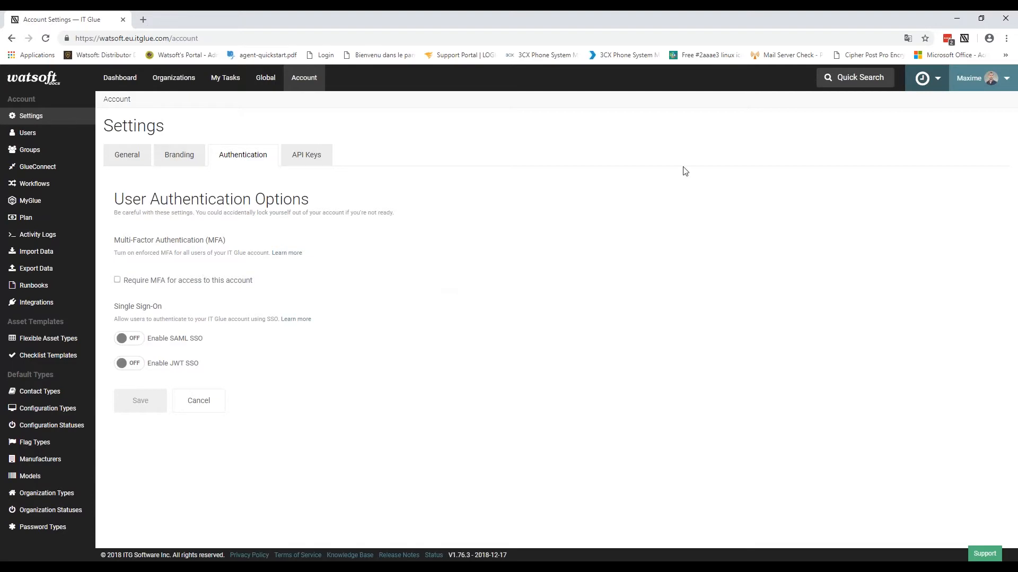
Step: Review the API Keys tab, with no Warranty Master or custom key yet, then open the MyGlue accounts list
{"action": "left_click", "coordinate": [319, 159]}
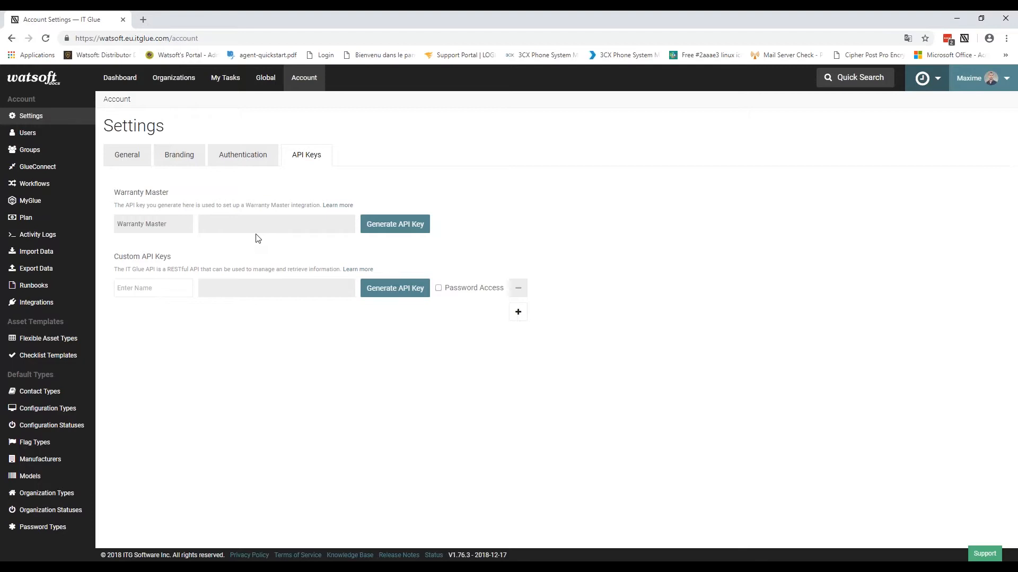
{"action": "left_click", "coordinate": [30, 203]}
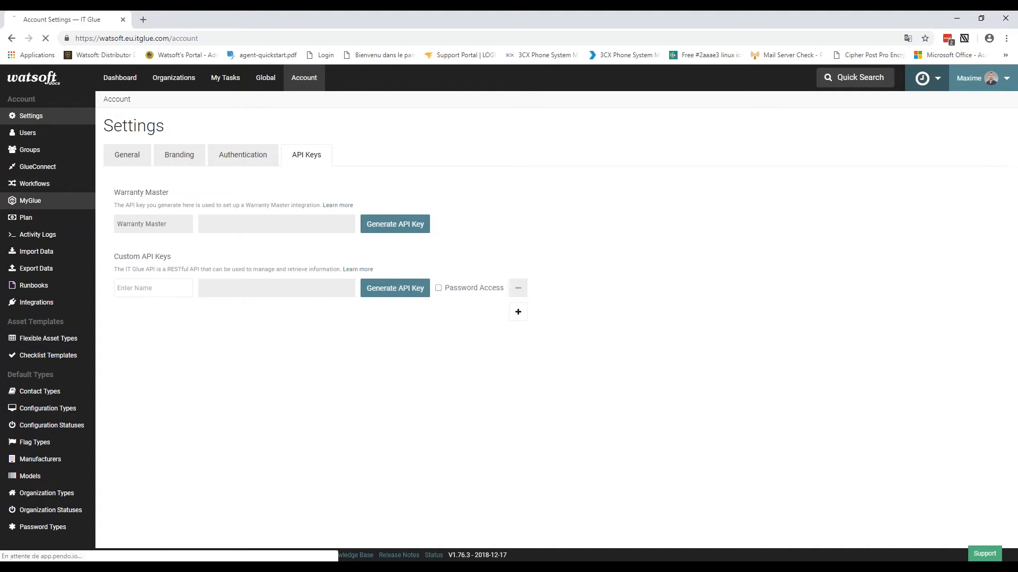
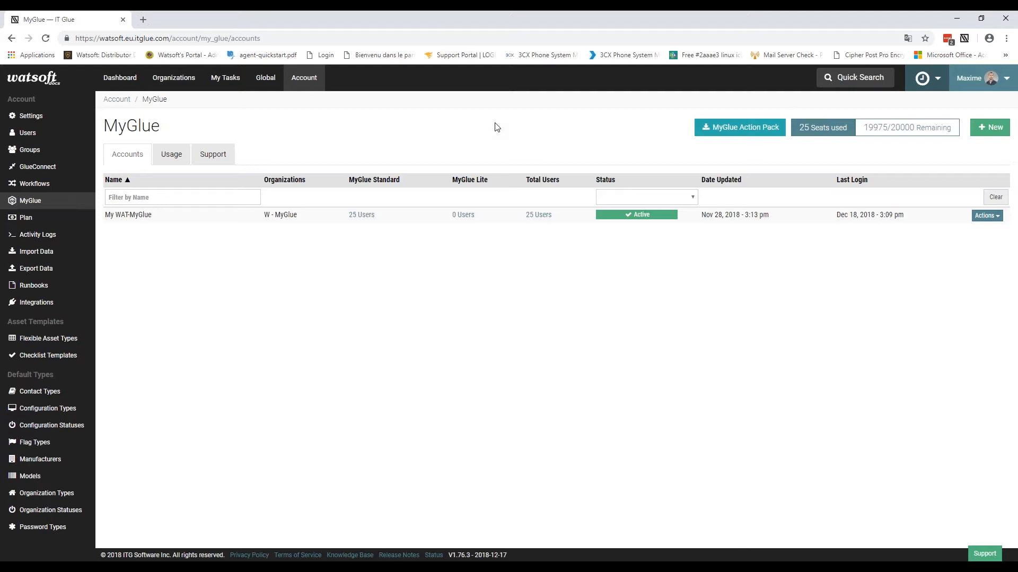
Step: Glance at the IT Glue browser extension's quick panel, then switch to the Global cross-organization views
{"action": "left_click", "coordinate": [965, 40]}
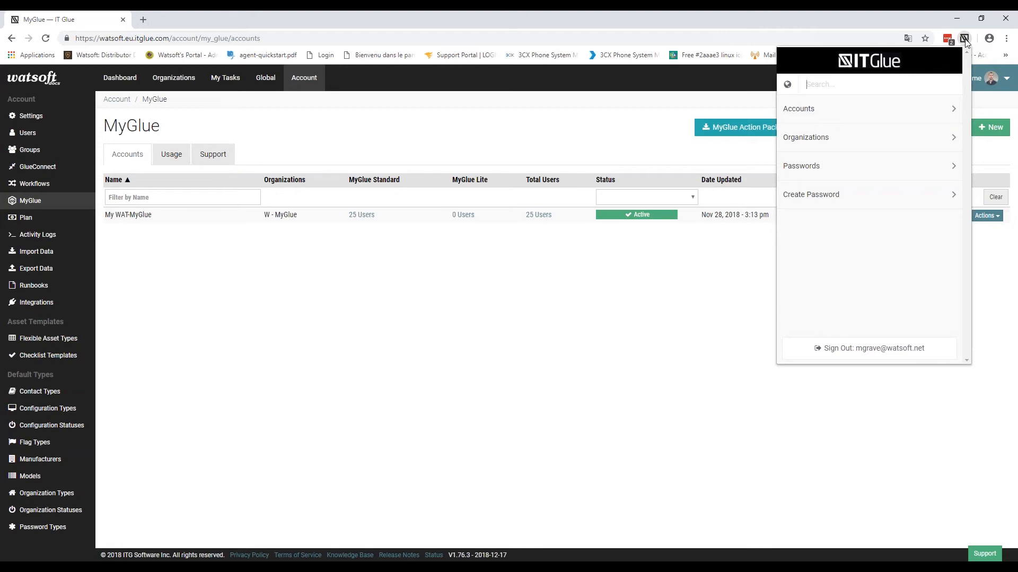
{"action": "left_click", "coordinate": [304, 133]}
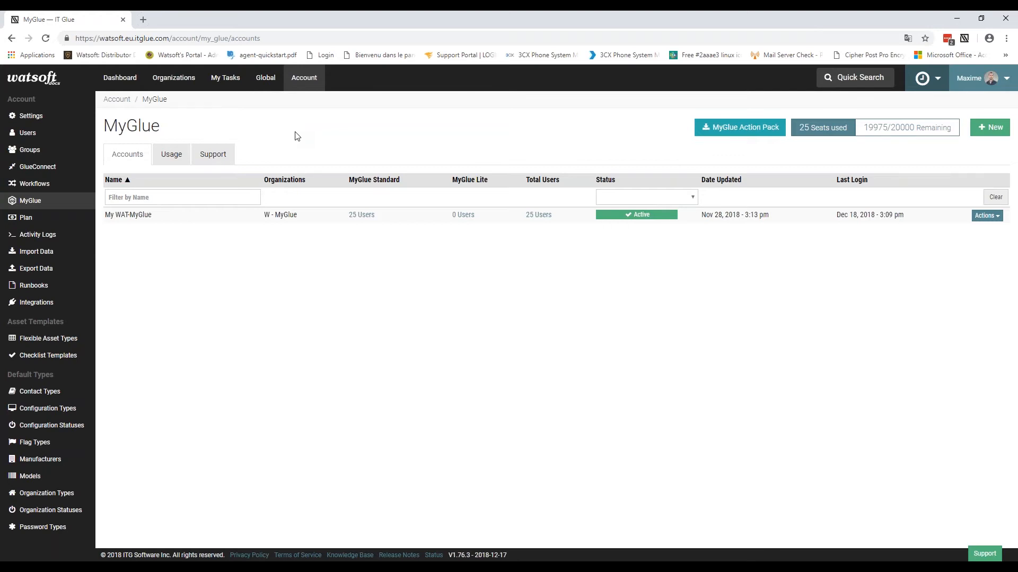
{"action": "left_click", "coordinate": [264, 80]}
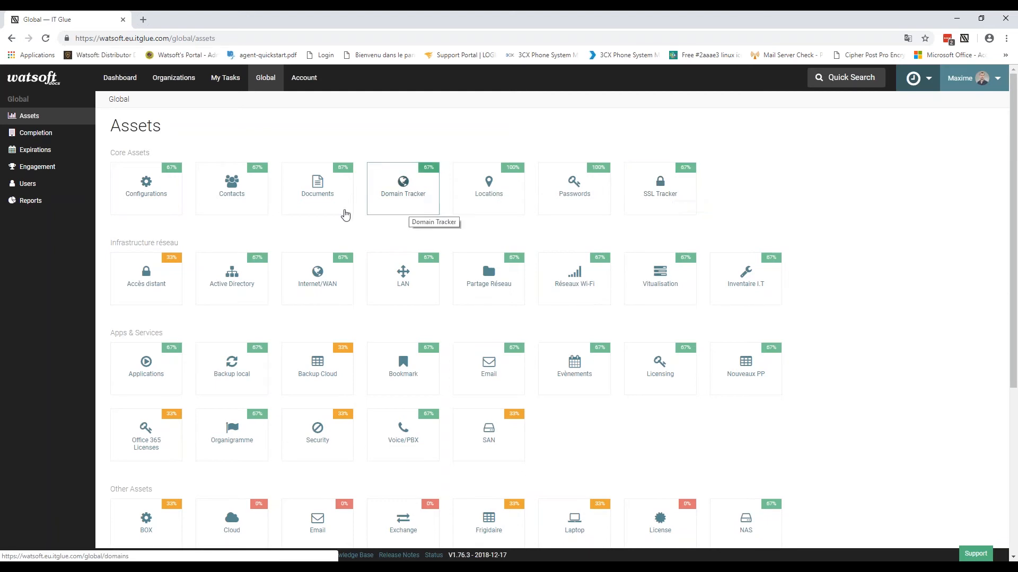
Step: Filter all configurations to the Router type, then return to the Global assets overview
{"action": "left_click", "coordinate": [149, 190]}
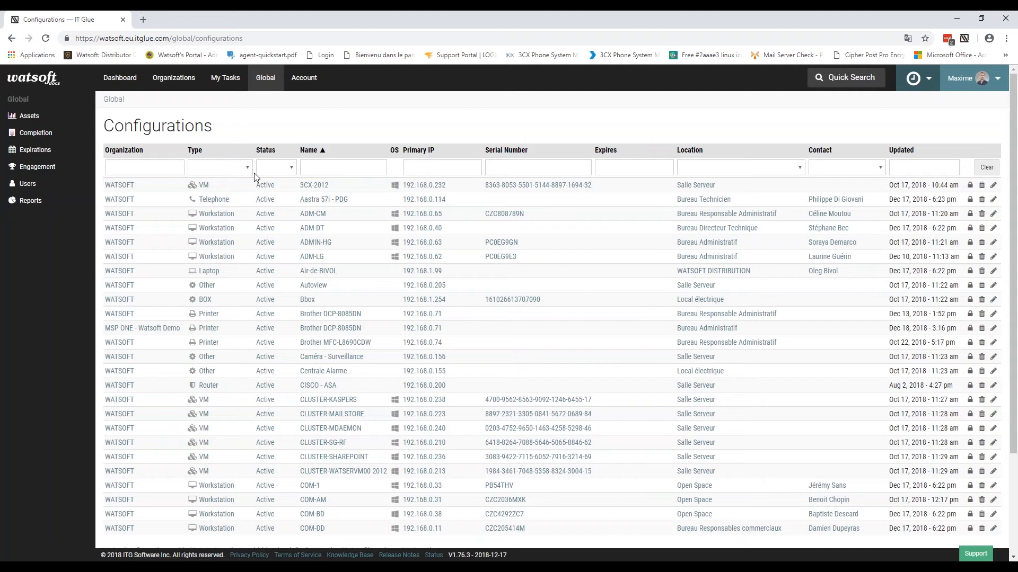
{"action": "left_click", "coordinate": [239, 170]}
{"action": "left_click", "coordinate": [220, 242]}
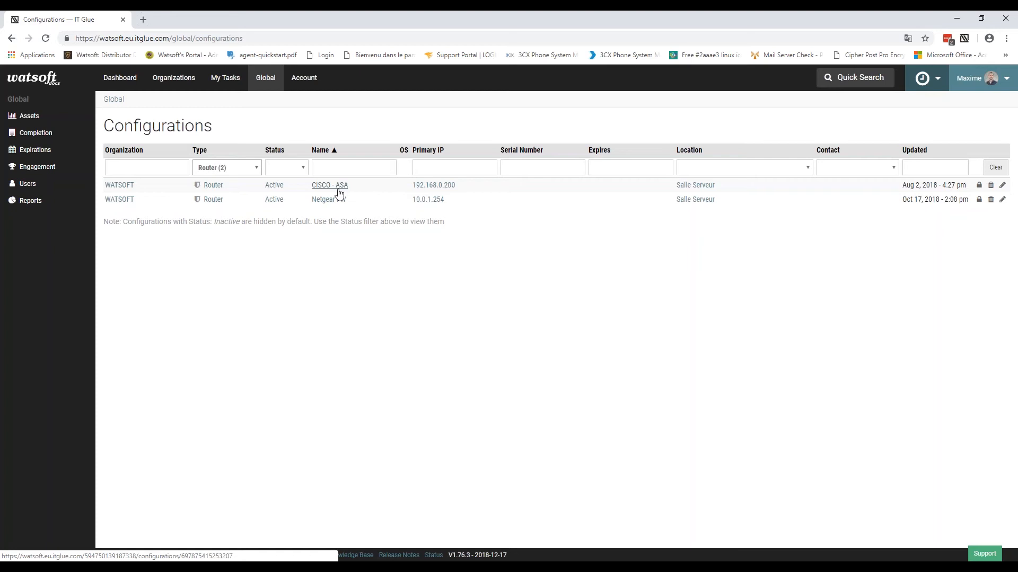
{"action": "left_click", "coordinate": [55, 118]}
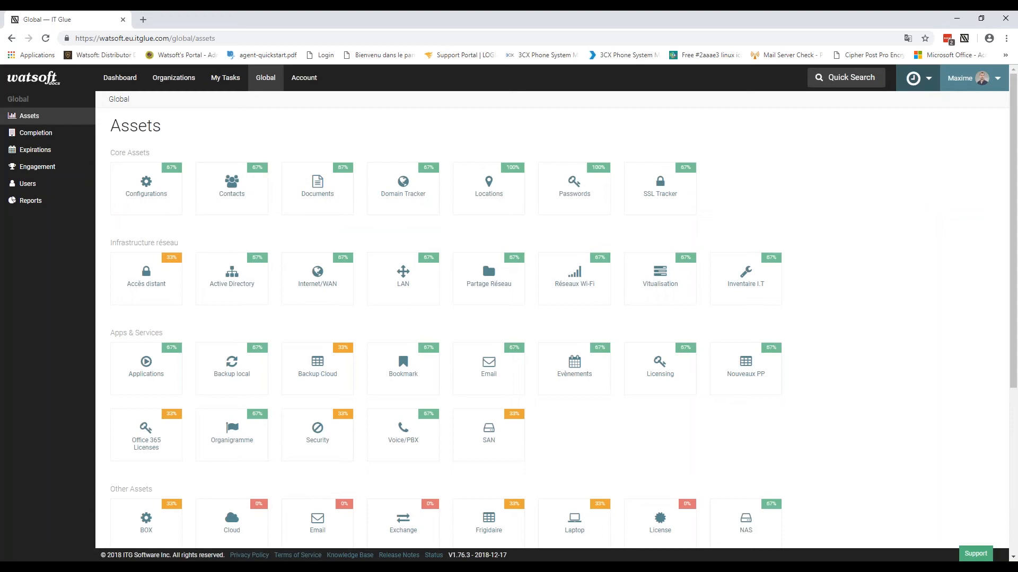
{"action": "left_click", "coordinate": [33, 134]}
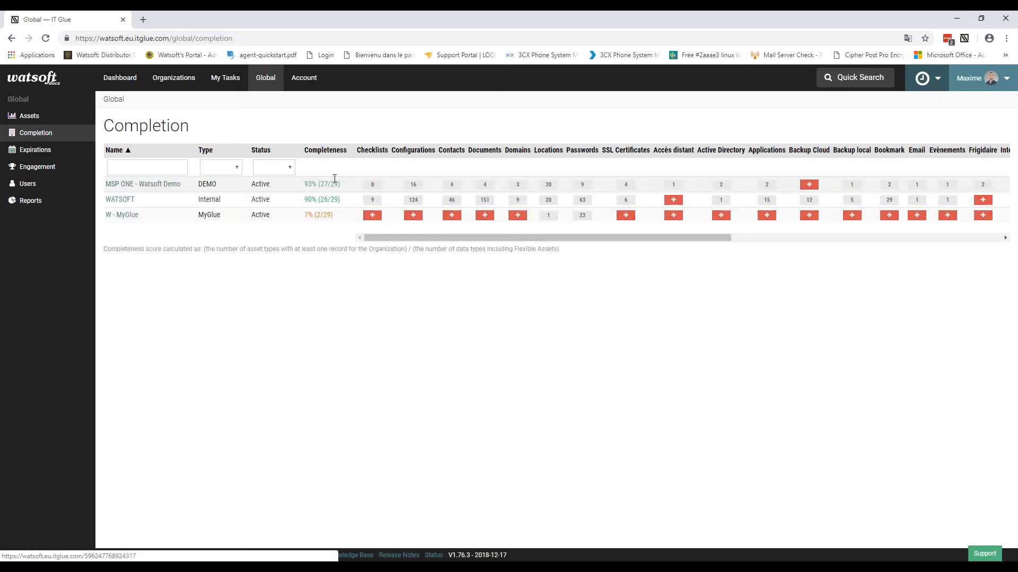
{"action": "left_click_drag", "start_coordinate": [306, 184], "coordinate": [318, 185]}
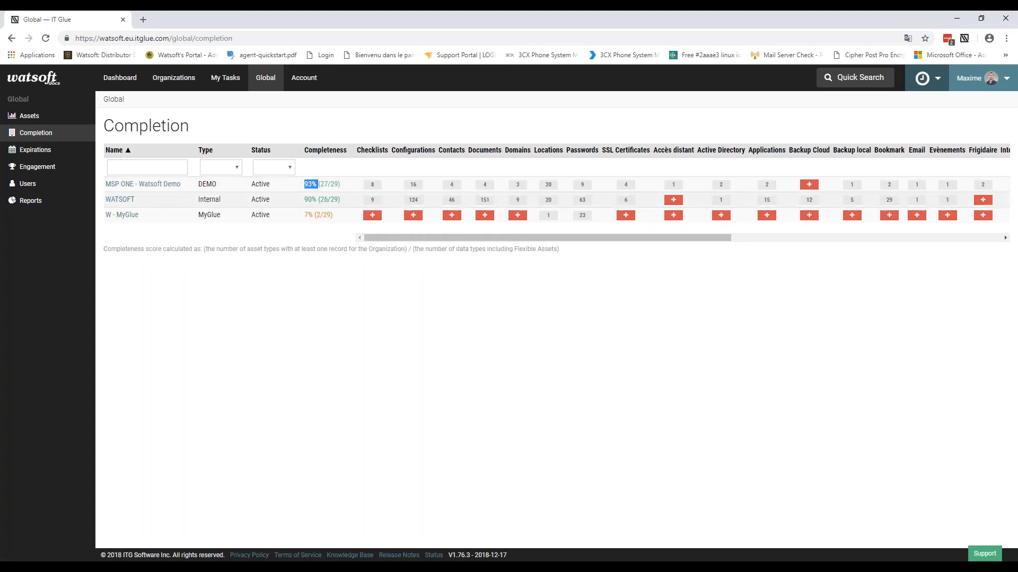
{"action": "left_click", "coordinate": [321, 199]}
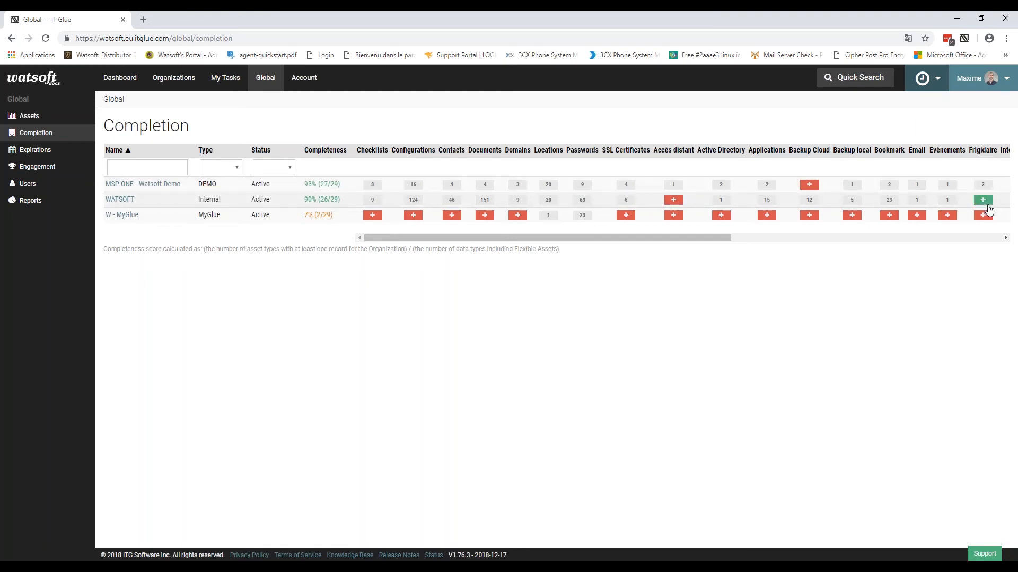
{"action": "left_click_drag", "start_coordinate": [689, 240], "coordinate": [956, 250]}
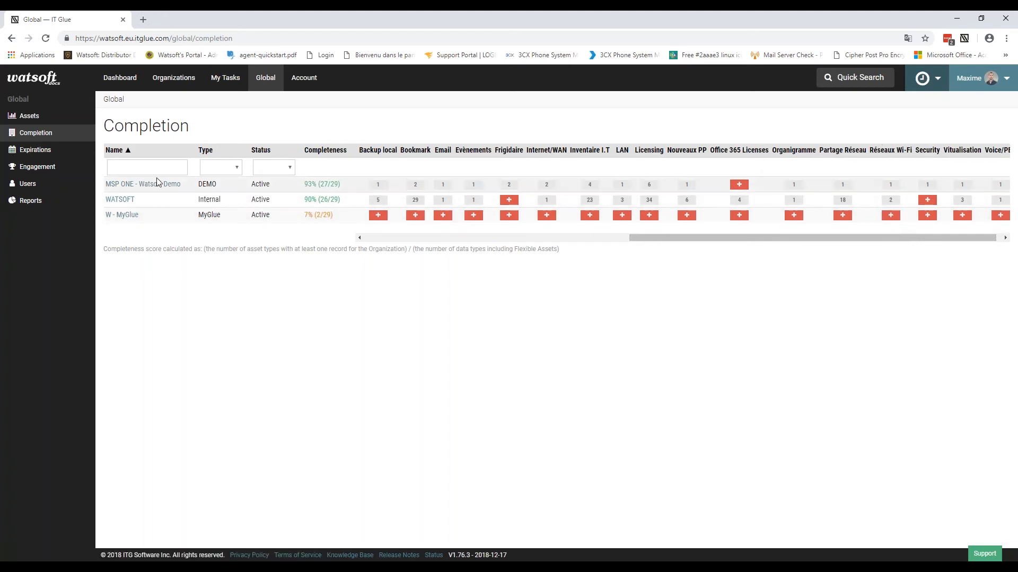
{"action": "left_click_drag", "start_coordinate": [769, 150], "coordinate": [714, 150]}
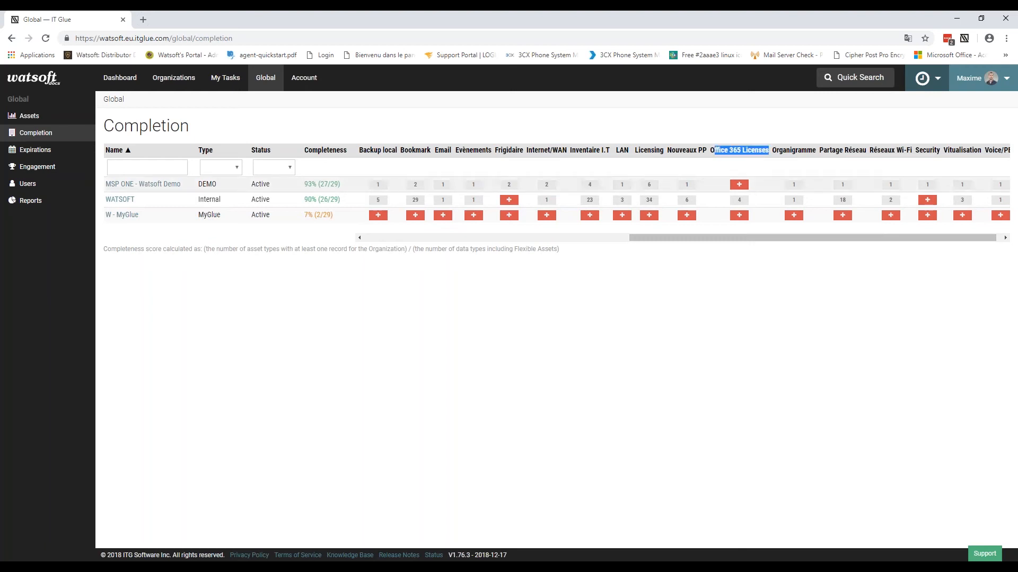
{"action": "left_click", "coordinate": [740, 185]}
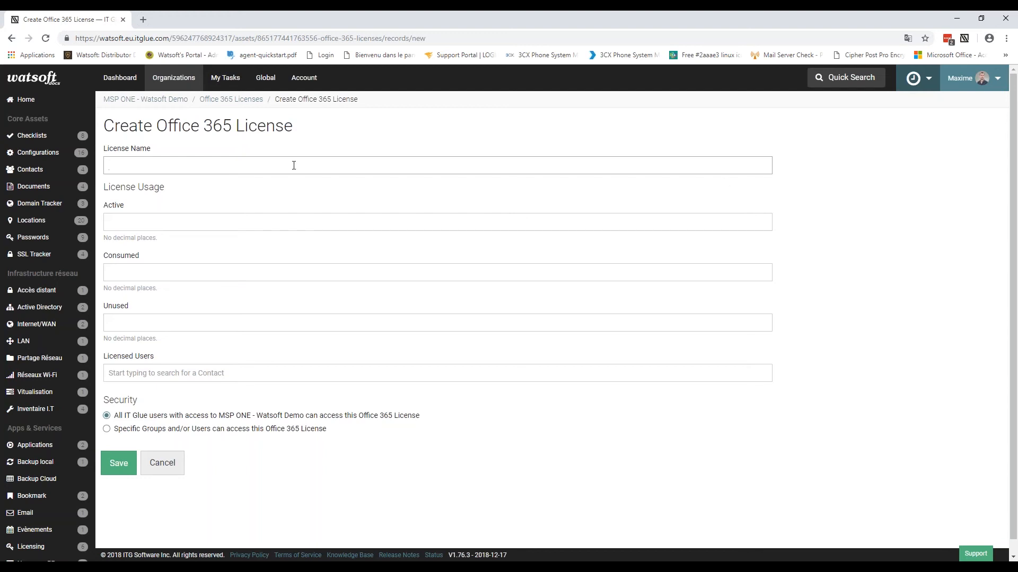
{"action": "left_click", "coordinate": [267, 79]}
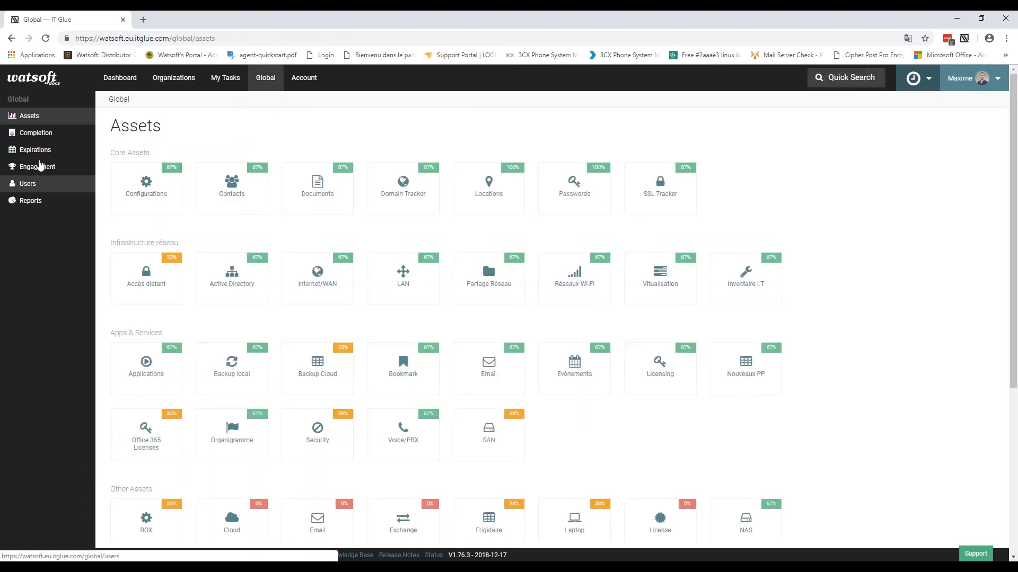
Step: Browse the expiring licences, SSL certificates and domains, pointing out the Sauce tomate entry
{"action": "left_click", "coordinate": [37, 150]}
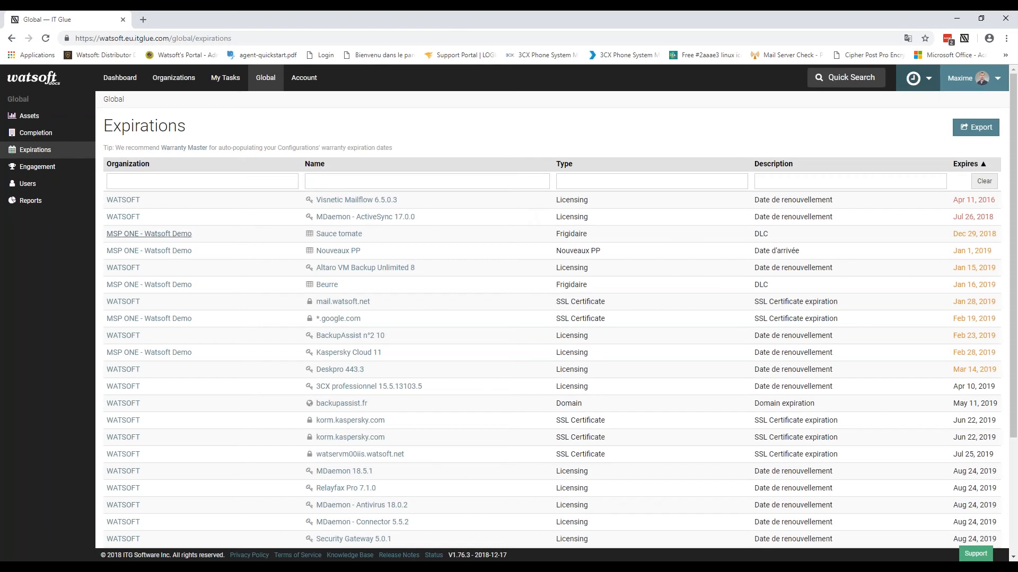
{"action": "left_click_drag", "start_coordinate": [380, 234], "coordinate": [317, 234]}
{"action": "left_click", "coordinate": [415, 249]}
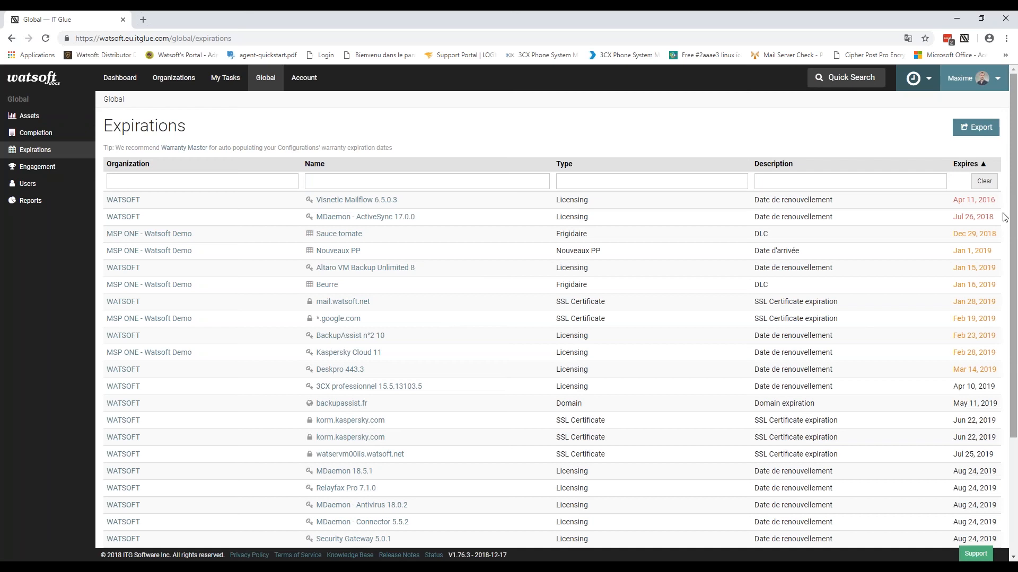
{"action": "left_click_drag", "start_coordinate": [1014, 224], "coordinate": [1015, 188]}
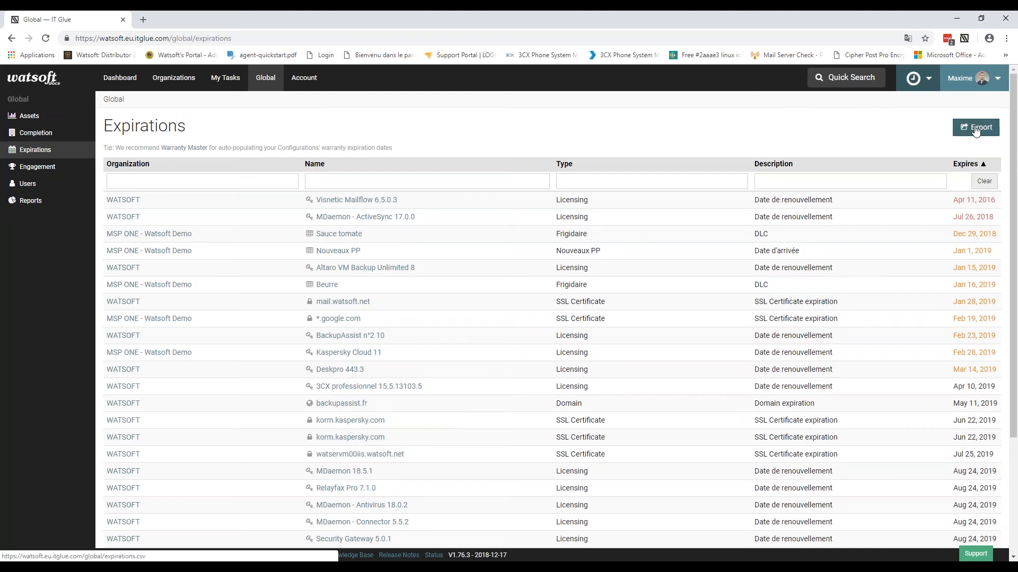
{"action": "left_click_drag", "start_coordinate": [975, 128], "coordinate": [810, 137]}
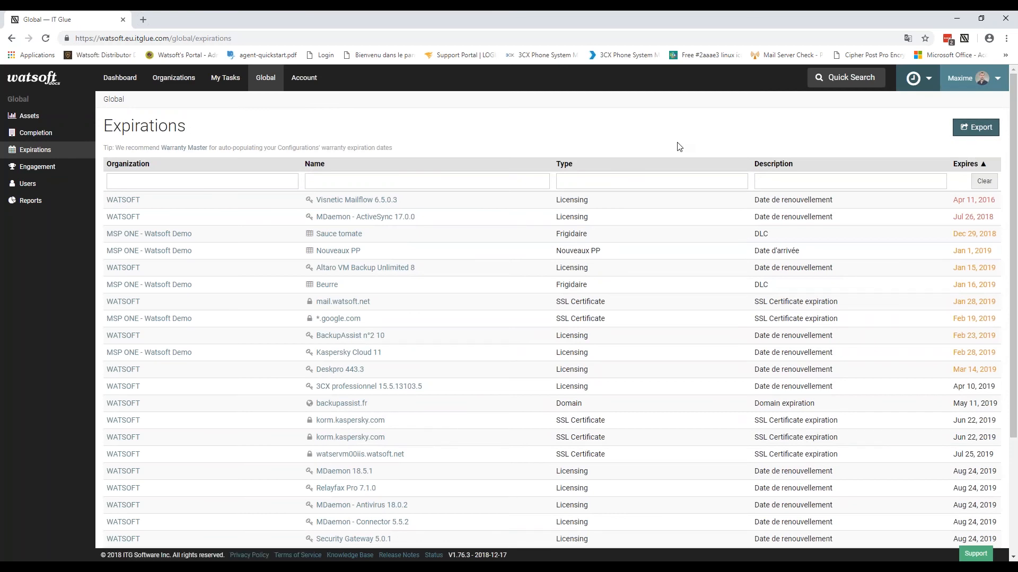
Step: Show Engagement data for All Time, pointing out the top leaderboard score of 12,953
{"action": "left_click", "coordinate": [34, 167]}
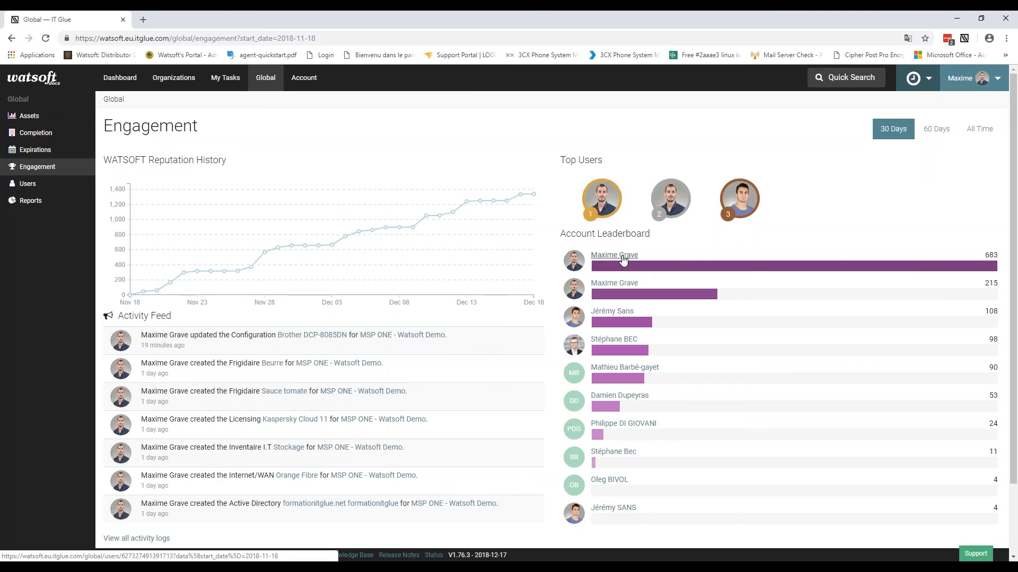
{"action": "left_click", "coordinate": [979, 129]}
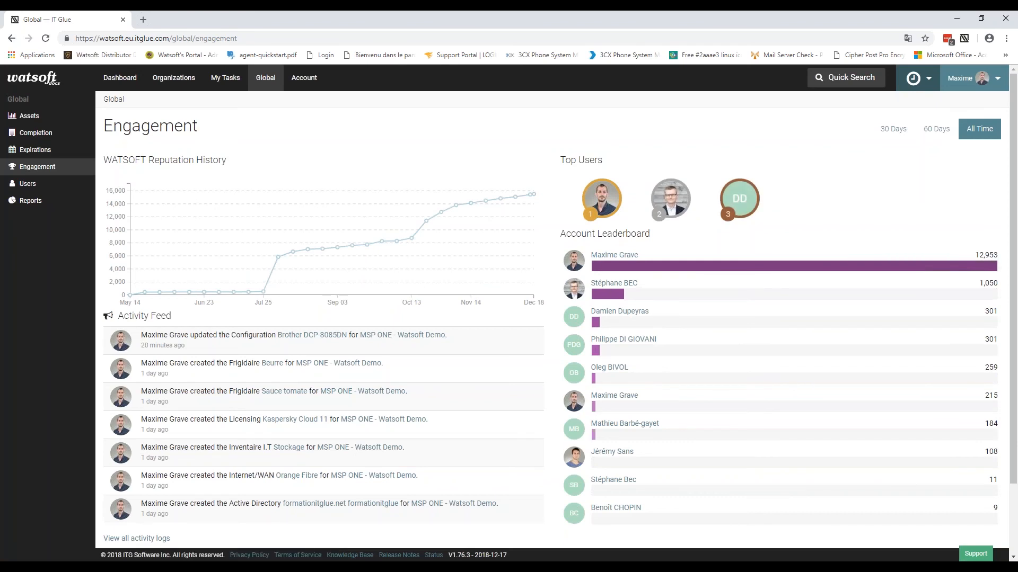
{"action": "left_click_drag", "start_coordinate": [974, 255], "coordinate": [995, 256]}
{"action": "left_click", "coordinate": [894, 186]}
Step: Review the Global users and MyGlue users lists (reputation 215), then return to the Dashboard
{"action": "left_click", "coordinate": [43, 191]}
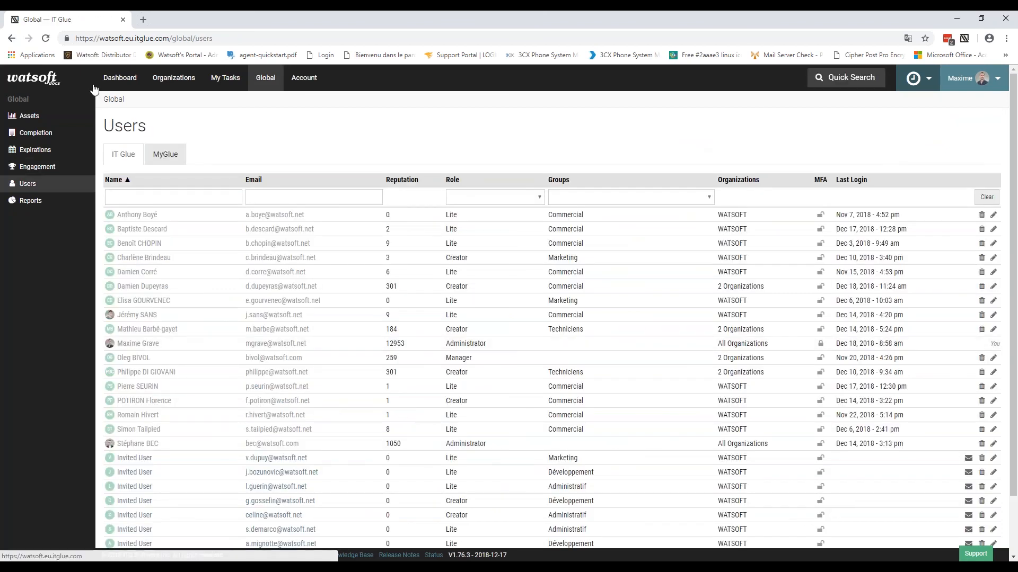
{"action": "scroll", "coordinate": [275, 254], "scroll_direction": "down", "scroll_amount": 2}
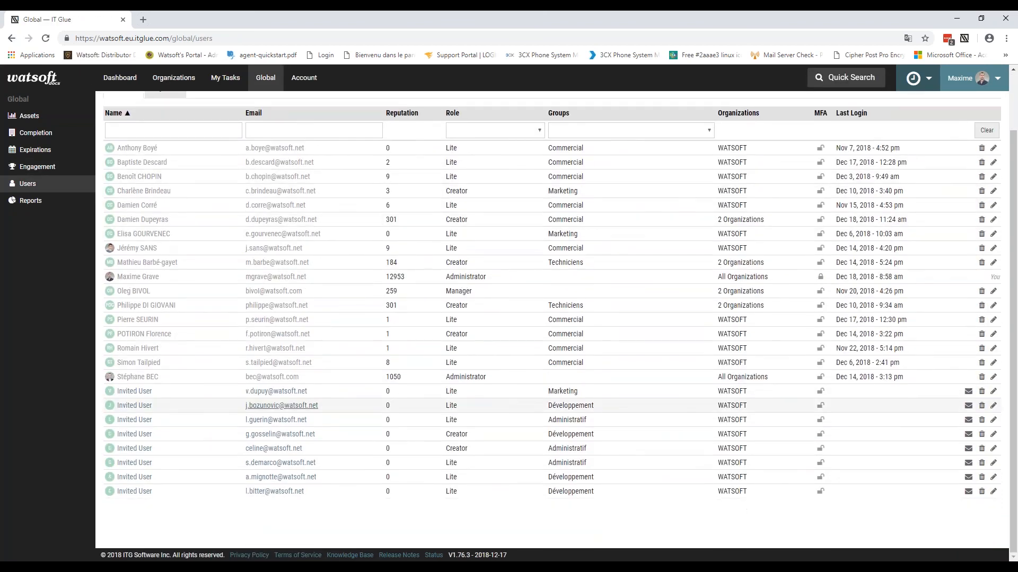
{"action": "scroll", "coordinate": [190, 265], "scroll_direction": "up", "scroll_amount": 1}
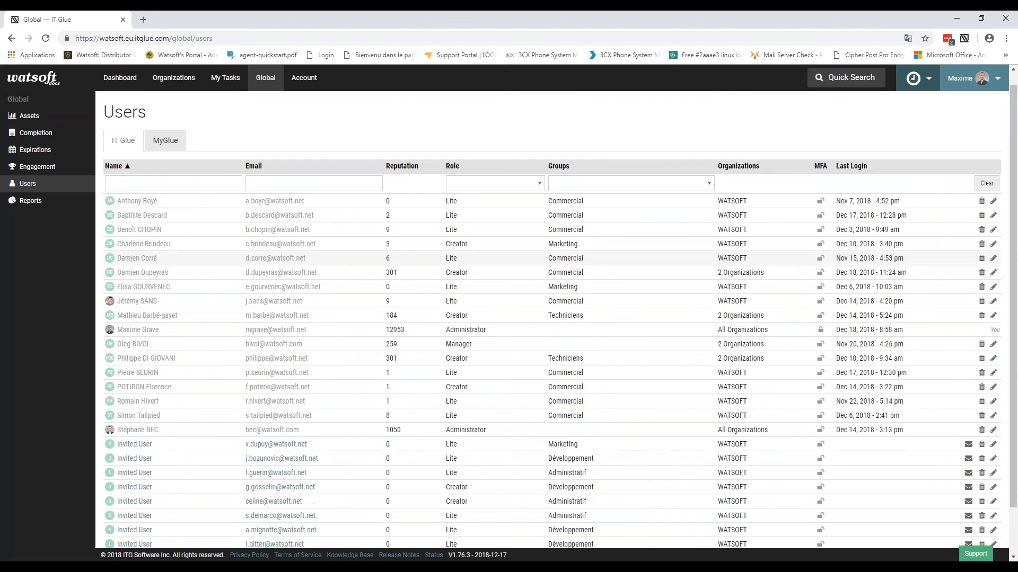
{"action": "left_click", "coordinate": [171, 148]}
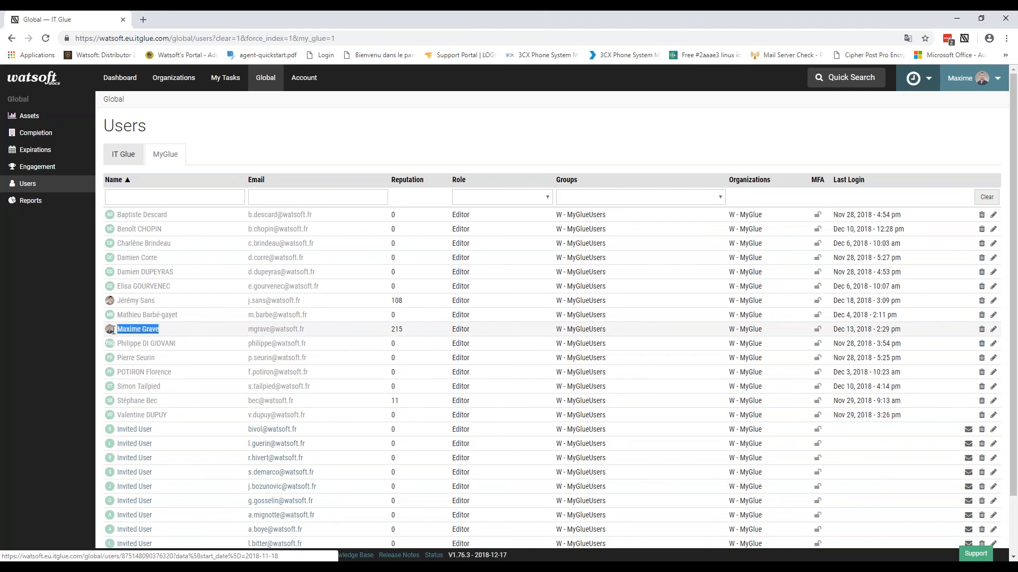
{"action": "double_click", "coordinate": [397, 329]}
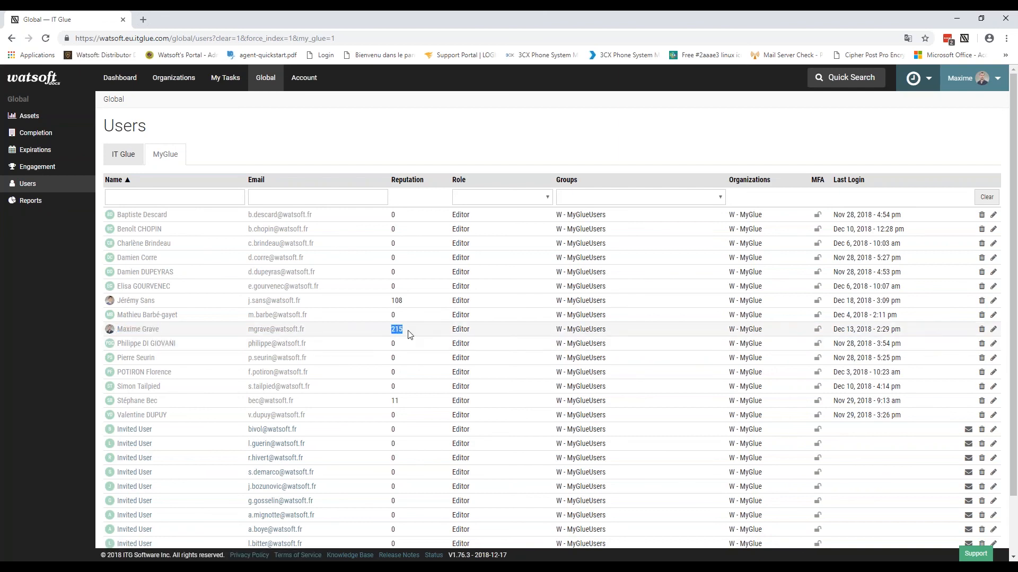
{"action": "left_click", "coordinate": [490, 142]}
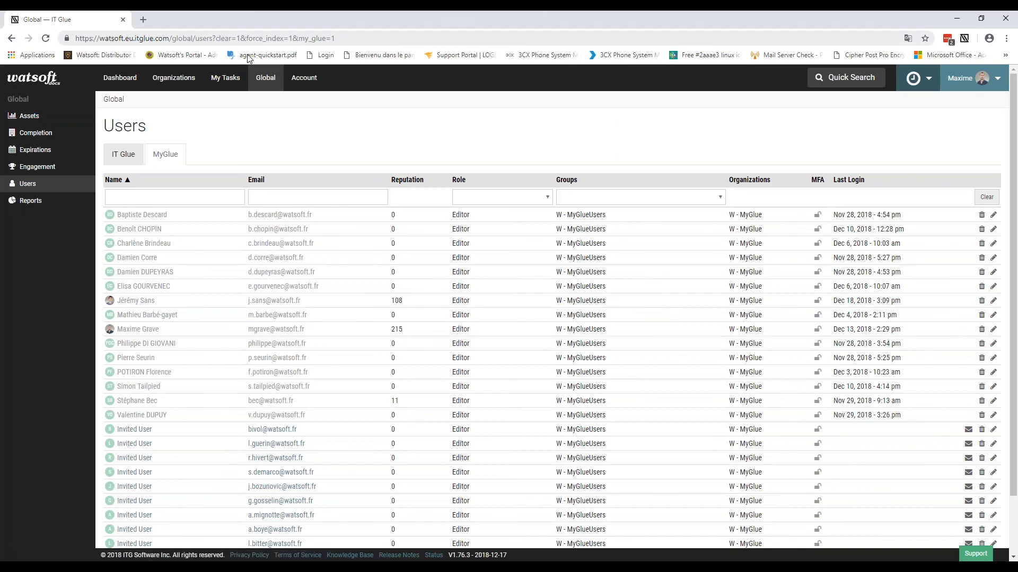
{"action": "left_click", "coordinate": [42, 80]}
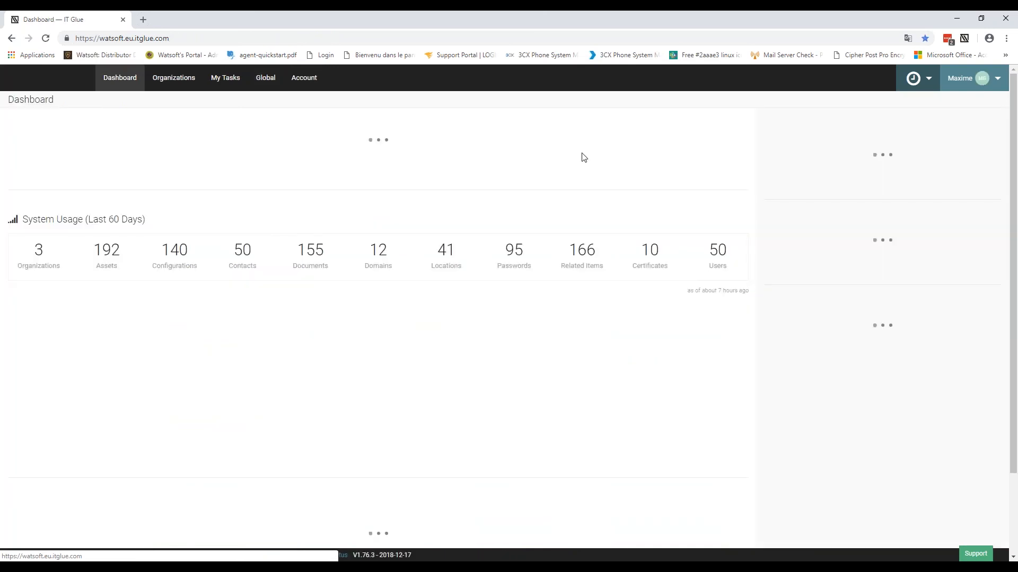